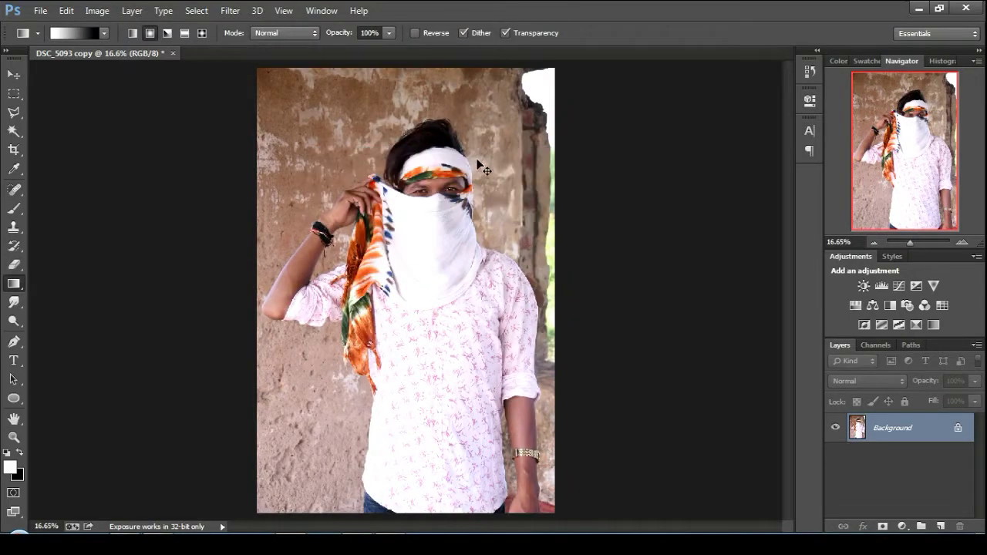
Step: Activate the Smudge tool and set its strength to 14% for retouching the skin around the eyes
{"action": "key", "text": "ctrl+plus"}
{"action": "key", "text": "ctrl+plus"}
{"action": "key", "text": "ctrl+plus"}
{"action": "left_click_drag", "start_coordinate": [463, 244], "coordinate": [360, 462]}
{"action": "key", "text": "ctrl+plus"}
{"action": "key", "text": "ctrl+plus"}
{"action": "left_click_drag", "start_coordinate": [373, 300], "coordinate": [313, 332]}
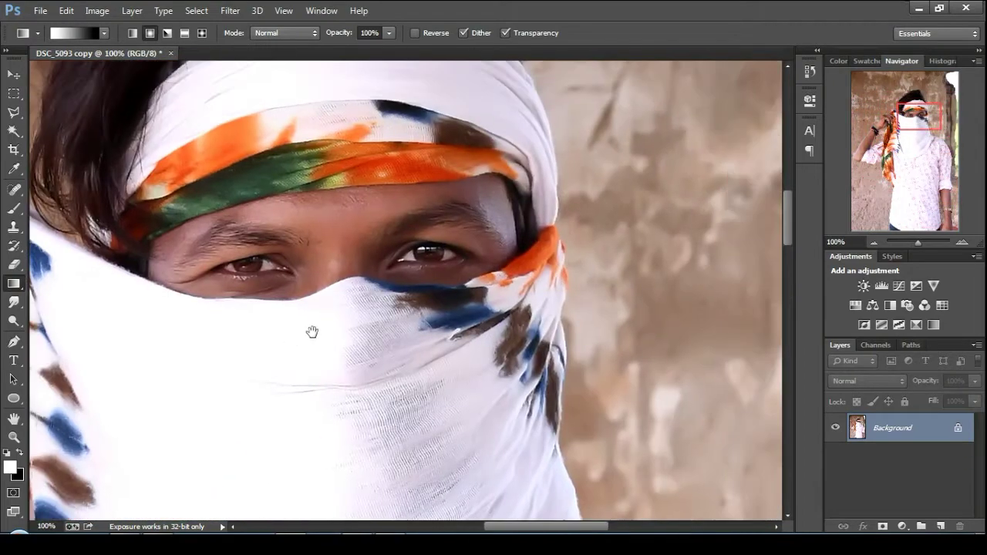
{"action": "left_click", "coordinate": [15, 303]}
{"action": "left_click", "coordinate": [74, 35]}
{"action": "left_click", "coordinate": [32, 303]}
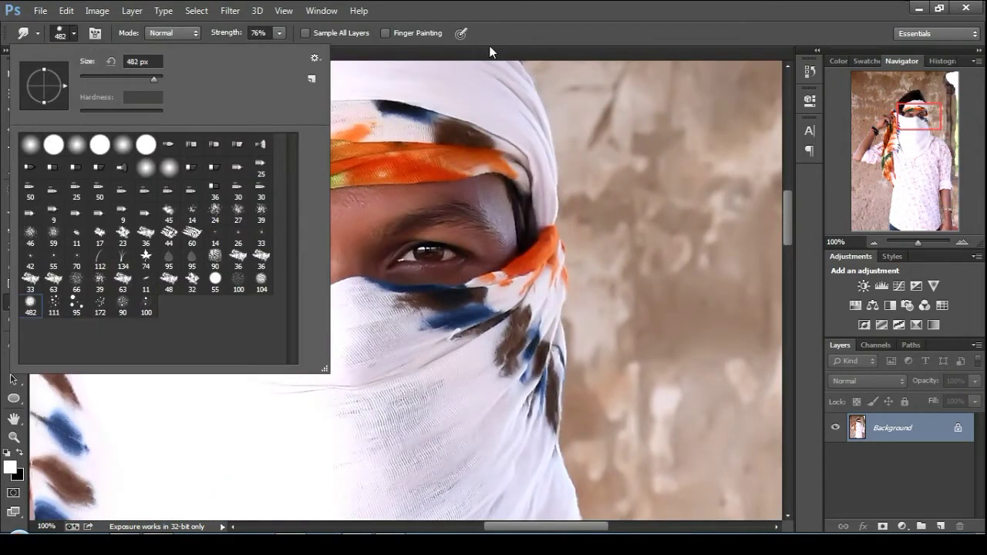
{"action": "left_click", "coordinate": [488, 45]}
{"action": "left_click", "coordinate": [280, 34]}
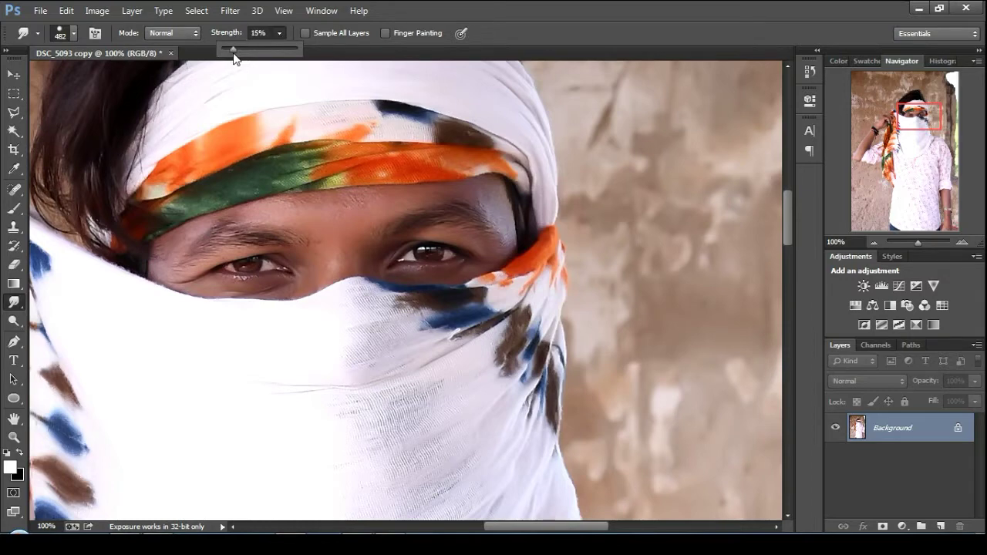
Step: Shrink the Smudge brush to 35 px and smooth the skin of the forehead and around the eyes
{"action": "key", "text": "bracketleft"}
{"action": "key", "text": "bracketleft"}
{"action": "key", "text": "bracketleft"}
{"action": "key", "text": "bracketleft"}
{"action": "key", "text": "bracketleft"}
{"action": "key", "text": "bracketleft"}
{"action": "key", "text": "bracketleft"}
{"action": "key", "text": "bracketleft"}
{"action": "key", "text": "bracketleft"}
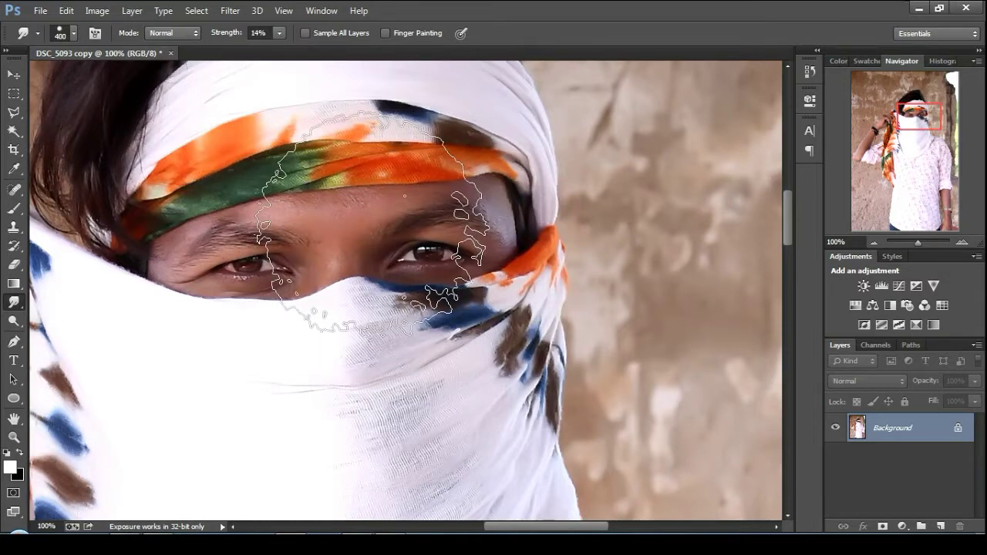
{"action": "key", "text": "bracketleft"}
{"action": "key", "text": "bracketleft"}
{"action": "key", "text": "bracketleft"}
{"action": "key", "text": "bracketleft"}
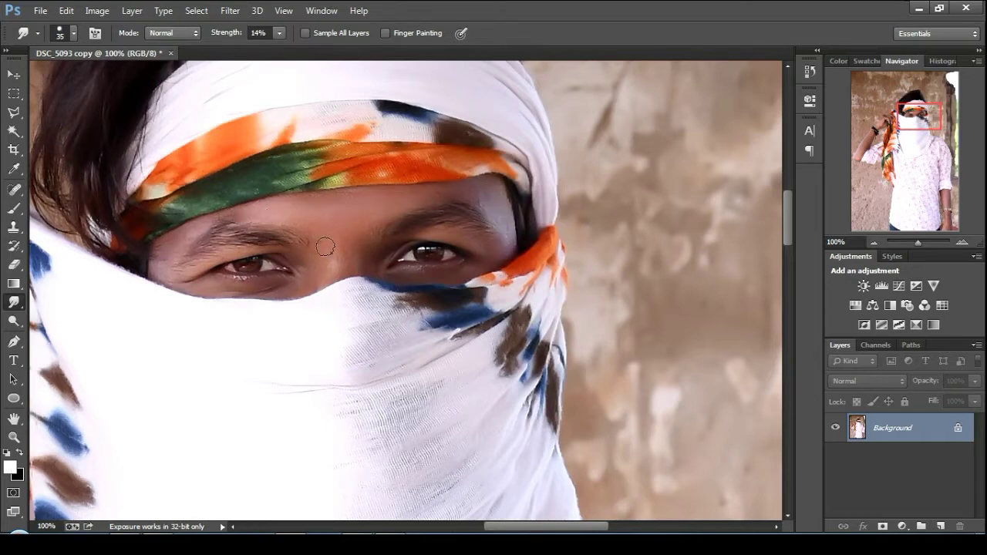
Step: Enlarge the Smudge brush to about 70 px and smooth the skin along the raised forearm
{"action": "left_click_drag", "start_coordinate": [181, 241], "coordinate": [419, 93]}
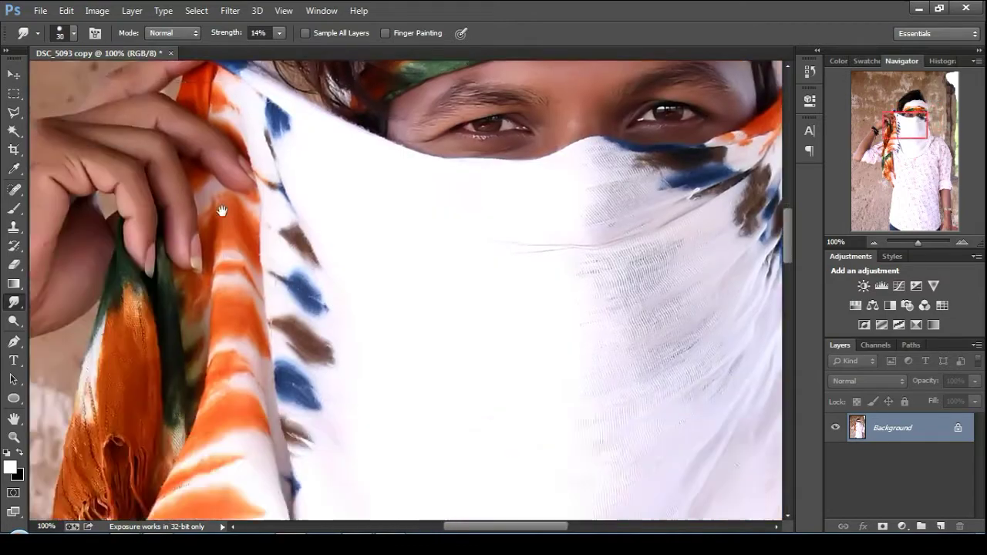
{"action": "left_click_drag", "start_coordinate": [220, 211], "coordinate": [469, 172]}
{"action": "key", "text": "ctrl+minus"}
{"action": "left_click_drag", "start_coordinate": [321, 313], "coordinate": [322, 247]}
{"action": "key", "text": "bracketright"}
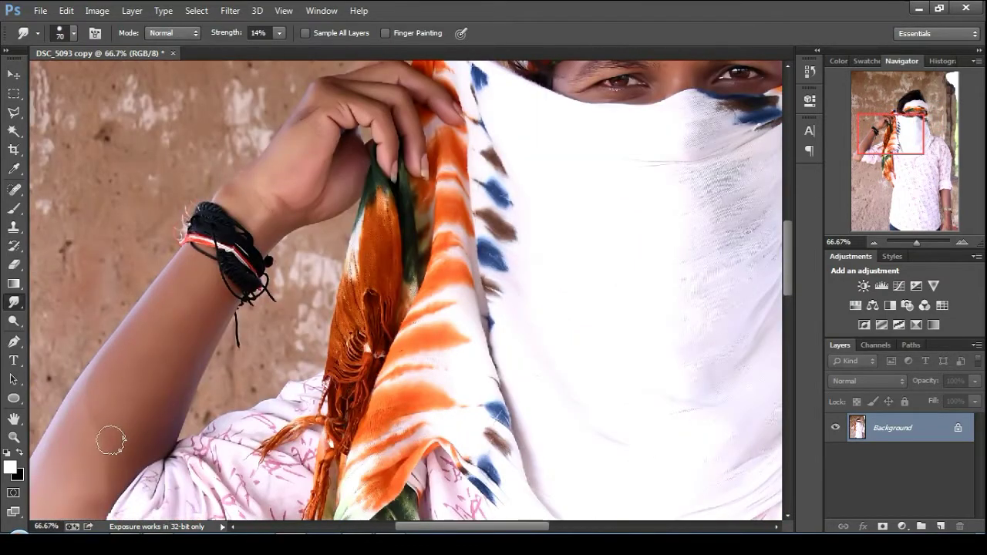
{"action": "left_click_drag", "start_coordinate": [148, 300], "coordinate": [101, 461]}
Step: Smooth the skin of the raised hand and fingers with the Smudge brush reduced to 35 px
{"action": "key", "text": "ctrl+plus"}
{"action": "left_click_drag", "start_coordinate": [251, 268], "coordinate": [255, 300]}
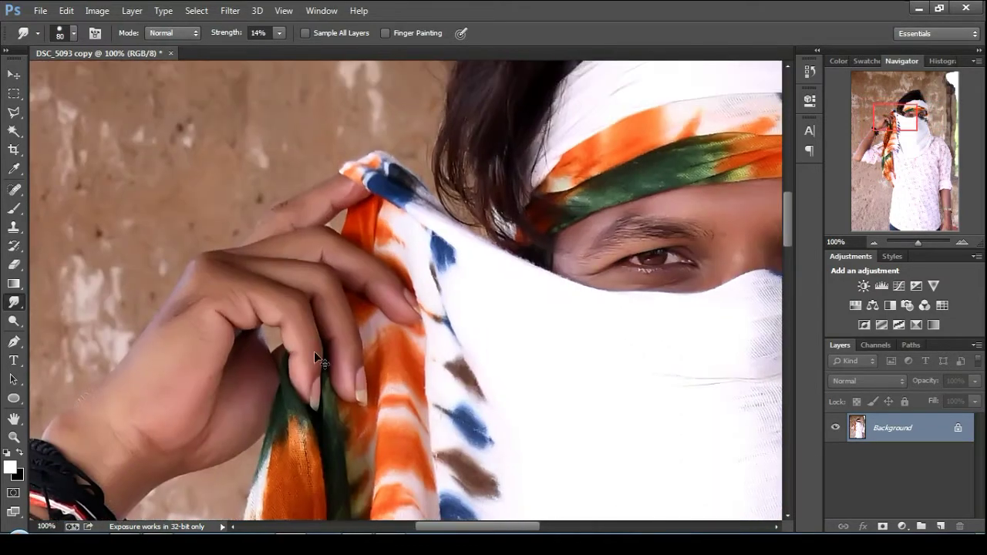
{"action": "key", "text": "bracketleft"}
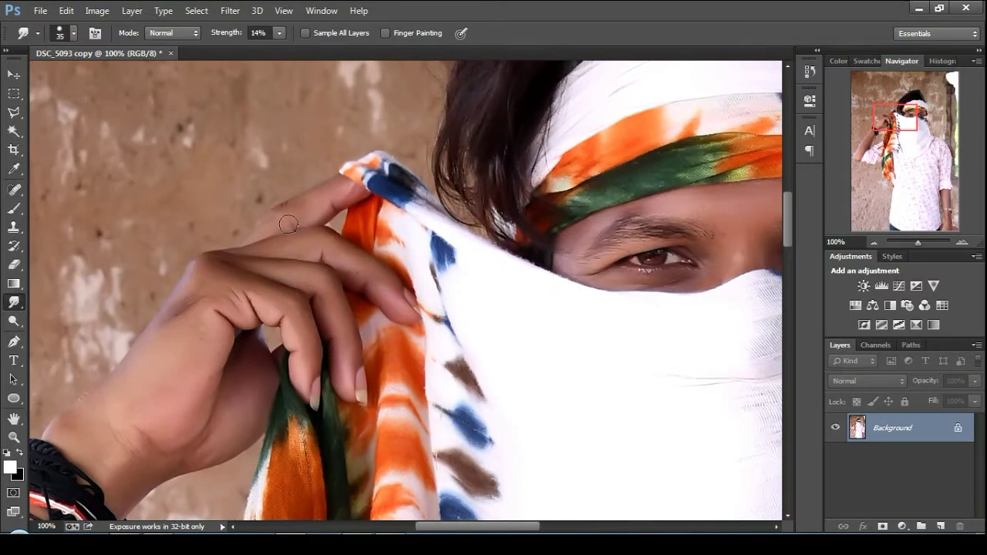
Step: Crop the photo to the man's head, raised hand and upper body, leaving little wall around him
{"action": "key", "text": "ctrl+minus"}
{"action": "key", "text": "ctrl+minus"}
{"action": "key", "text": "ctrl+minus"}
{"action": "key", "text": "ctrl+minus"}
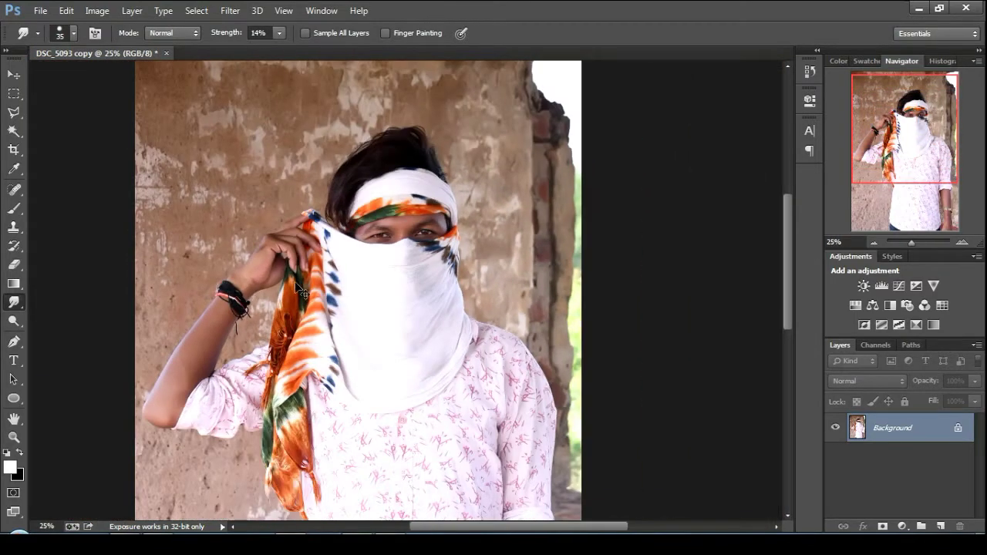
{"action": "key", "text": "ctrl+minus"}
{"action": "left_click", "coordinate": [13, 150]}
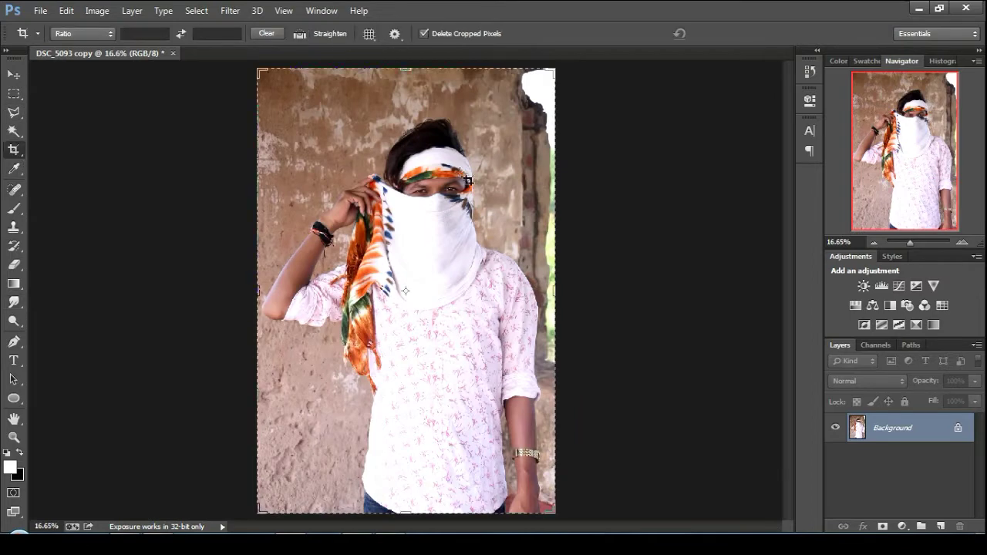
{"action": "left_click_drag", "start_coordinate": [280, 95], "coordinate": [337, 157]}
{"action": "left_click_drag", "start_coordinate": [464, 296], "coordinate": [459, 321]}
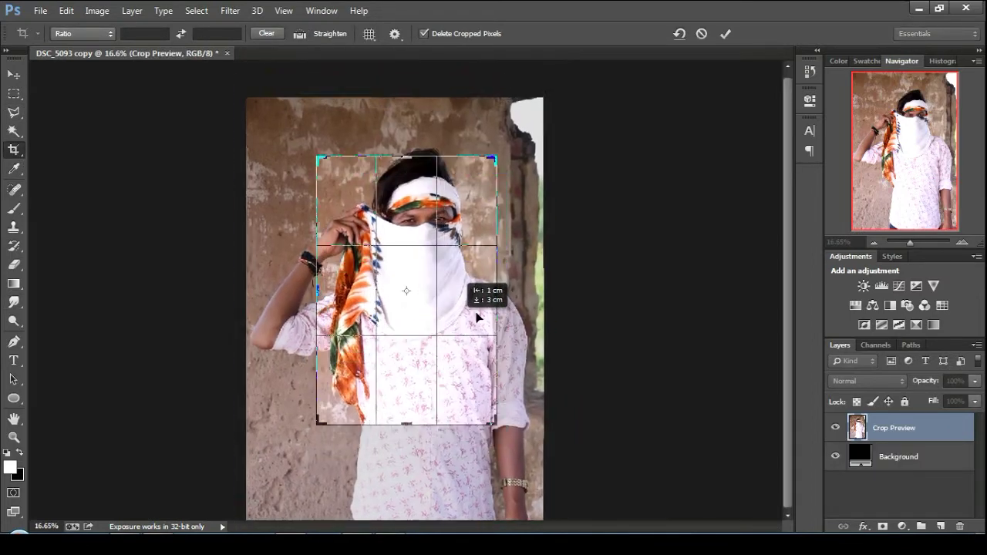
{"action": "left_click_drag", "start_coordinate": [501, 292], "coordinate": [515, 293]}
{"action": "left_click_drag", "start_coordinate": [455, 297], "coordinate": [466, 313]}
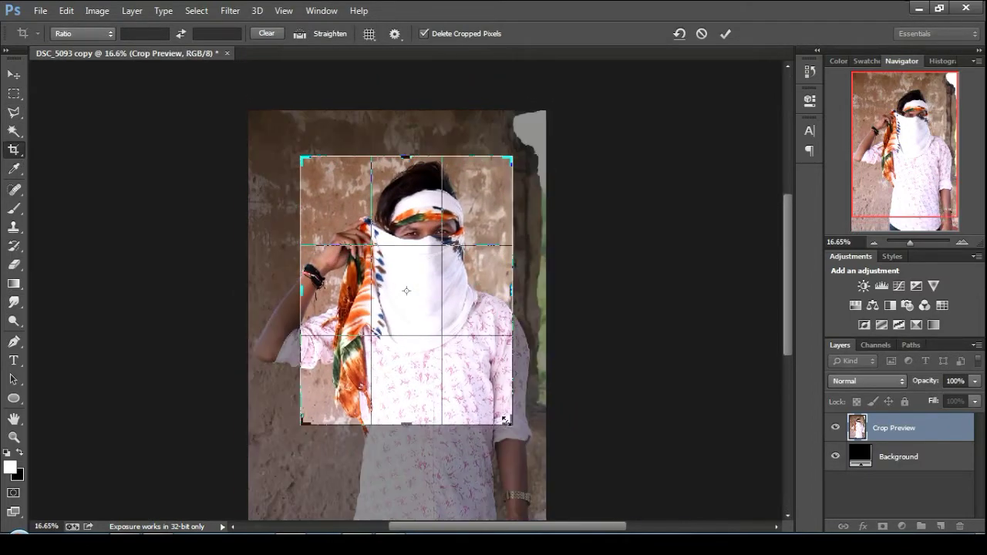
{"action": "left_click_drag", "start_coordinate": [505, 421], "coordinate": [513, 426]}
{"action": "left_click_drag", "start_coordinate": [468, 382], "coordinate": [464, 394]}
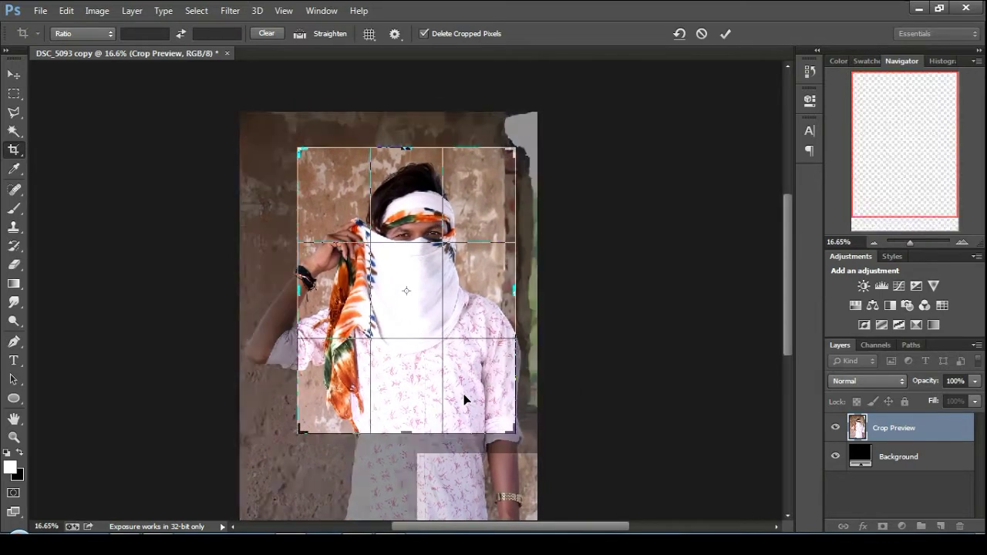
{"action": "left_click", "coordinate": [725, 34]}
Step: Start a pen path at the photo's lower edge and trace the outer edge of the hanging scarf end
{"action": "left_click", "coordinate": [376, 205], "text": "ctrl"}
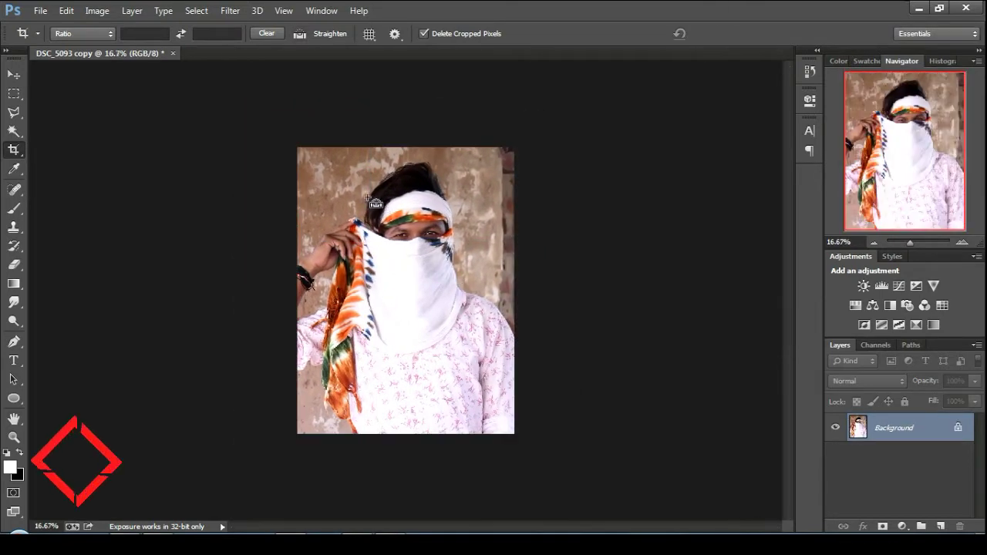
{"action": "left_click", "coordinate": [376, 203], "text": "ctrl"}
{"action": "key", "text": "ctrl+plus"}
{"action": "key", "text": "ctrl+plus"}
{"action": "left_click_drag", "start_coordinate": [310, 416], "coordinate": [324, 237]}
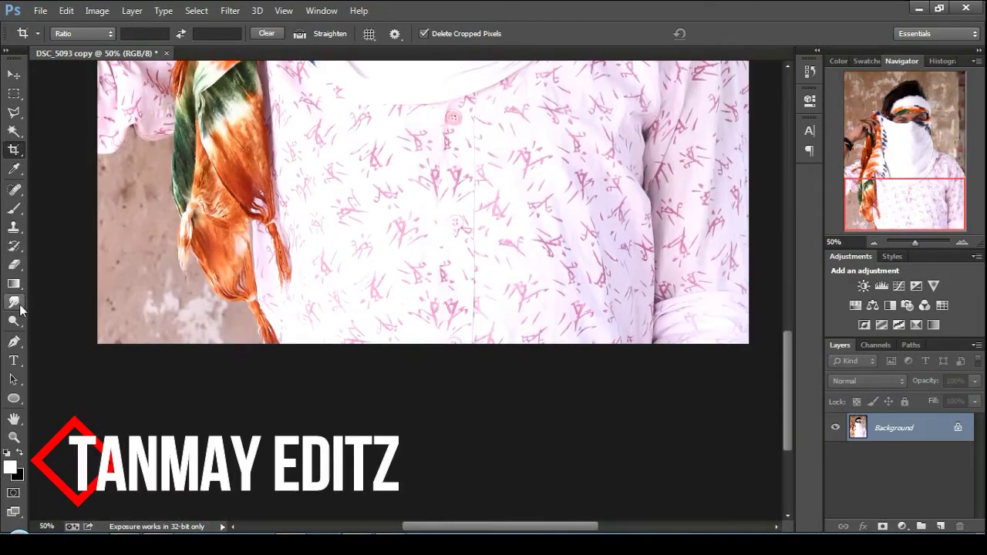
{"action": "left_click", "coordinate": [13, 341]}
{"action": "left_click_drag", "start_coordinate": [235, 299], "coordinate": [216, 368]}
{"action": "left_click", "coordinate": [246, 411]}
{"action": "left_click", "coordinate": [236, 382]}
{"action": "left_click", "coordinate": [224, 370]}
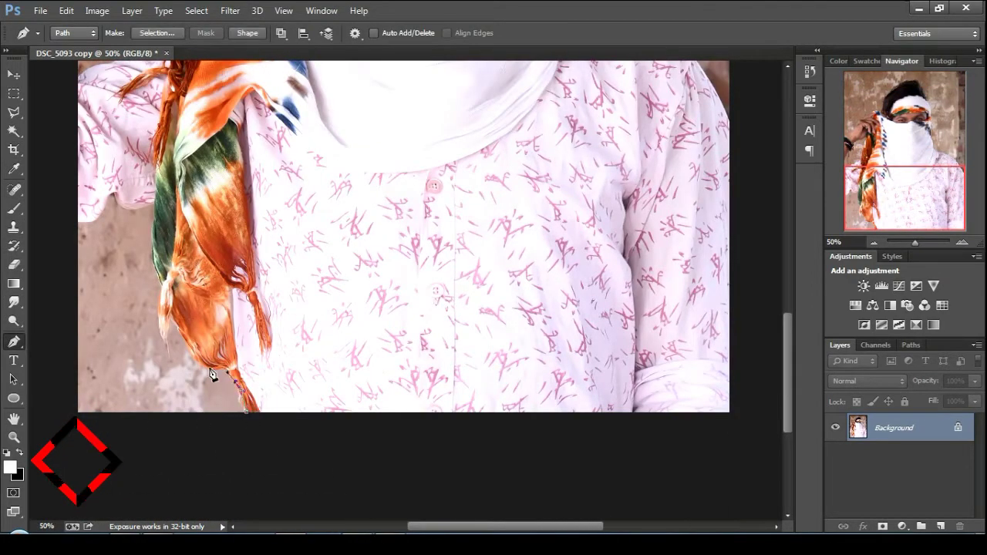
{"action": "left_click", "coordinate": [195, 354]}
{"action": "left_click", "coordinate": [169, 316]}
Step: Continue the pen path along the underside of the sleeve and up around the raised arm
{"action": "left_click_drag", "start_coordinate": [165, 239], "coordinate": [166, 325]}
{"action": "left_click_drag", "start_coordinate": [138, 293], "coordinate": [120, 286]}
{"action": "left_click", "coordinate": [88, 305]}
{"action": "left_click_drag", "start_coordinate": [139, 201], "coordinate": [148, 320]}
{"action": "left_click_drag", "start_coordinate": [189, 85], "coordinate": [193, 324]}
{"action": "left_click_drag", "start_coordinate": [123, 324], "coordinate": [166, 290]}
Step: Continue the pen path from the hand around the outline of the hair to the headband
{"action": "key", "text": "ctrl+plus"}
{"action": "left_click", "coordinate": [242, 270]}
{"action": "left_click_drag", "start_coordinate": [271, 219], "coordinate": [232, 353]}
{"action": "left_click", "coordinate": [252, 277]}
{"action": "left_click_drag", "start_coordinate": [385, 212], "coordinate": [321, 230]}
{"action": "left_click", "coordinate": [437, 238]}
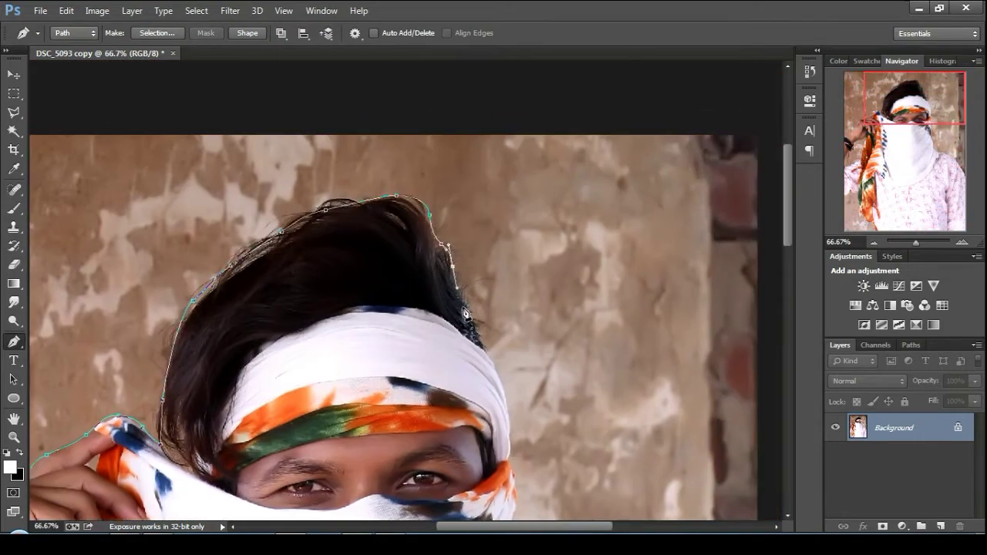
{"action": "left_click", "coordinate": [483, 351]}
Step: Trace the pen path down the headband and face scarf and along the shoulder
{"action": "left_click_drag", "start_coordinate": [497, 380], "coordinate": [442, 242]}
{"action": "left_click", "coordinate": [450, 290]}
{"action": "left_click", "coordinate": [449, 314]}
{"action": "left_click_drag", "start_coordinate": [451, 314], "coordinate": [433, 246]}
{"action": "left_click", "coordinate": [431, 250]}
{"action": "left_click", "coordinate": [439, 268]}
{"action": "left_click", "coordinate": [438, 309]}
{"action": "left_click", "coordinate": [438, 353]}
{"action": "left_click", "coordinate": [436, 401]}
{"action": "left_click_drag", "start_coordinate": [450, 443], "coordinate": [374, 276]}
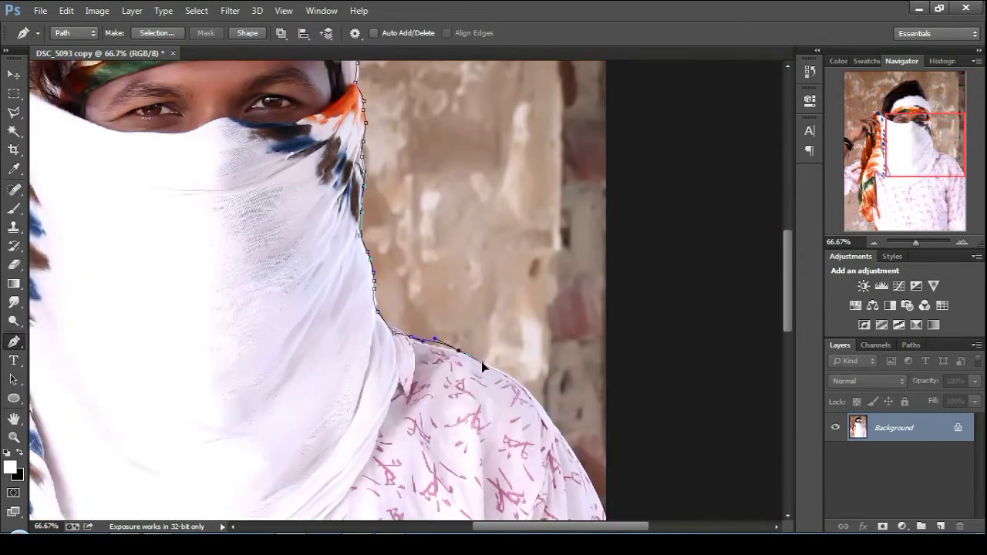
{"action": "left_click", "coordinate": [576, 456]}
Step: Run the pen path down the sleeve side and beneath the photo's lower edge, back towards its starting point
{"action": "key", "text": "ctrl+minus"}
{"action": "key", "text": "ctrl+minus"}
{"action": "left_click", "coordinate": [454, 366]}
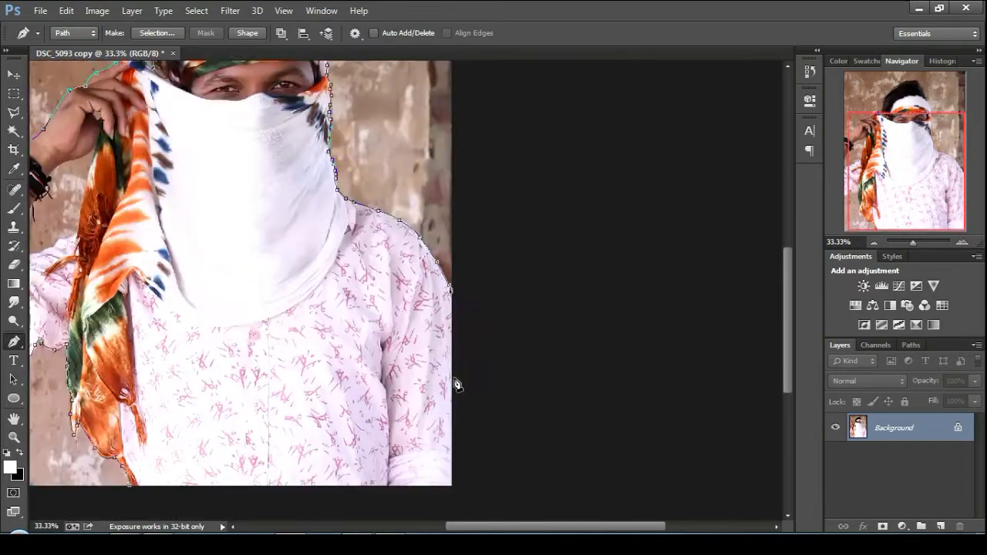
{"action": "left_click", "coordinate": [466, 485]}
{"action": "left_click_drag", "start_coordinate": [455, 485], "coordinate": [718, 366]}
{"action": "left_click", "coordinate": [665, 378]}
{"action": "left_click", "coordinate": [557, 391]}
{"action": "left_click", "coordinate": [338, 394]}
Step: Convert the path into a new selection with a 0.5 px feather and add it as a layer mask
{"action": "right_click", "coordinate": [435, 341]}
{"action": "left_click", "coordinate": [454, 243]}
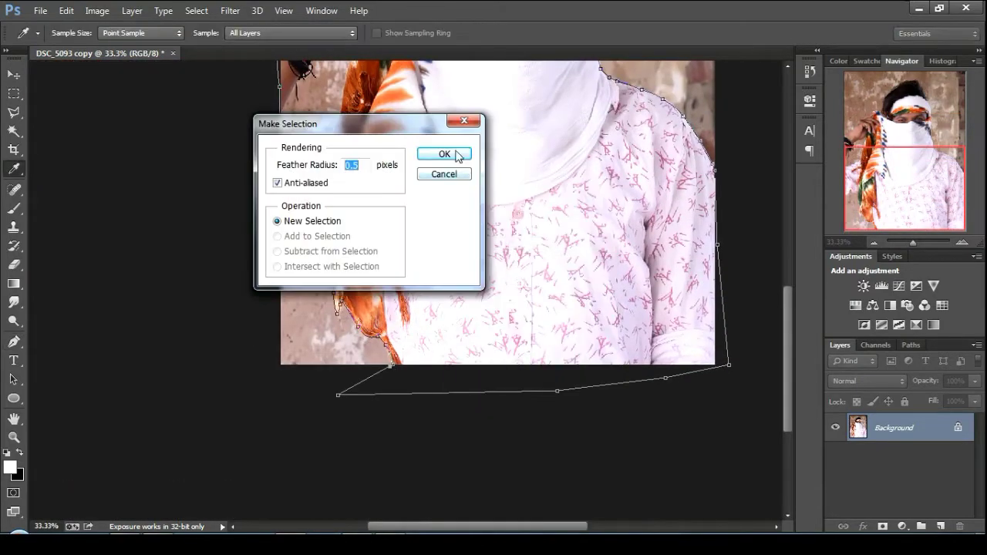
{"action": "key", "text": "Return"}
{"action": "left_click", "coordinate": [882, 526]}
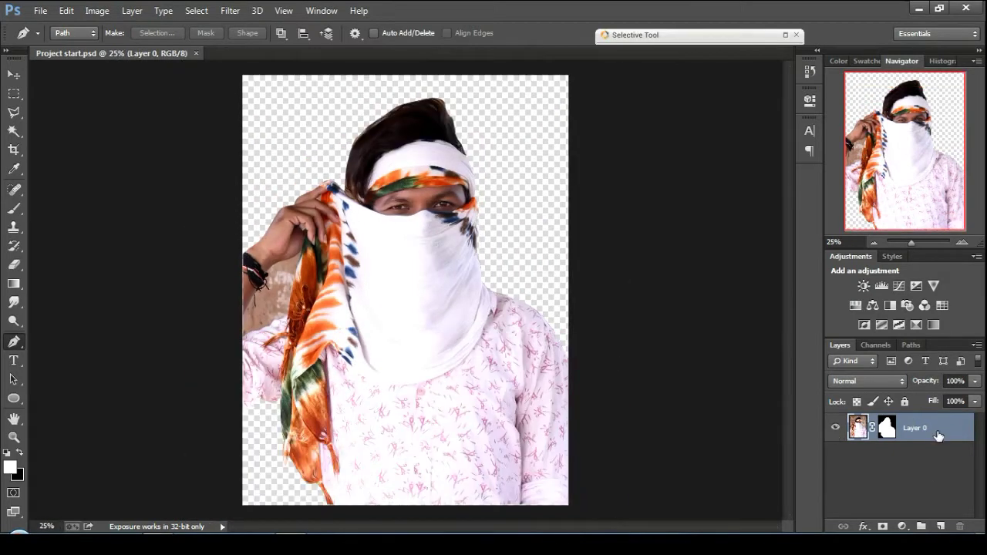
Step: Place an unmasked duplicate of Layer 0 beneath the original and load the original's mask as a selection
{"action": "left_click_drag", "start_coordinate": [936, 437], "coordinate": [940, 526]}
{"action": "right_click", "coordinate": [885, 428]}
{"action": "left_click", "coordinate": [858, 305]}
{"action": "left_click_drag", "start_coordinate": [915, 428], "coordinate": [907, 467]}
{"action": "left_click", "coordinate": [888, 432], "text": "ctrl"}
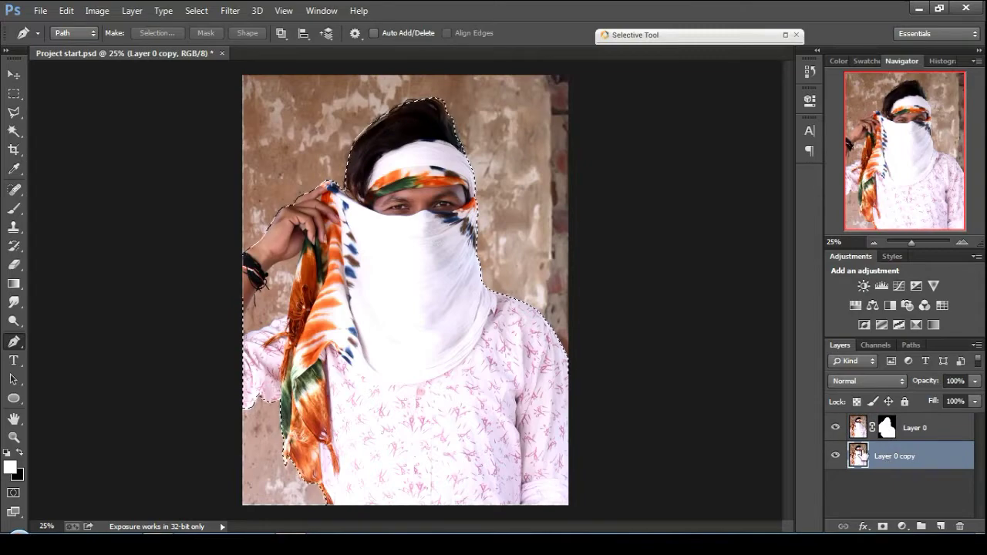
Step: Hide Layer 0 copy and trace the wall area enclosed by forearm, bracelet, scarf and sleeve with a pen path
{"action": "left_click", "coordinate": [836, 456]}
{"action": "key", "text": "ctrl+plus"}
{"action": "key", "text": "ctrl+plus"}
{"action": "key", "text": "ctrl+plus"}
{"action": "left_click_drag", "start_coordinate": [453, 286], "coordinate": [746, 278]}
{"action": "key", "text": "ctrl+plus"}
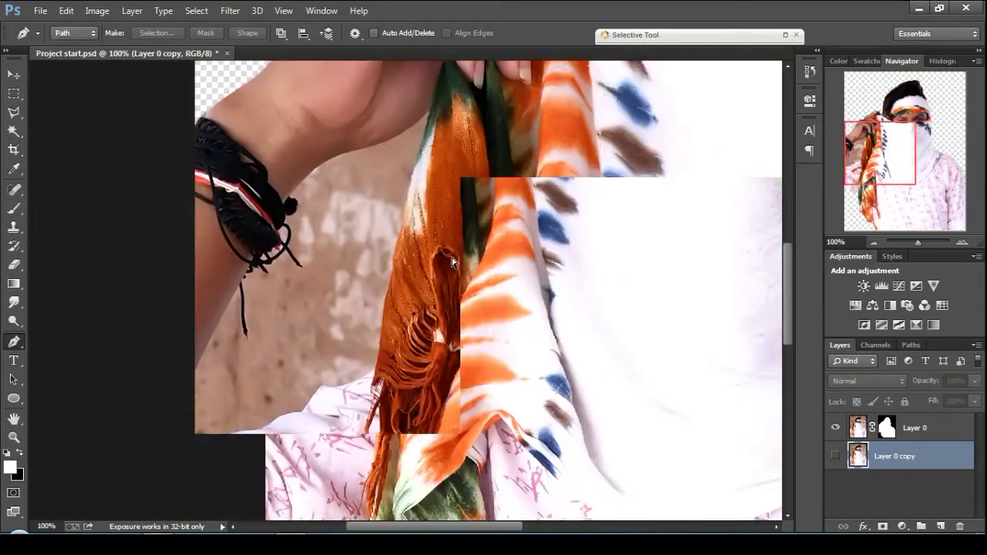
{"action": "left_click_drag", "start_coordinate": [301, 339], "coordinate": [349, 340]}
{"action": "left_click", "coordinate": [242, 371]}
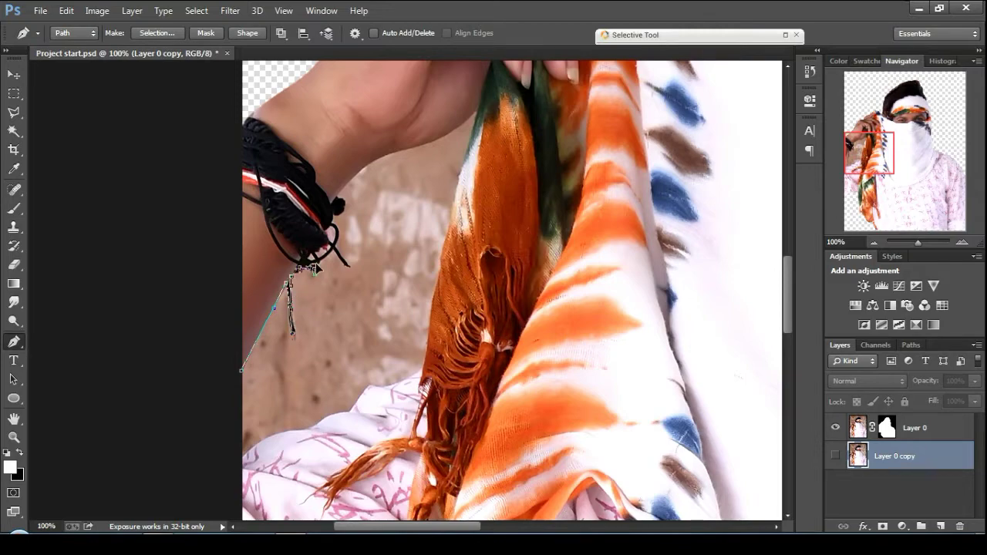
{"action": "scroll", "coordinate": [339, 223], "scroll_direction": "up", "scroll_amount": 2}
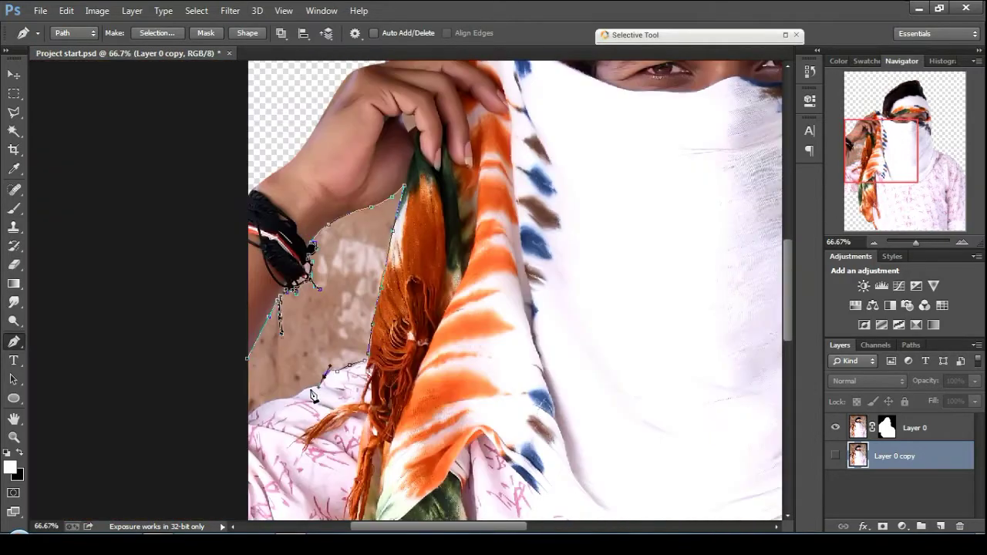
Step: Close the path around the wall gap and convert it into a selection
{"action": "right_click", "coordinate": [248, 373]}
{"action": "right_click", "coordinate": [291, 346]}
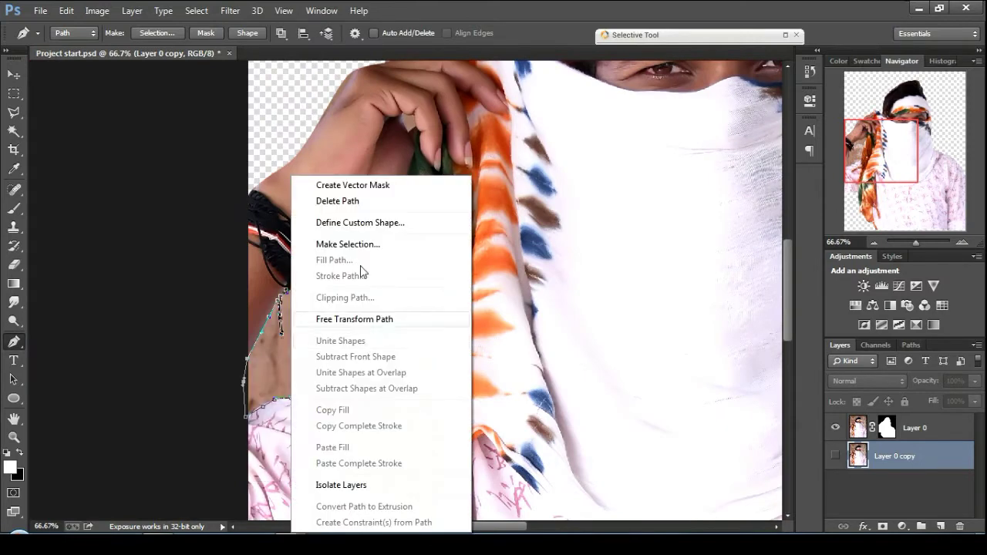
{"action": "left_click", "coordinate": [330, 245]}
{"action": "key", "text": "Return"}
Step: Paint black on Layer 0's mask inside the selection to hide the wall between arm and scarf, using a 250 px brush
{"action": "left_click", "coordinate": [14, 208]}
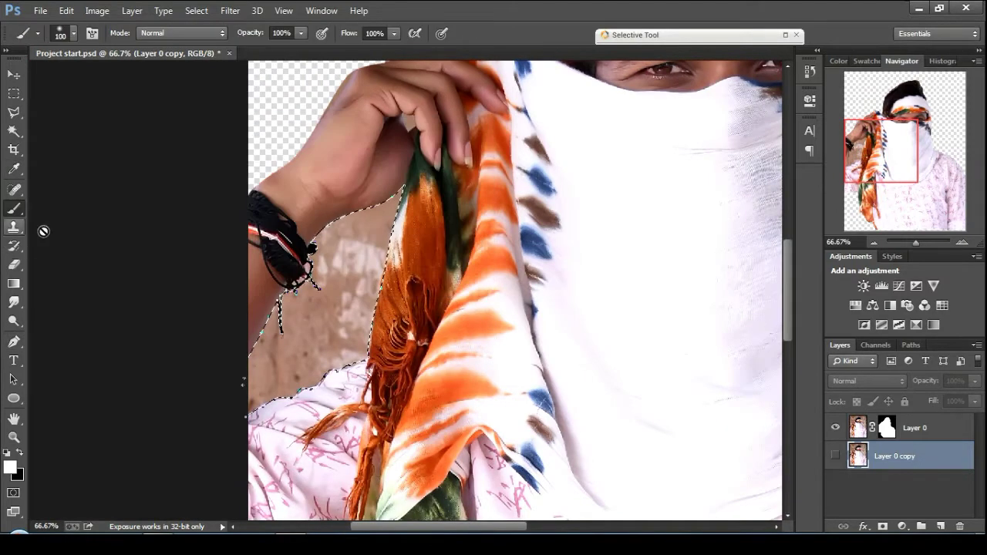
{"action": "left_click", "coordinate": [886, 428]}
{"action": "mouse_move", "coordinate": [378, 241]}
{"action": "left_mouse_down"}
{"action": "mouse_move", "coordinate": [343, 347]}
{"action": "mouse_move", "coordinate": [301, 385]}
{"action": "mouse_move", "coordinate": [275, 390]}
{"action": "mouse_move", "coordinate": [376, 174]}
{"action": "left_mouse_up"}
{"action": "key", "text": "]"}
{"action": "key", "text": "]"}
{"action": "key", "text": "]"}
{"action": "key", "text": "]"}
{"action": "key", "text": "]"}
{"action": "key", "text": "ctrl+minus"}
{"action": "key", "text": "ctrl+minus"}
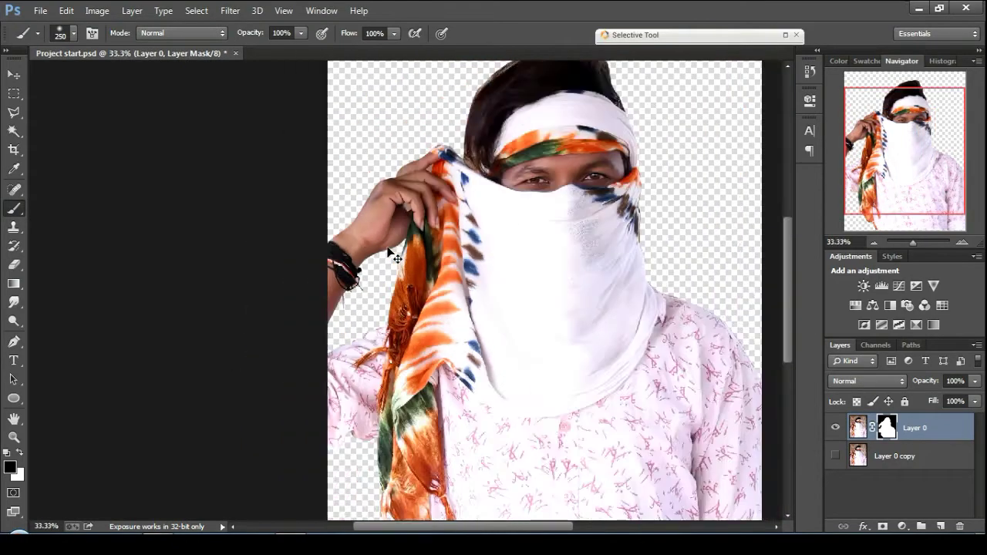
Step: Show only Layer 0 copy and fill the selected subject area with Content-Aware wall texture
{"action": "key", "text": "ctrl+minus"}
{"action": "left_click", "coordinate": [888, 457]}
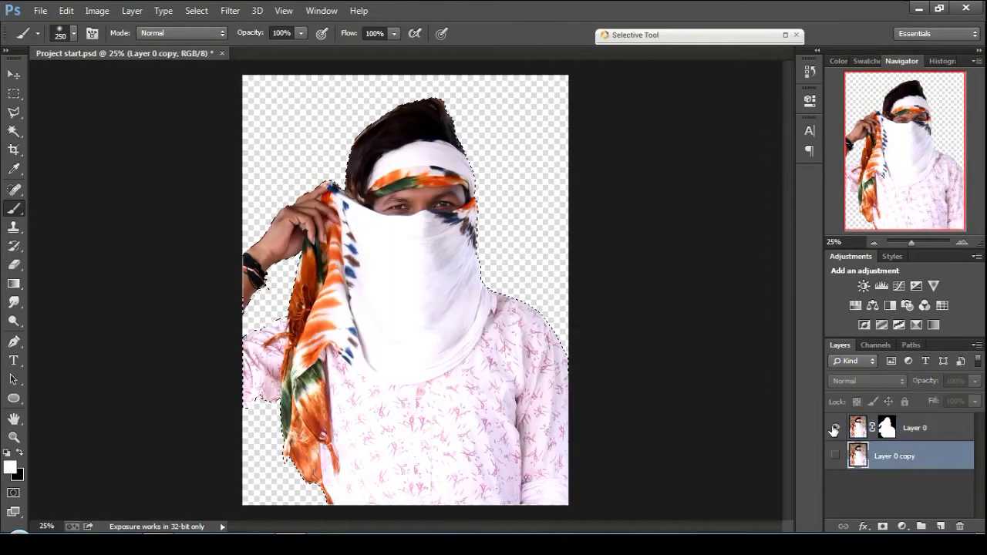
{"action": "left_click", "coordinate": [835, 427]}
{"action": "left_click", "coordinate": [834, 456]}
{"action": "key", "text": "m"}
{"action": "right_click", "coordinate": [446, 224]}
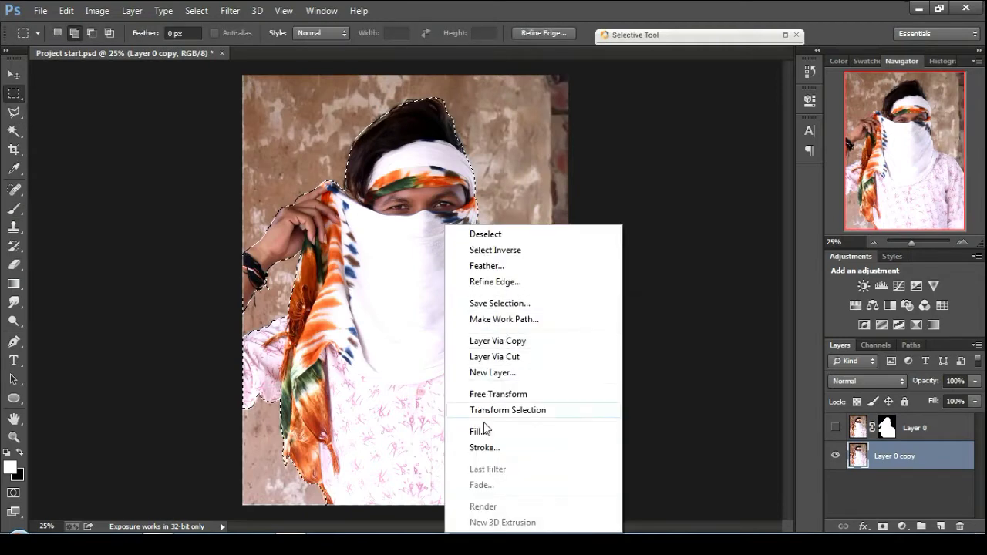
{"action": "left_click", "coordinate": [474, 429]}
{"action": "left_click", "coordinate": [436, 146]}
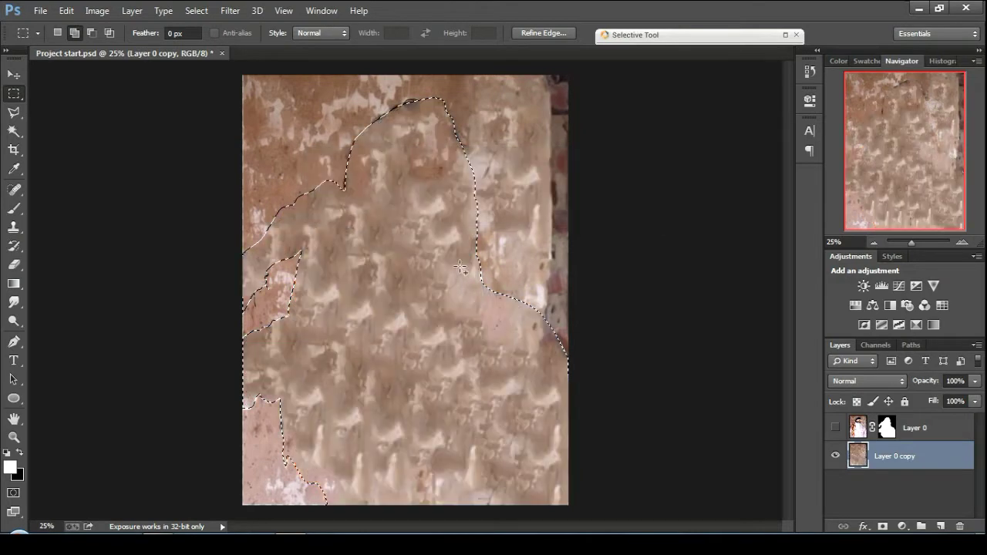
Step: Clone wall texture over the leftover outline marks on Layer 0 copy with the Clone Stamp, using up to a 200 px brush
{"action": "left_click", "coordinate": [13, 227]}
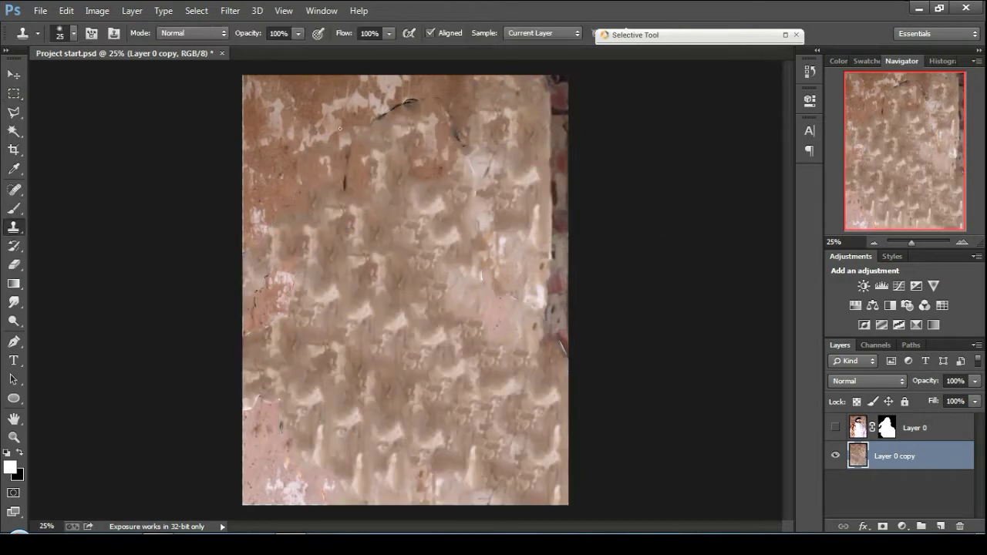
{"action": "mouse_move", "coordinate": [400, 108]}
{"action": "left_mouse_down"}
{"action": "mouse_move", "coordinate": [344, 112]}
{"action": "mouse_move", "coordinate": [424, 110]}
{"action": "mouse_move", "coordinate": [464, 135]}
{"action": "left_mouse_up"}
{"action": "left_click", "coordinate": [280, 195], "text": "alt"}
{"action": "left_click", "coordinate": [349, 179]}
{"action": "mouse_move", "coordinate": [277, 196]}
{"action": "left_mouse_down"}
{"action": "mouse_move", "coordinate": [255, 267]}
{"action": "mouse_move", "coordinate": [271, 319]}
{"action": "mouse_move", "coordinate": [256, 348]}
{"action": "left_mouse_up"}
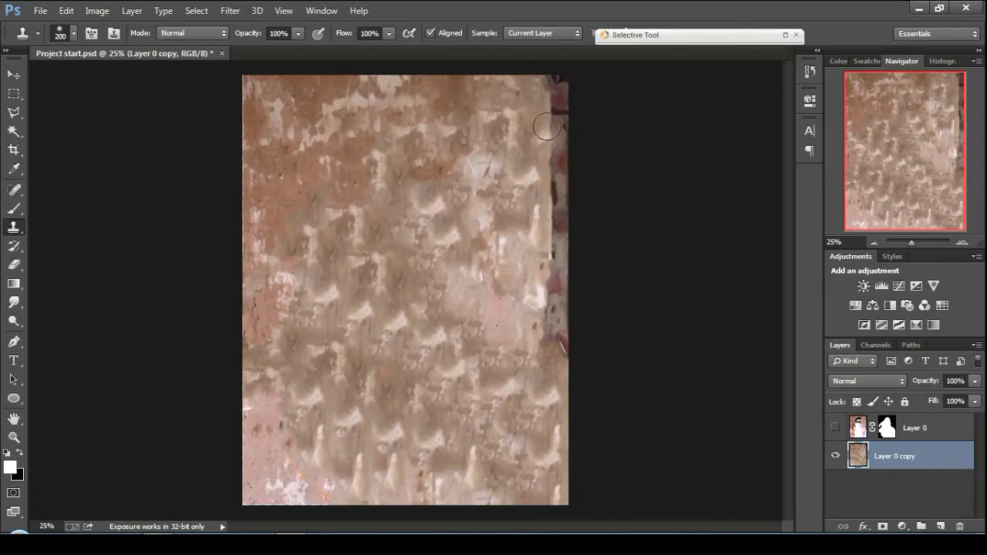
{"action": "left_click", "coordinate": [553, 140], "text": "alt"}
{"action": "left_click_drag", "start_coordinate": [553, 301], "coordinate": [569, 497]}
Step: Show Layer 0 again and apply its layer mask permanently
{"action": "key", "text": "ctrl+minus"}
{"action": "left_click", "coordinate": [835, 427]}
{"action": "right_click", "coordinate": [879, 430]}
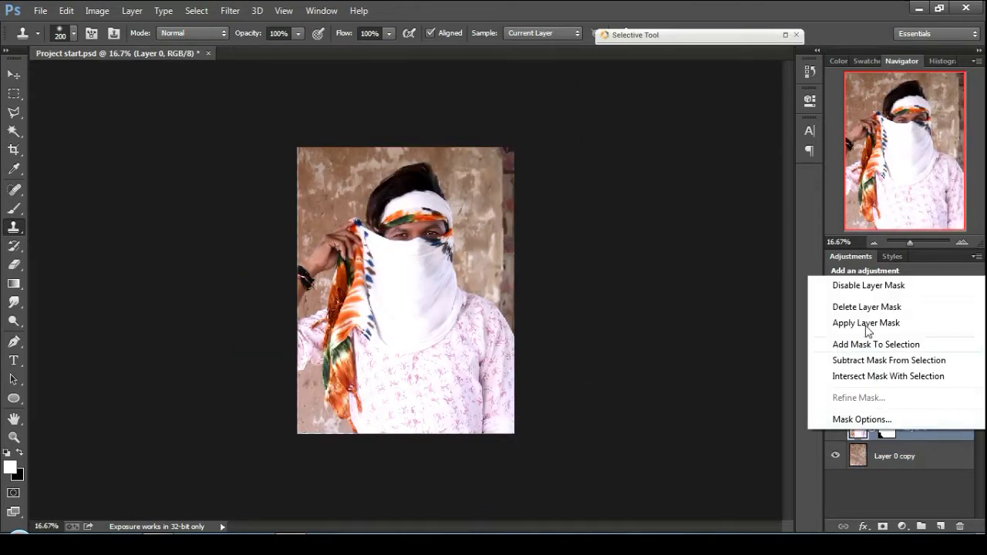
{"action": "left_click", "coordinate": [867, 330]}
Step: Apply the Camera Raw Filter to Layer 0 copy with Clarity +42, Vibrance +92 and increased Saturation
{"action": "left_click", "coordinate": [873, 458]}
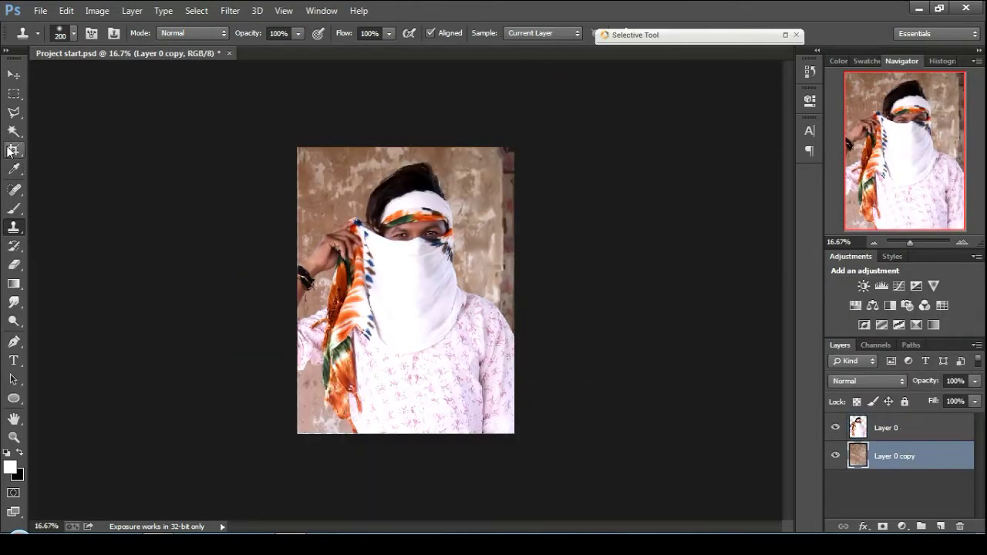
{"action": "key", "text": "c"}
{"action": "left_click", "coordinate": [230, 10]}
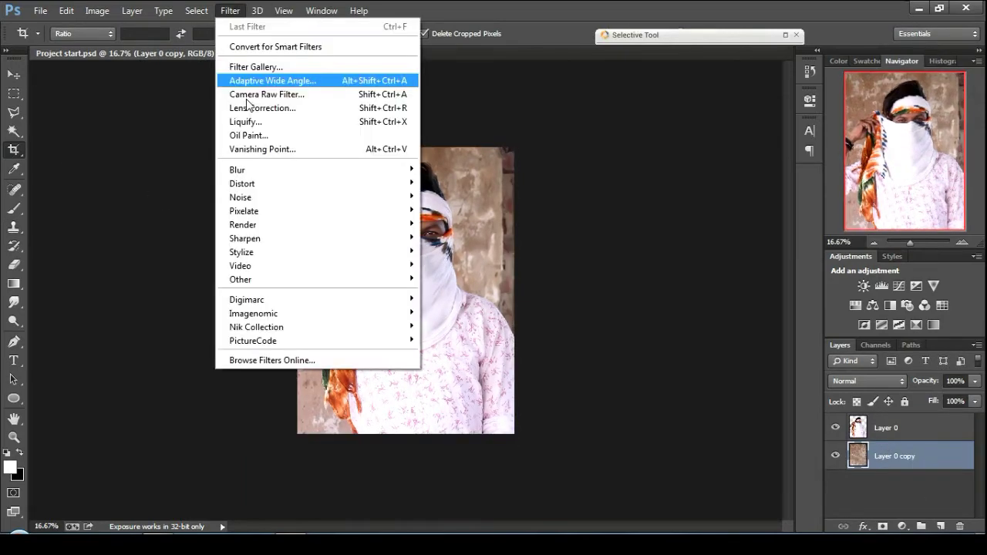
{"action": "left_click", "coordinate": [256, 95]}
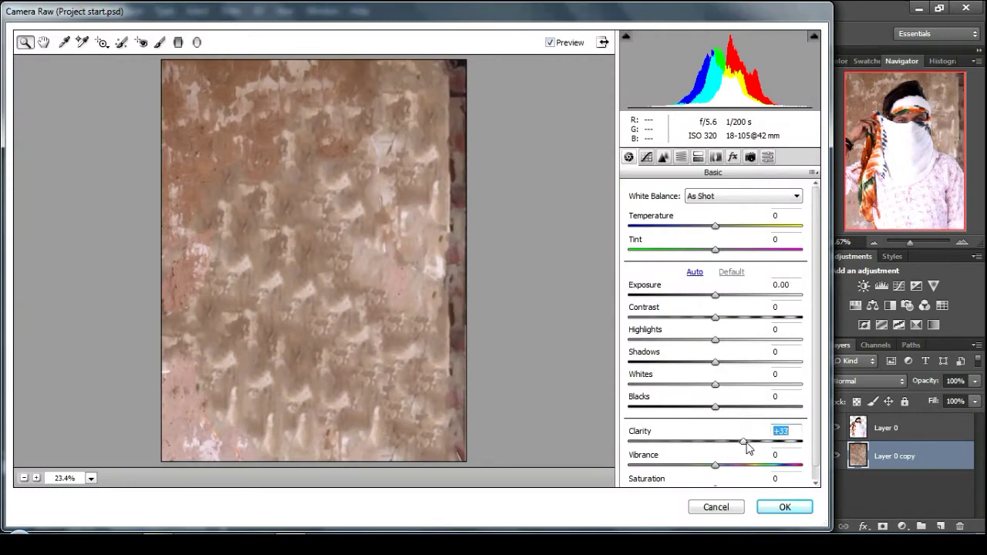
{"action": "left_click_drag", "start_coordinate": [746, 447], "coordinate": [781, 474]}
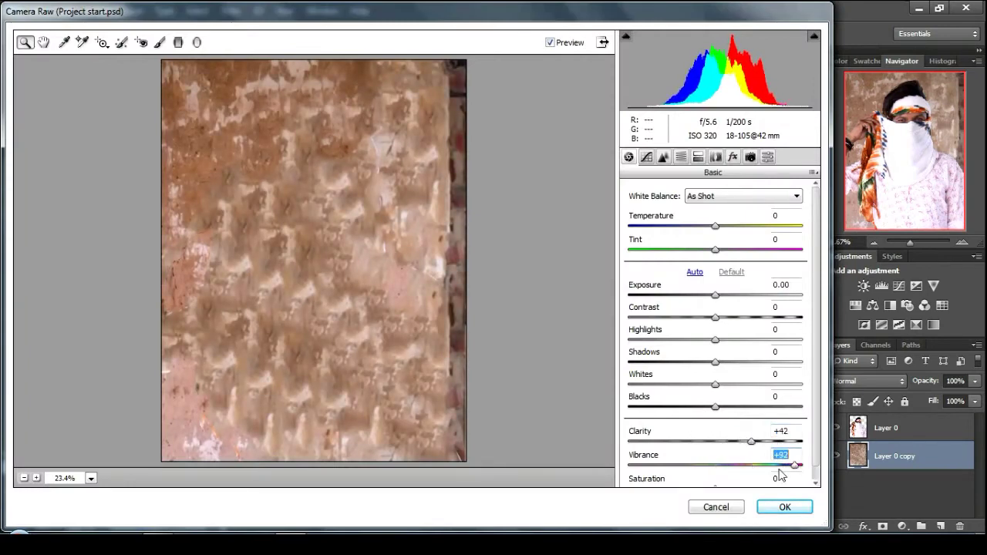
{"action": "scroll", "coordinate": [781, 475], "scroll_direction": "down", "scroll_amount": 1}
{"action": "left_click_drag", "start_coordinate": [716, 474], "coordinate": [740, 473]}
{"action": "left_click", "coordinate": [784, 507]}
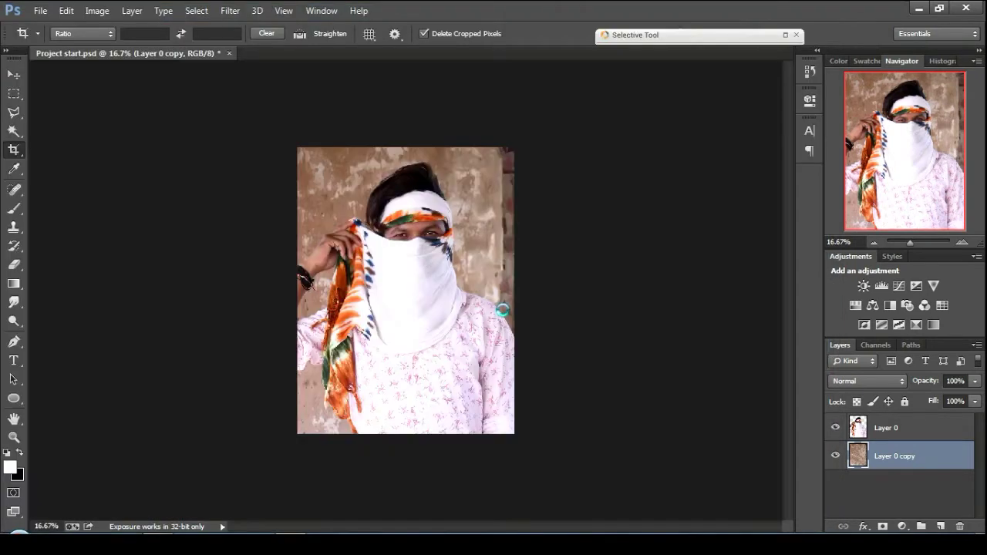
Step: Apply a Motion Blur to the wall on Layer 0 copy with a -90° angle and 36 px distance
{"action": "left_click", "coordinate": [230, 10]}
{"action": "mouse_move", "coordinate": [242, 165]}
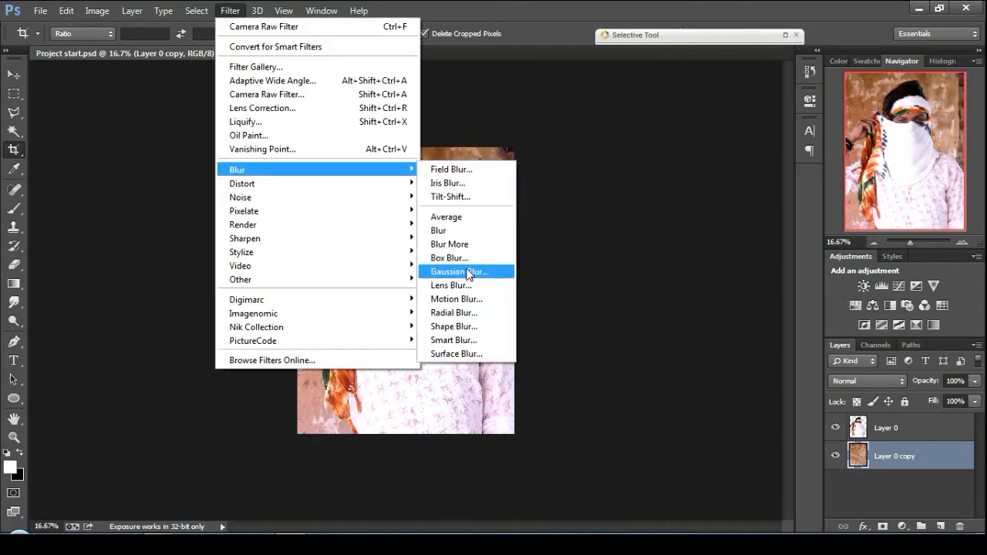
{"action": "left_click", "coordinate": [455, 300]}
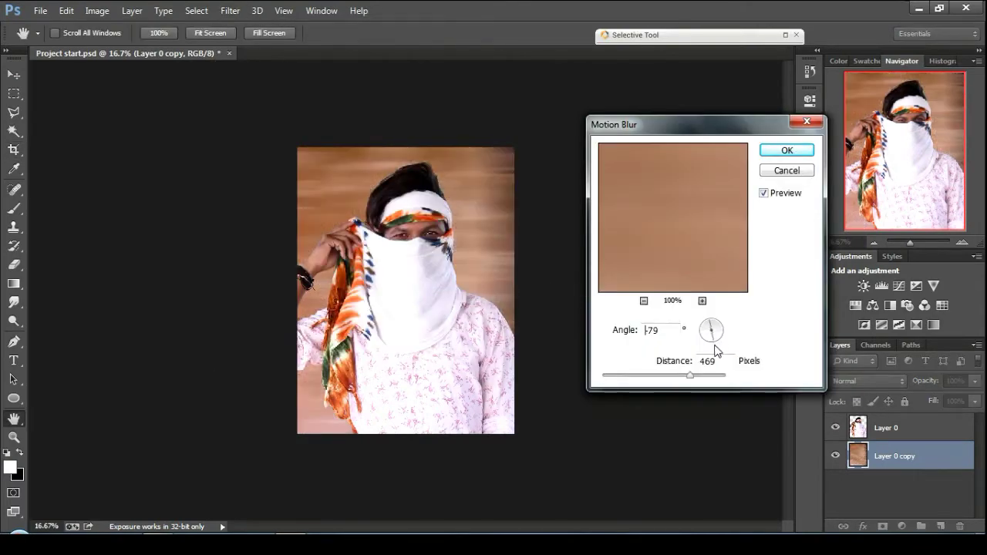
{"action": "left_click_drag", "start_coordinate": [711, 349], "coordinate": [631, 376]}
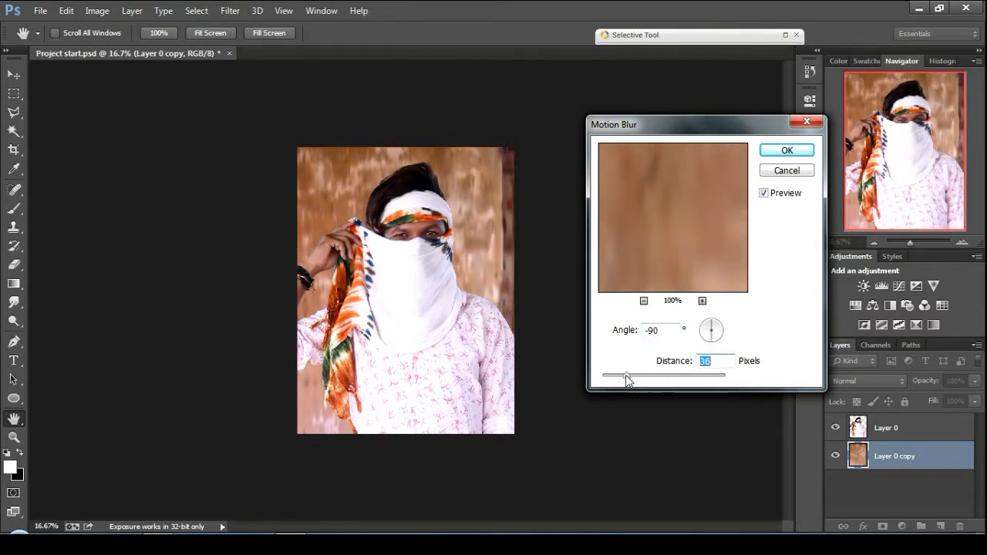
{"action": "left_click", "coordinate": [778, 153]}
{"action": "key", "text": "c"}
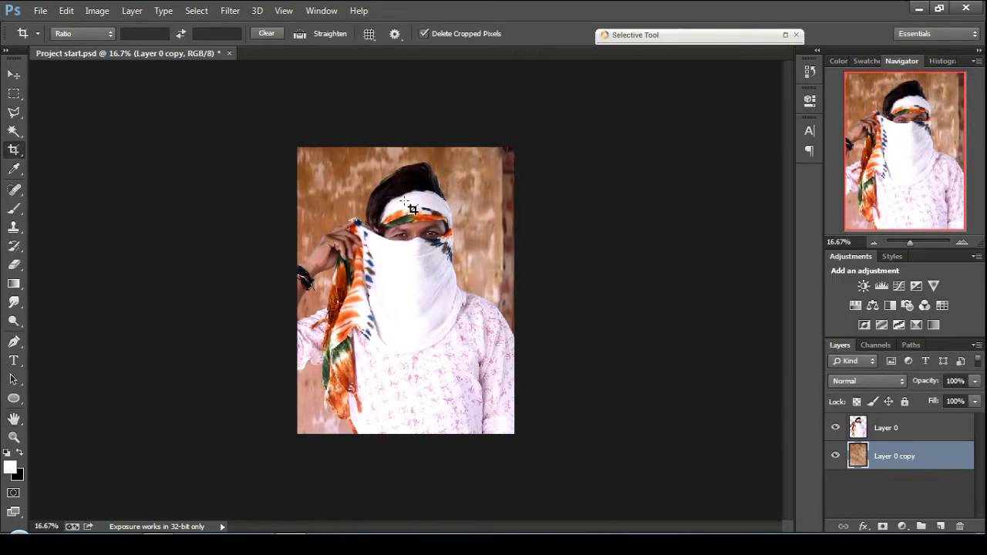
Step: Soften the wall on Layer 0 copy further with a Gaussian Blur
{"action": "left_click", "coordinate": [230, 10]}
{"action": "mouse_move", "coordinate": [362, 165]}
{"action": "left_click", "coordinate": [443, 271]}
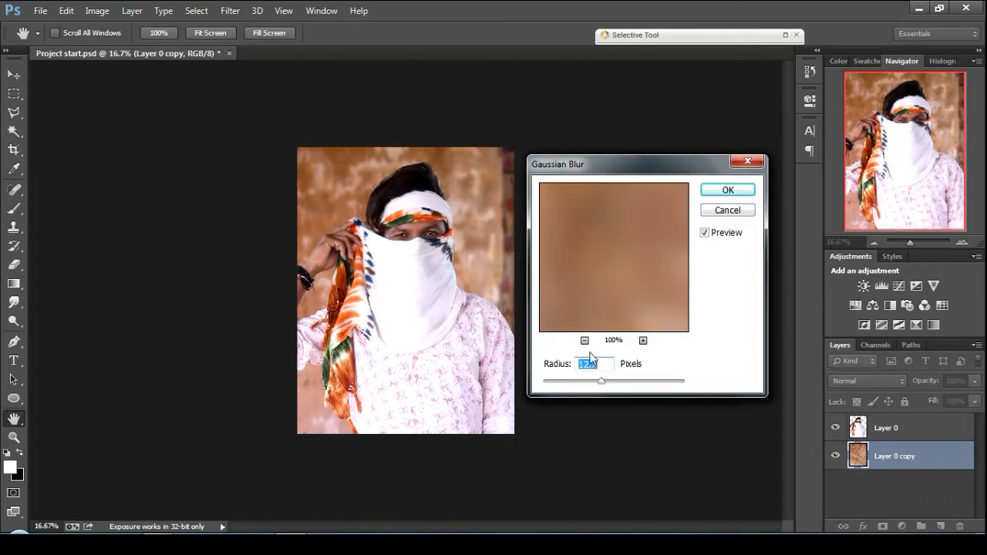
{"action": "left_click", "coordinate": [728, 190]}
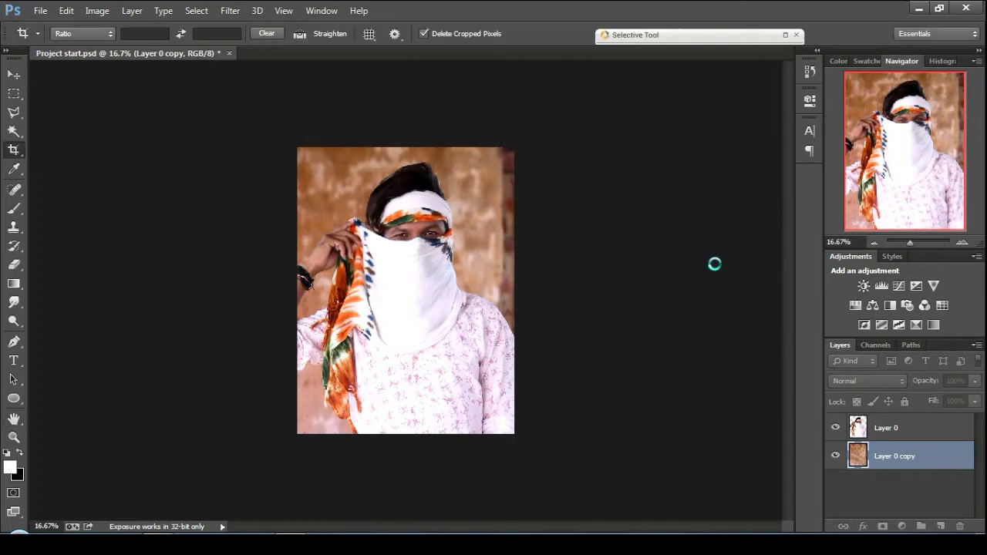
Step: Apply the Camera Raw Filter to the subject on Layer 0 with increased Clarity and Vibrance
{"action": "key", "text": "alt+bracketright"}
{"action": "left_click", "coordinate": [229, 10]}
{"action": "mouse_move", "coordinate": [256, 200]}
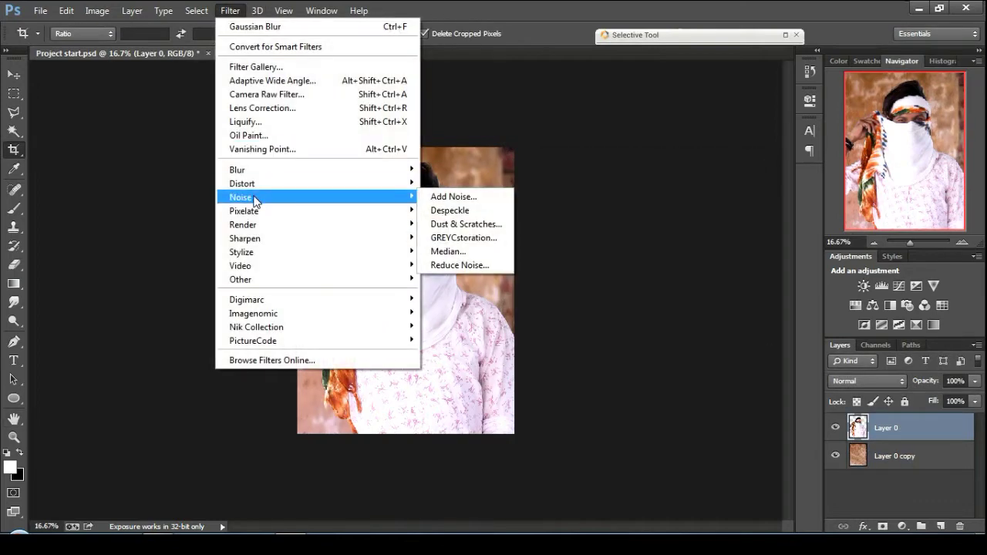
{"action": "left_click", "coordinate": [452, 211]}
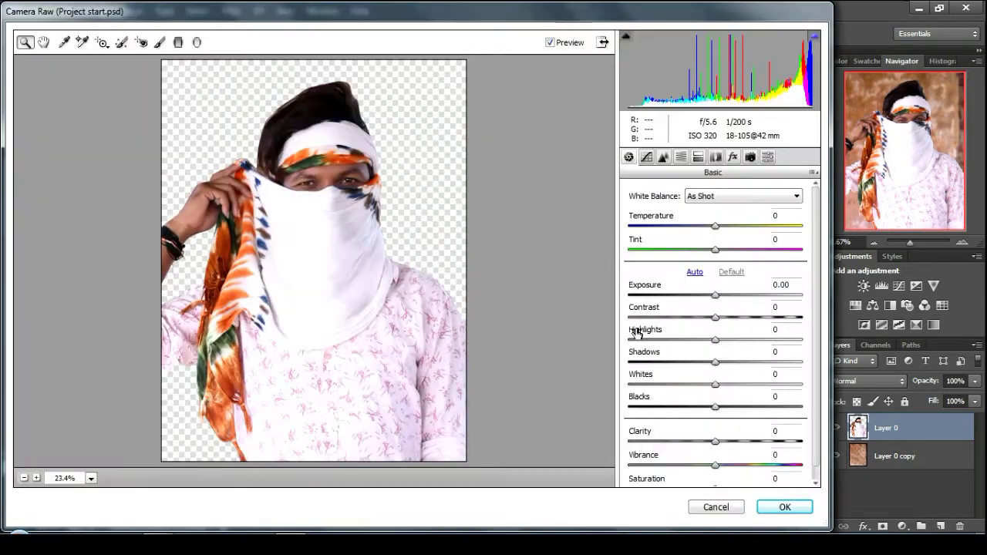
{"action": "left_click_drag", "start_coordinate": [716, 444], "coordinate": [759, 465]}
{"action": "left_click", "coordinate": [784, 509]}
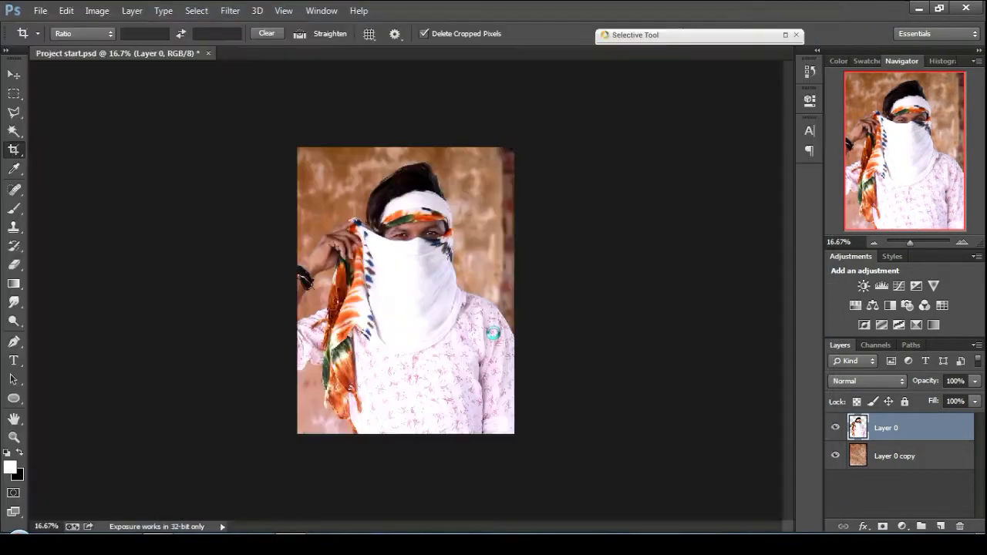
Step: Try erasing the light fringe along the hair's upper edge on Layer 0 with a 30 px Eraser
{"action": "key", "text": "ctrl+plus"}
{"action": "key", "text": "ctrl+plus"}
{"action": "left_click_drag", "start_coordinate": [453, 289], "coordinate": [432, 389]}
{"action": "key", "text": "ctrl+plus"}
{"action": "key", "text": "ctrl+plus"}
{"action": "left_click_drag", "start_coordinate": [246, 87], "coordinate": [348, 302]}
{"action": "key", "text": "ctrl+plus"}
{"action": "key", "text": "ctrl+plus"}
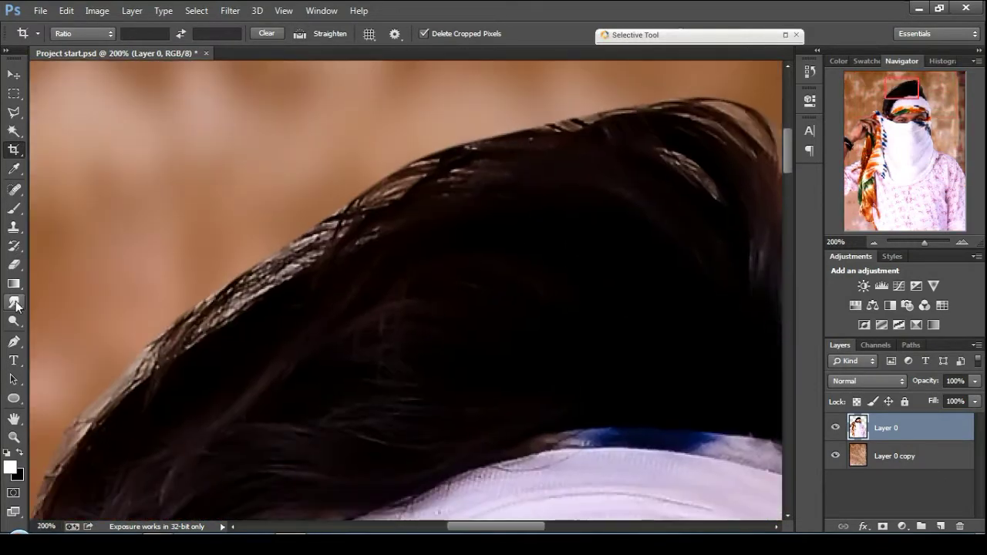
{"action": "left_click", "coordinate": [13, 264]}
{"action": "left_click_drag", "start_coordinate": [313, 224], "coordinate": [264, 248]}
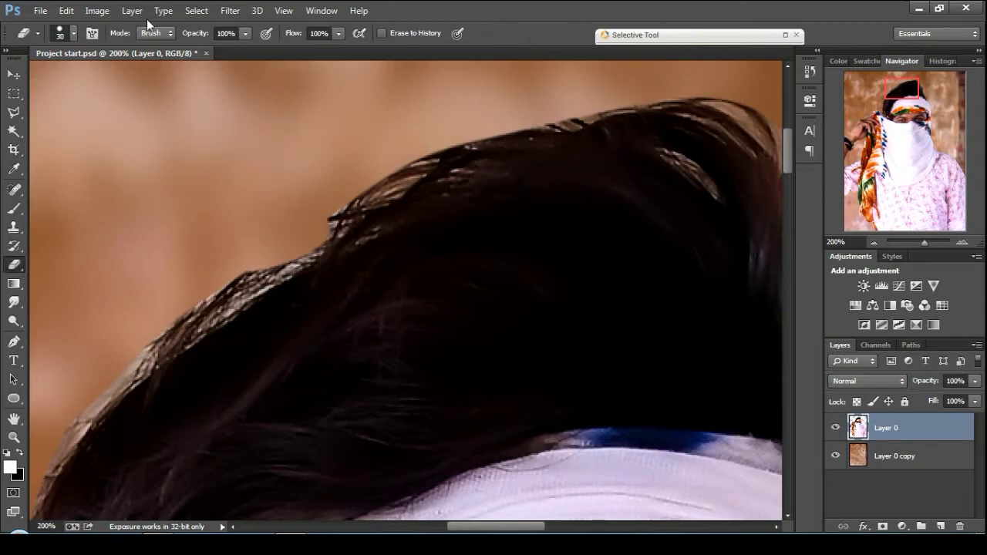
{"action": "key", "text": "ctrl+z"}
Step: Erase the light fringe along the top outline of the hair with a soft round Eraser of up to 35 px
{"action": "left_click", "coordinate": [73, 34]}
{"action": "left_click", "coordinate": [33, 144]}
{"action": "key", "text": "ctrl+minus"}
{"action": "key", "text": "ctrl+minus"}
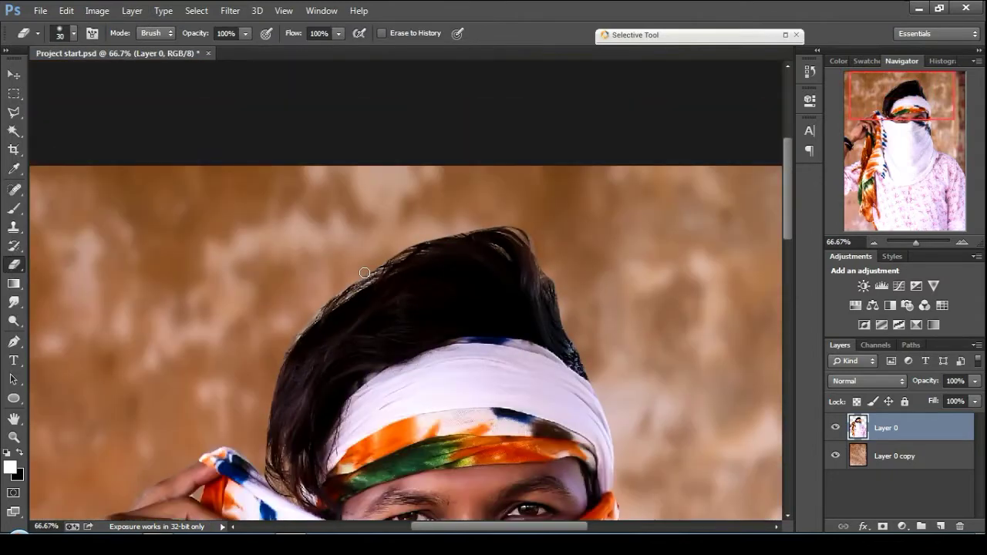
{"action": "mouse_move", "coordinate": [322, 301]}
{"action": "left_mouse_down"}
{"action": "mouse_move", "coordinate": [393, 251]}
{"action": "mouse_move", "coordinate": [449, 233]}
{"action": "left_mouse_up"}
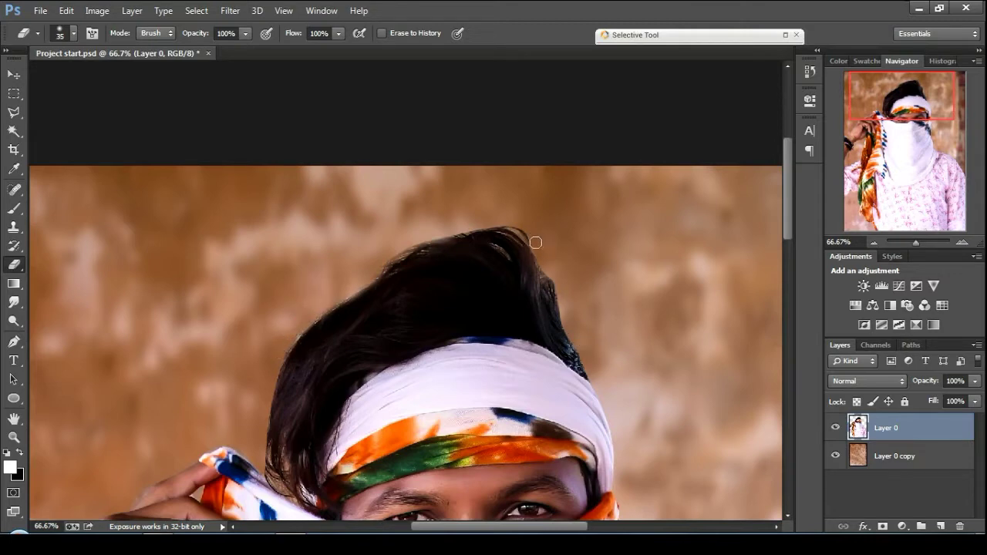
{"action": "left_click", "coordinate": [862, 539]}
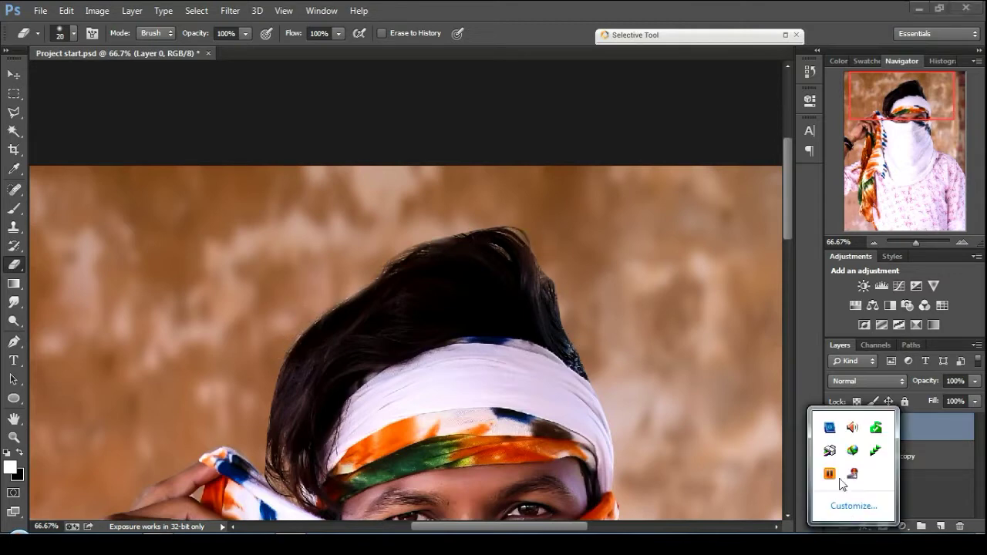
{"action": "right_click", "coordinate": [830, 450]}
{"action": "left_click", "coordinate": [650, 406]}
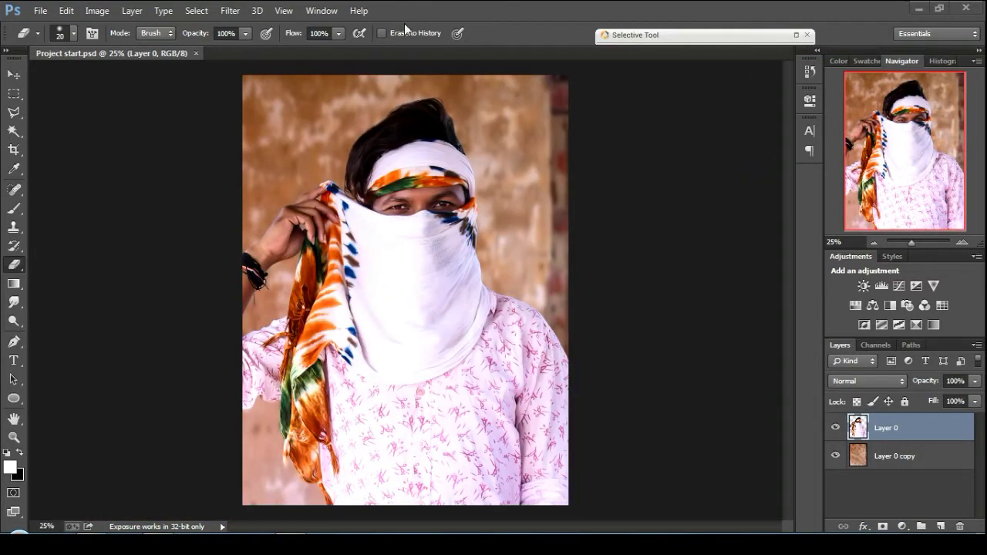
Step: Select the hair on Layer 0 with the Polygonal Lasso, following the headband edge and looping loosely around the head
{"action": "key", "text": "ctrl+plus"}
{"action": "key", "text": "ctrl+plus"}
{"action": "key", "text": "ctrl+plus"}
{"action": "key", "text": "l"}
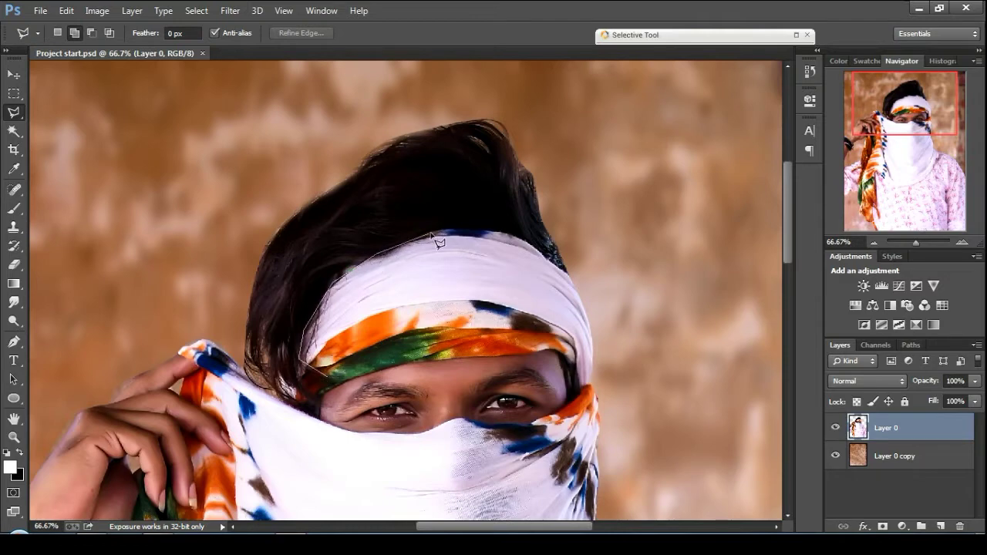
{"action": "left_click", "coordinate": [569, 270]}
{"action": "left_click", "coordinate": [580, 231]}
{"action": "left_click", "coordinate": [528, 112]}
{"action": "left_click", "coordinate": [446, 99]}
{"action": "left_click", "coordinate": [196, 232]}
{"action": "left_click", "coordinate": [195, 336]}
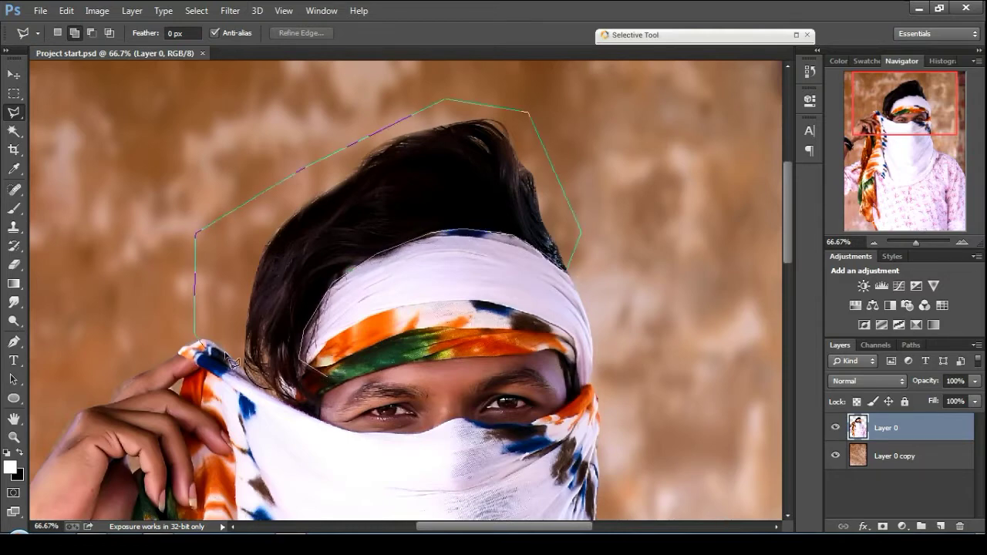
{"action": "left_click", "coordinate": [327, 386]}
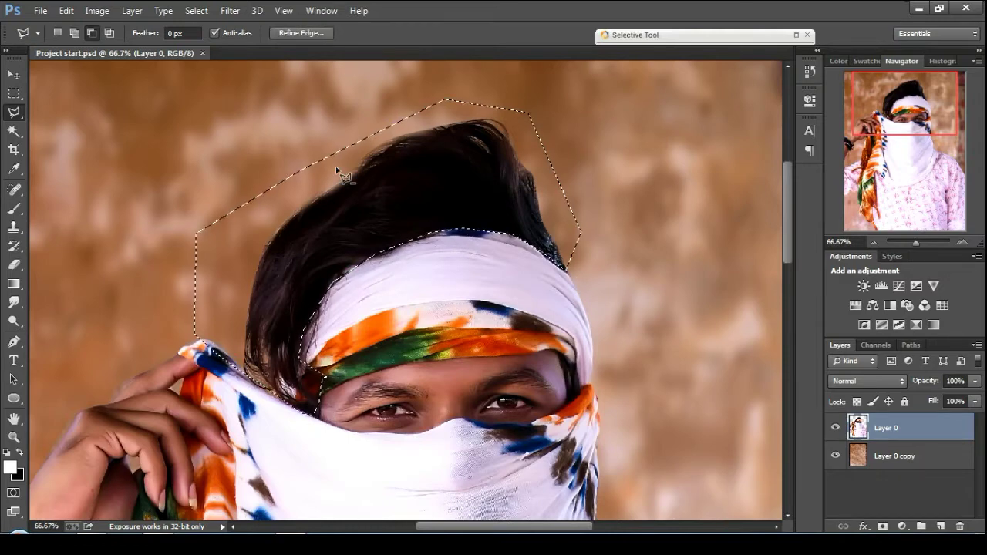
Step: Subtract the surplus wall areas beside and above the hair from the selection with the Polygonal Lasso
{"action": "left_click", "coordinate": [233, 380]}
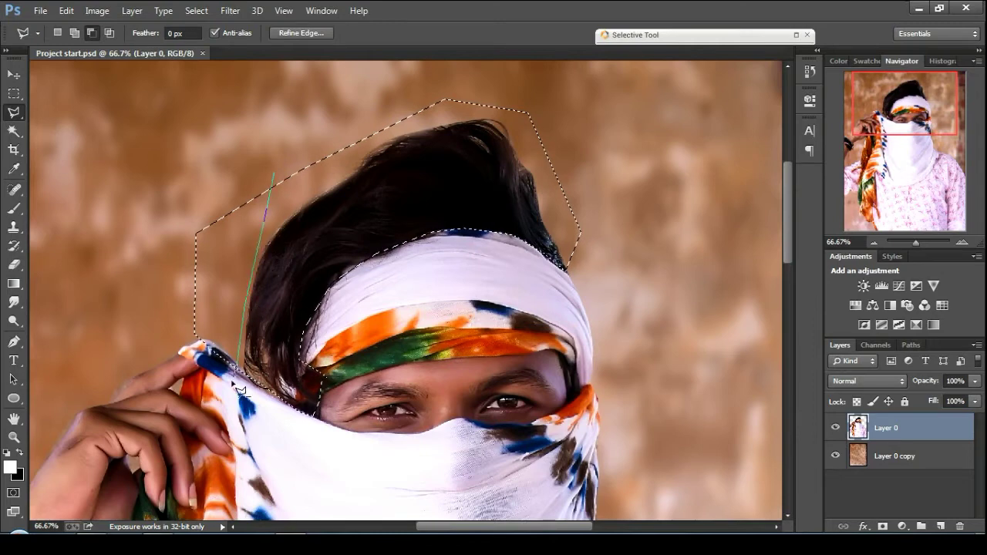
{"action": "left_click", "coordinate": [162, 347]}
{"action": "left_click", "coordinate": [186, 182]}
{"action": "double_click", "coordinate": [249, 158]}
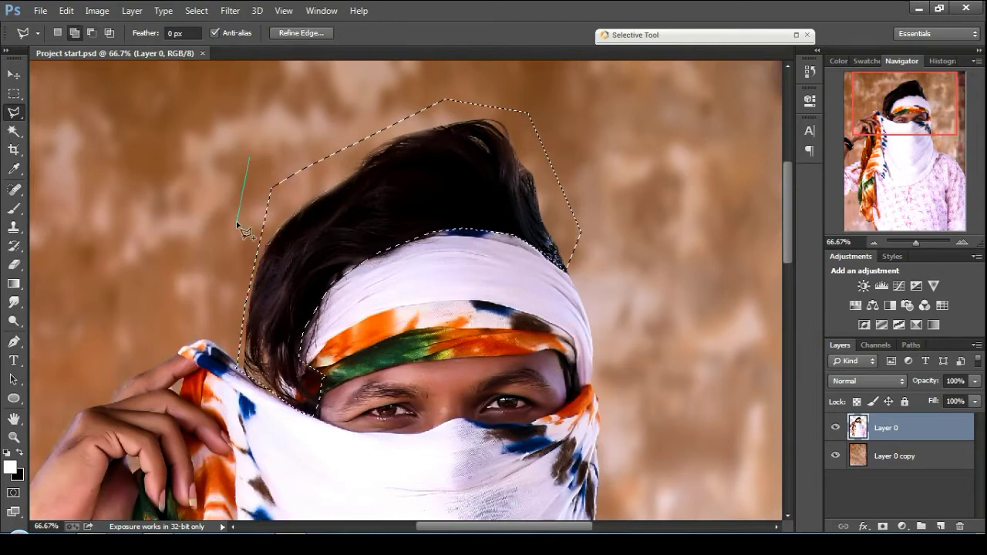
{"action": "left_click", "coordinate": [247, 251], "text": "alt"}
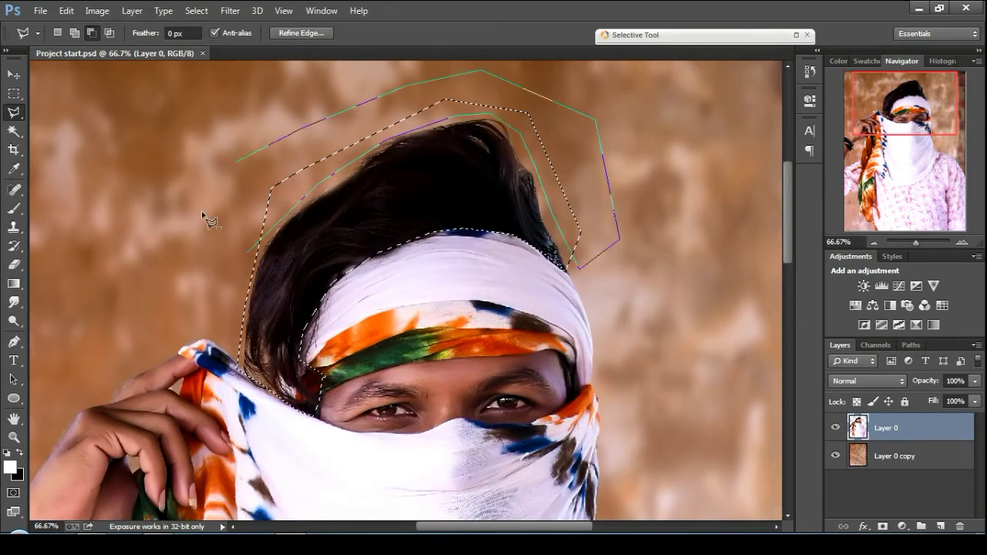
{"action": "left_click", "coordinate": [245, 255]}
Step: Smooth the selected hair with the GREYCstoration noise filter at strength 111, and deselect
{"action": "key", "text": "ctrl+minus"}
{"action": "key", "text": "ctrl+minus"}
{"action": "left_click", "coordinate": [230, 10]}
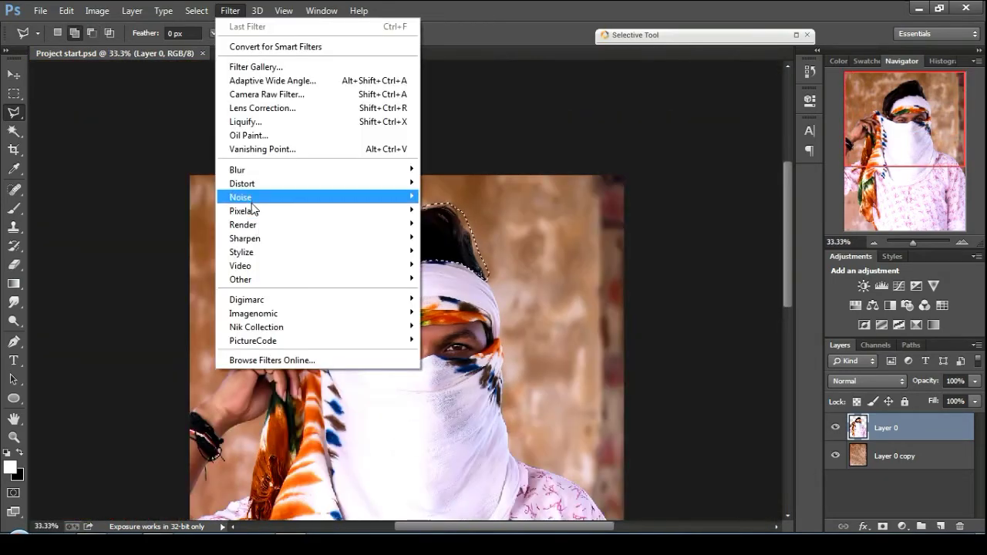
{"action": "left_click", "coordinate": [488, 247]}
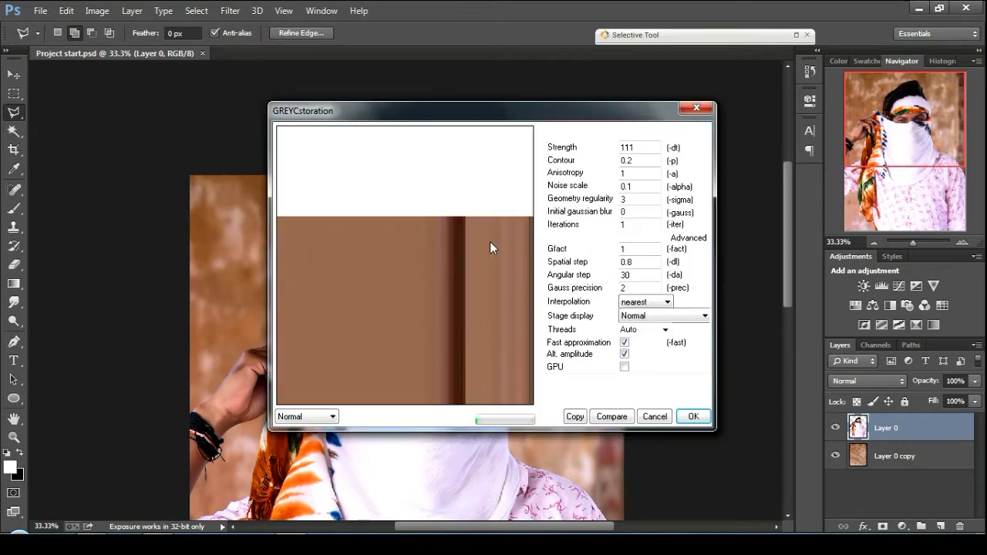
{"action": "left_click_drag", "start_coordinate": [477, 331], "coordinate": [428, 302]}
{"action": "left_click", "coordinate": [690, 416]}
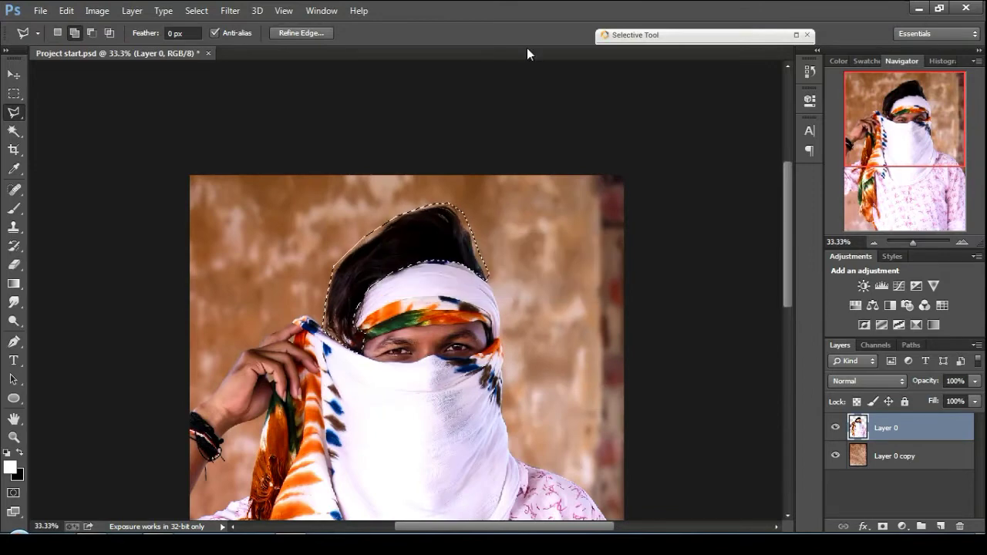
{"action": "key", "text": "ctrl+d"}
Step: Set up the Smudge tool with the 172 px speckled brush preset at 70% strength and reduce its size to 90 px
{"action": "key", "text": "ctrl+plus"}
{"action": "key", "text": "ctrl+plus"}
{"action": "mouse_move", "coordinate": [457, 246]}
{"action": "left_mouse_down"}
{"action": "mouse_move", "coordinate": [370, 301]}
{"action": "mouse_move", "coordinate": [434, 282]}
{"action": "left_mouse_up"}
{"action": "key", "text": "ctrl+plus"}
{"action": "left_click", "coordinate": [13, 302]}
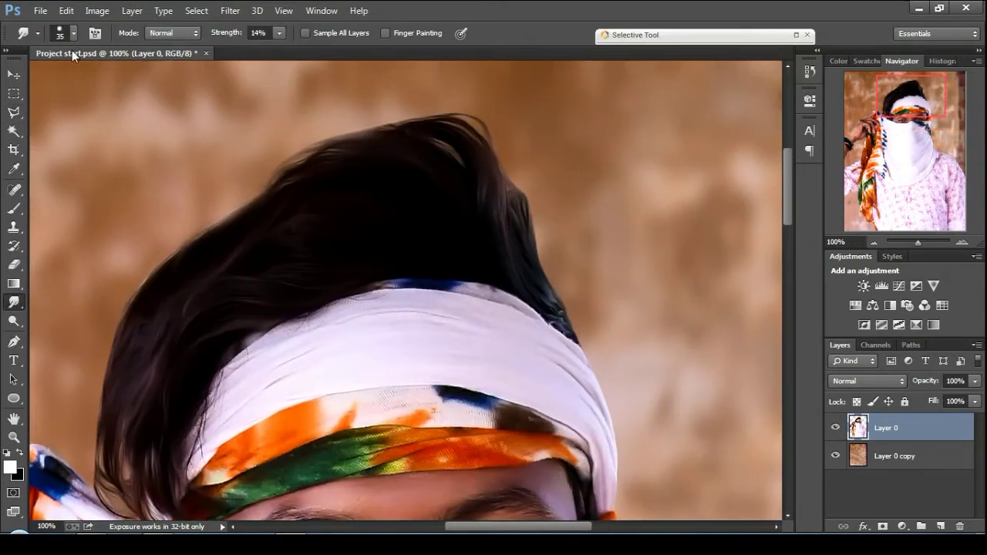
{"action": "left_click", "coordinate": [74, 34]}
{"action": "left_click", "coordinate": [60, 313]}
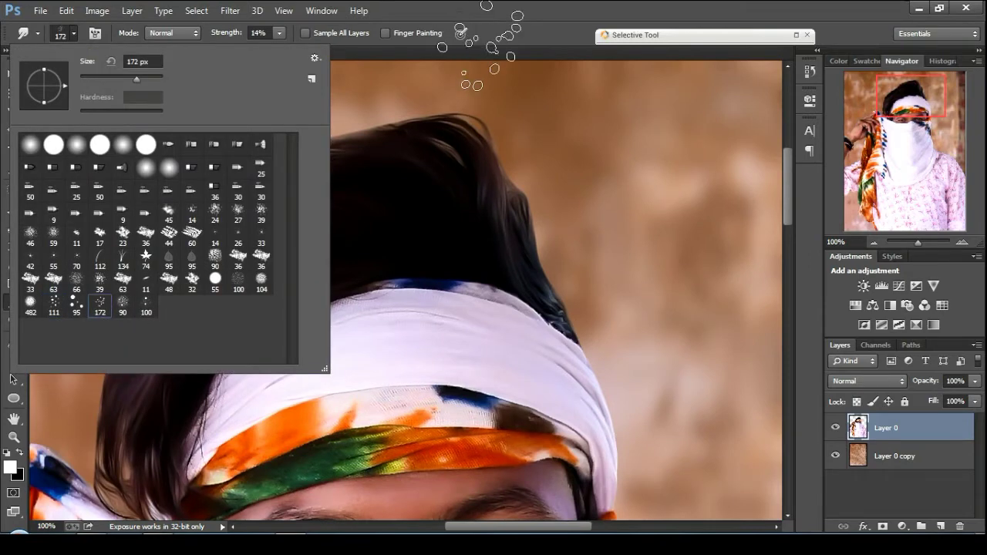
{"action": "left_click", "coordinate": [471, 85]}
{"action": "left_click", "coordinate": [279, 33]}
{"action": "left_click_drag", "start_coordinate": [283, 51], "coordinate": [319, 52]}
{"action": "key", "text": "bracketleft"}
{"action": "key", "text": "bracketleft"}
{"action": "key", "text": "bracketleft"}
{"action": "key", "text": "bracketleft"}
{"action": "key", "text": "bracketleft"}
{"action": "key", "text": "bracketleft"}
{"action": "key", "text": "bracketleft"}
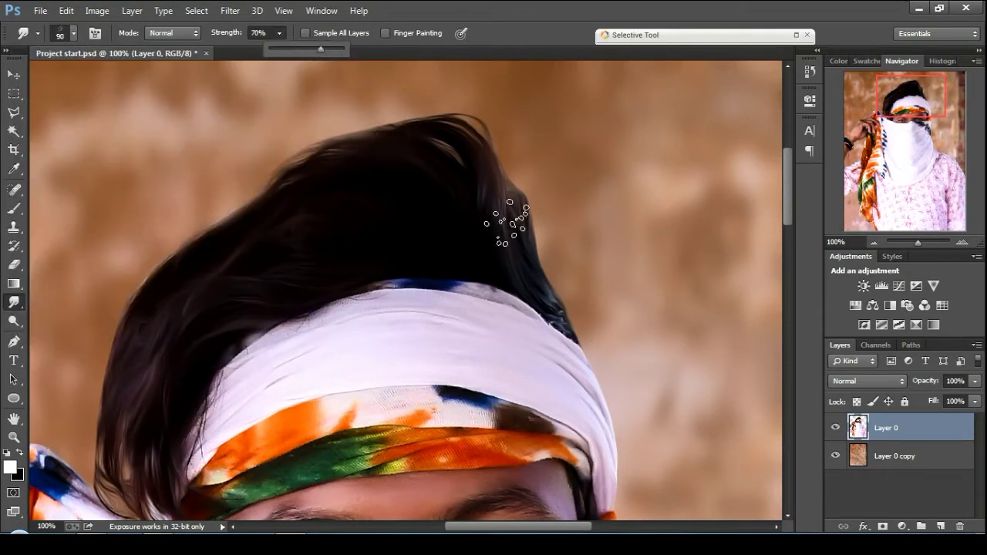
Step: Smudge the hair edge above the headband's right side upward, reducing the brush to 50 px, and undo the last stroke
{"action": "left_click_drag", "start_coordinate": [518, 253], "coordinate": [504, 175]}
{"action": "mouse_move", "coordinate": [522, 227]}
{"action": "left_mouse_down"}
{"action": "mouse_move", "coordinate": [501, 91]}
{"action": "mouse_move", "coordinate": [507, 154]}
{"action": "left_mouse_up"}
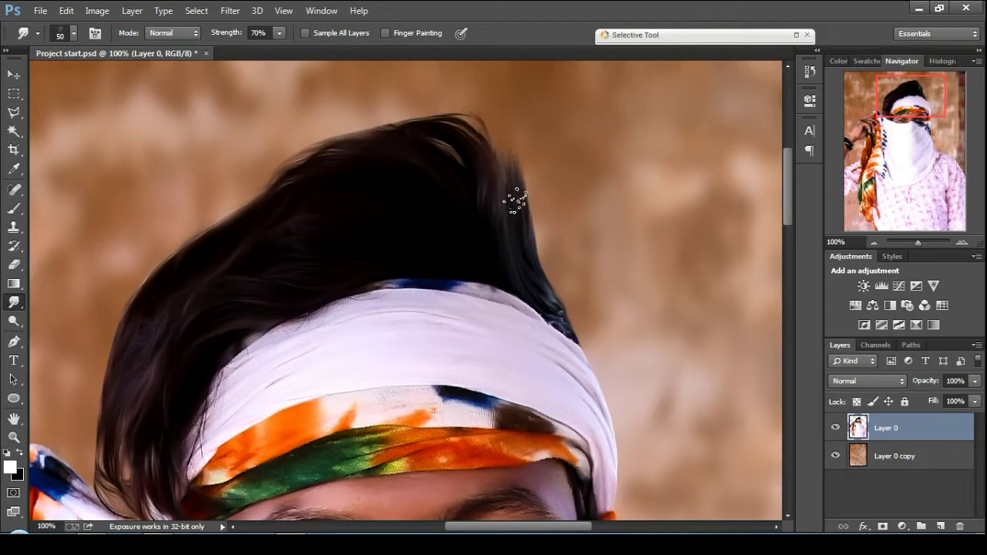
{"action": "mouse_move", "coordinate": [515, 200]}
{"action": "left_mouse_down"}
{"action": "mouse_move", "coordinate": [469, 133]}
{"action": "mouse_move", "coordinate": [227, 202]}
{"action": "mouse_move", "coordinate": [213, 236]}
{"action": "mouse_move", "coordinate": [119, 327]}
{"action": "mouse_move", "coordinate": [101, 410]}
{"action": "left_mouse_up"}
{"action": "key", "text": "ctrl+z"}
Step: Smudge the hair outline on the left side of the head outward into soft strands with a 45 px brush
{"action": "left_click_drag", "start_coordinate": [194, 357], "coordinate": [287, 178]}
{"action": "mouse_move", "coordinate": [237, 145]}
{"action": "left_mouse_down"}
{"action": "mouse_move", "coordinate": [194, 220]}
{"action": "mouse_move", "coordinate": [186, 388]}
{"action": "left_mouse_up"}
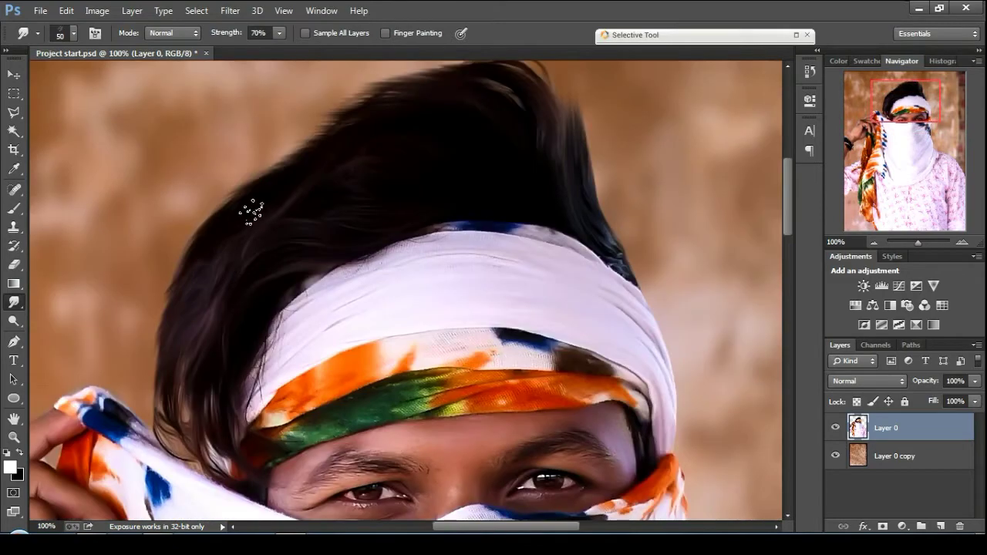
{"action": "left_click_drag", "start_coordinate": [215, 243], "coordinate": [265, 241]}
{"action": "left_click_drag", "start_coordinate": [208, 235], "coordinate": [155, 248]}
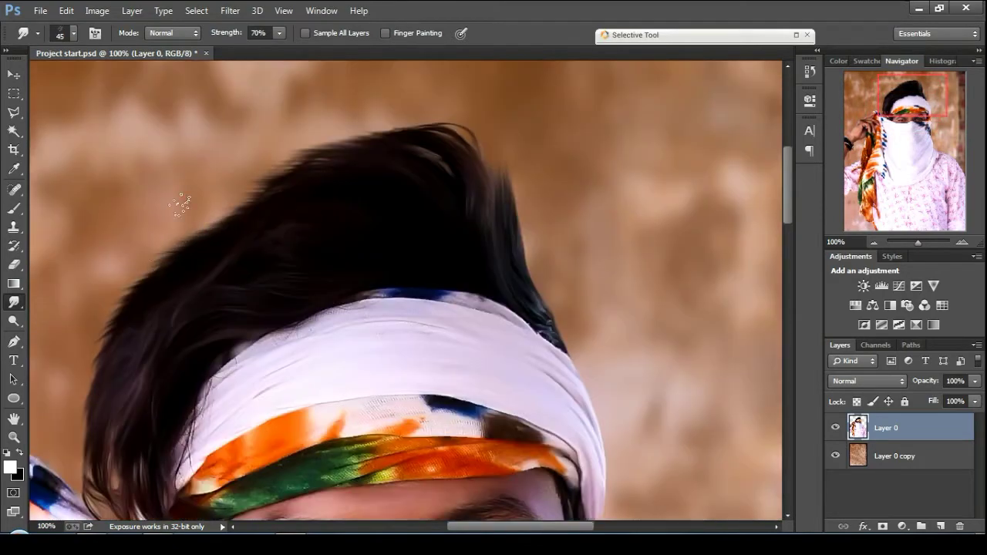
{"action": "mouse_move", "coordinate": [254, 199]}
{"action": "left_mouse_down"}
{"action": "mouse_move", "coordinate": [193, 234]}
{"action": "mouse_move", "coordinate": [230, 190]}
{"action": "left_mouse_up"}
{"action": "left_click_drag", "start_coordinate": [160, 231], "coordinate": [137, 304]}
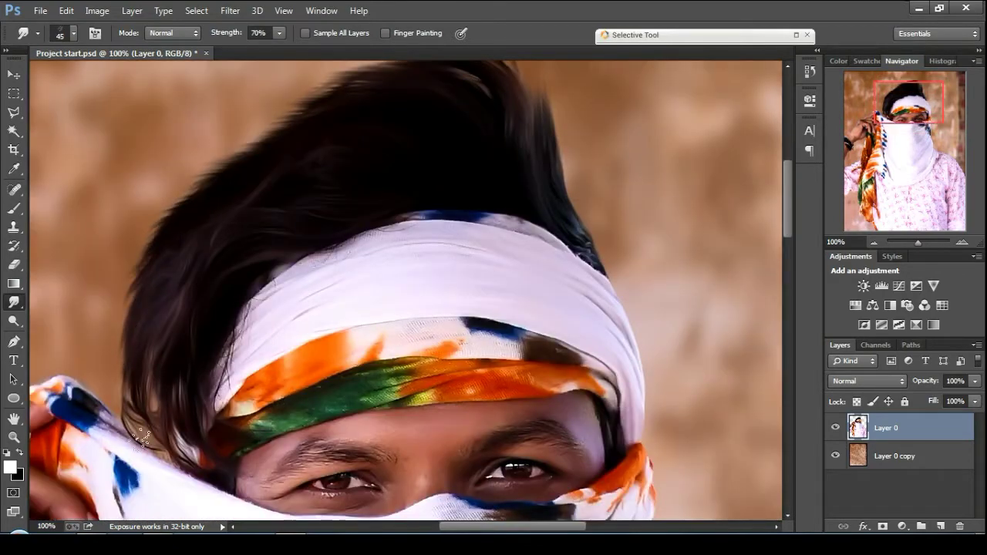
{"action": "scroll", "coordinate": [254, 316], "scroll_direction": "up", "scroll_amount": 2}
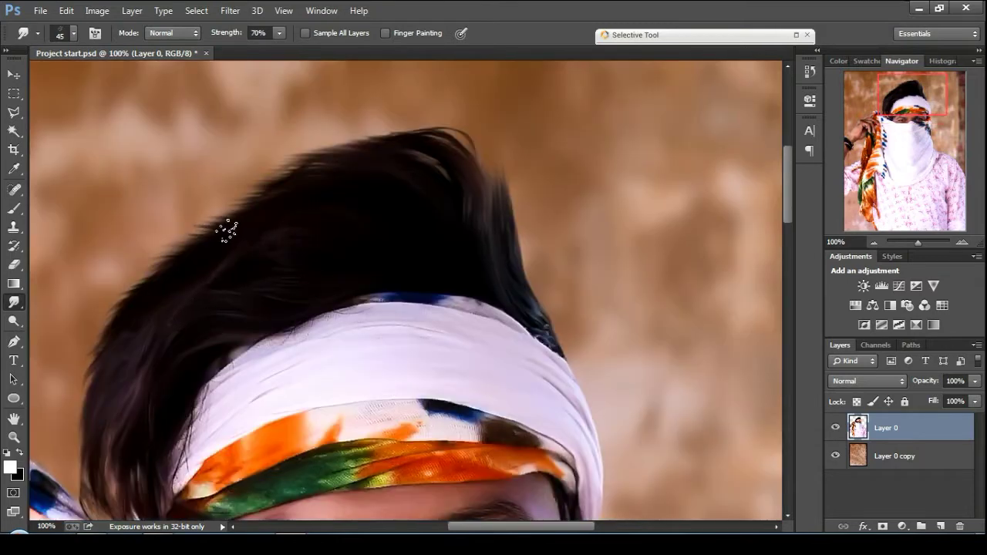
Step: Step back one smudge stroke, rework the left hair outline and crown with the 45 px brush, and check the whole portrait
{"action": "left_click", "coordinate": [67, 12]}
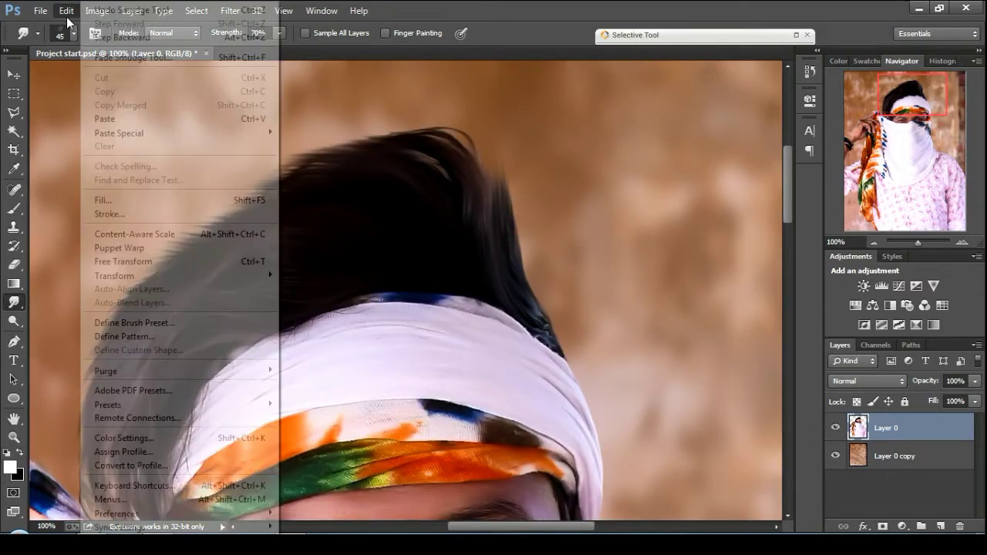
{"action": "left_click", "coordinate": [119, 37]}
{"action": "mouse_move", "coordinate": [235, 223]}
{"action": "left_mouse_down"}
{"action": "mouse_move", "coordinate": [185, 214]}
{"action": "mouse_move", "coordinate": [171, 245]}
{"action": "left_mouse_up"}
{"action": "left_click_drag", "start_coordinate": [150, 312], "coordinate": [102, 339]}
{"action": "key", "text": "ctrl+minus"}
{"action": "key", "text": "ctrl+minus"}
{"action": "left_click_drag", "start_coordinate": [405, 257], "coordinate": [285, 307]}
{"action": "key", "text": "ctrl+plus"}
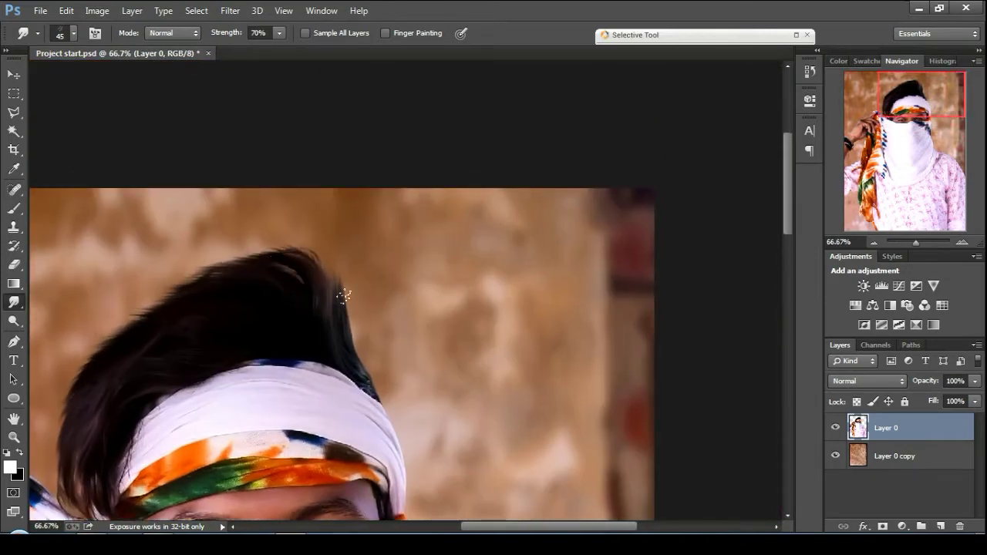
{"action": "key", "text": "ctrl+minus"}
{"action": "key", "text": "ctrl+minus"}
{"action": "key", "text": "ctrl+minus"}
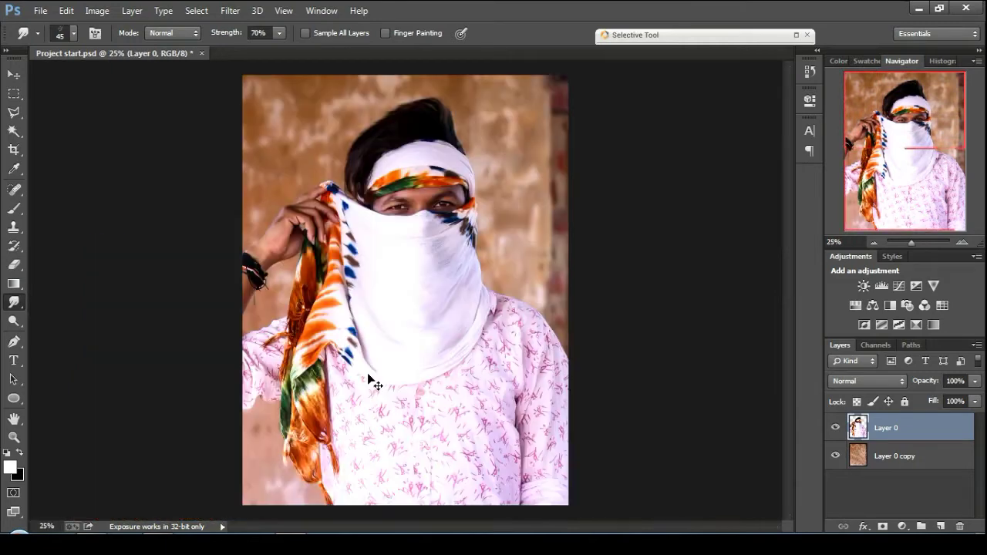
Step: Select Layer 0 copy, expand the Nik Selective Tool window and launch Color Efex Pro 4
{"action": "left_click", "coordinate": [900, 459]}
{"action": "mouse_move", "coordinate": [815, 69]}
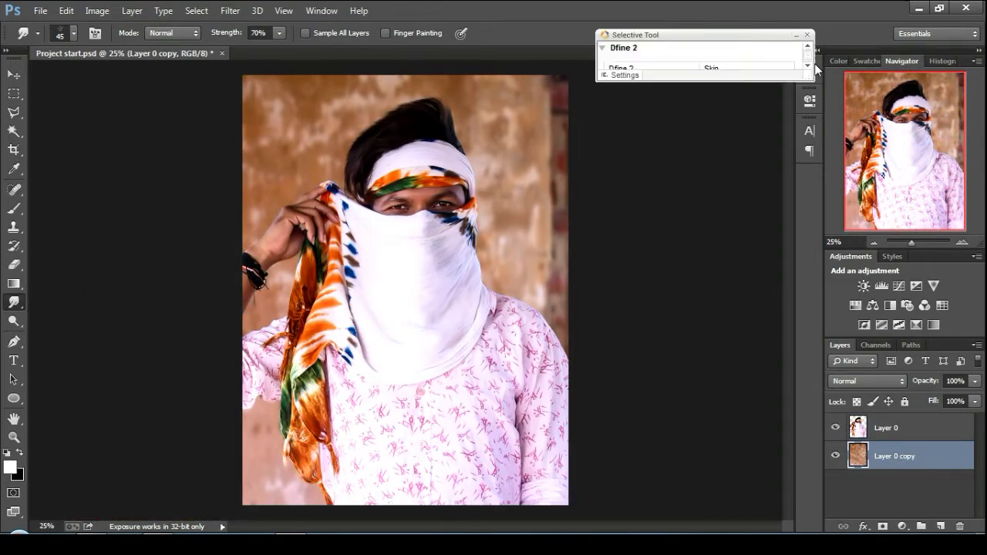
{"action": "left_click_drag", "start_coordinate": [809, 78], "coordinate": [855, 227]}
{"action": "left_click_drag", "start_coordinate": [853, 59], "coordinate": [852, 126]}
{"action": "left_click", "coordinate": [622, 182]}
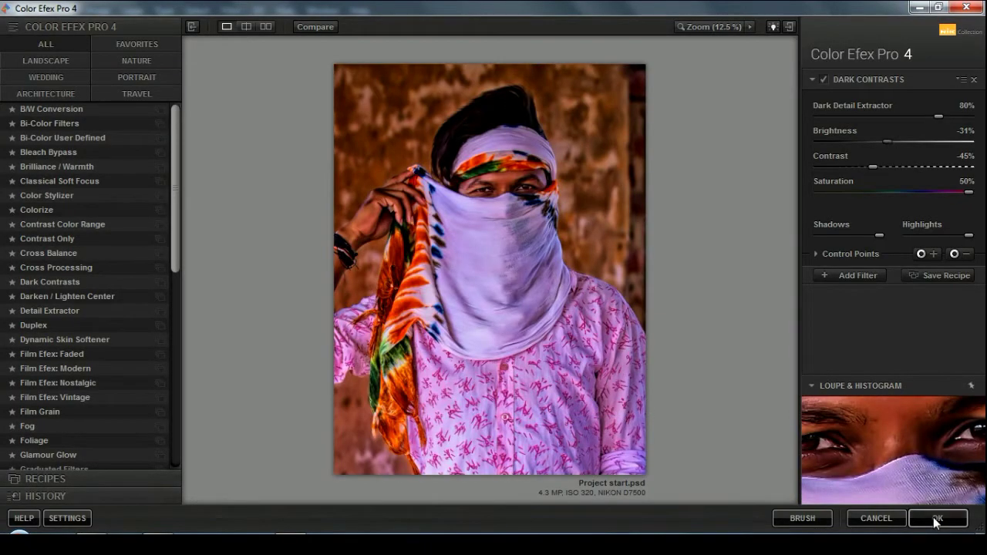
Step: Try the Contrast Color Range filter, then apply Dark Contrasts with saturation 50% instead and collapse the Selective Tool
{"action": "left_click", "coordinate": [78, 224]}
{"action": "left_click", "coordinate": [826, 116]}
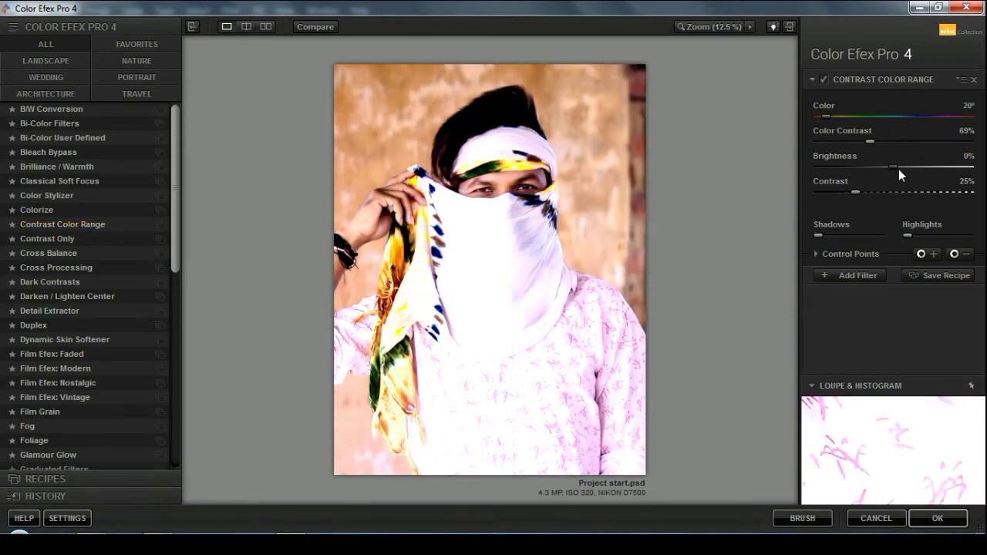
{"action": "left_click", "coordinate": [73, 282]}
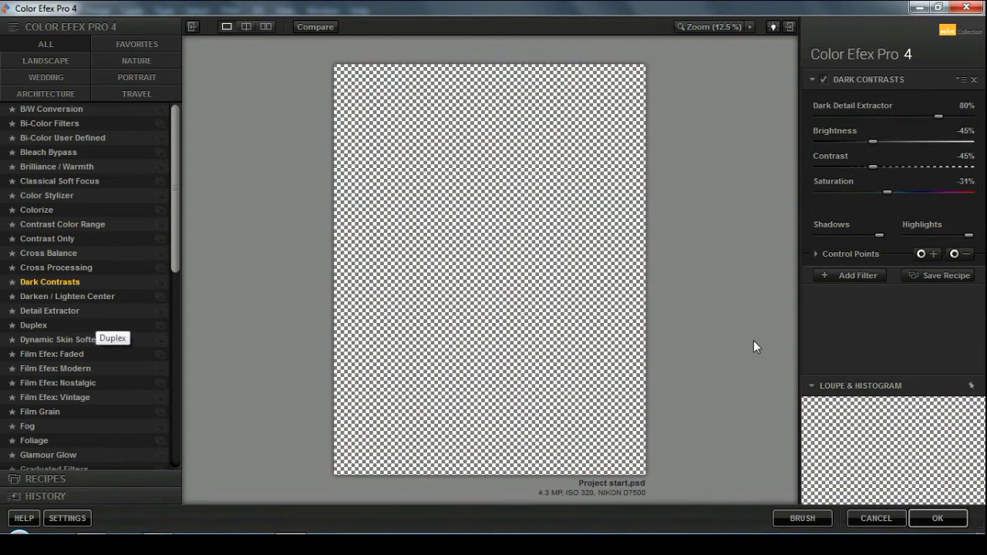
{"action": "left_click_drag", "start_coordinate": [939, 192], "coordinate": [971, 193]}
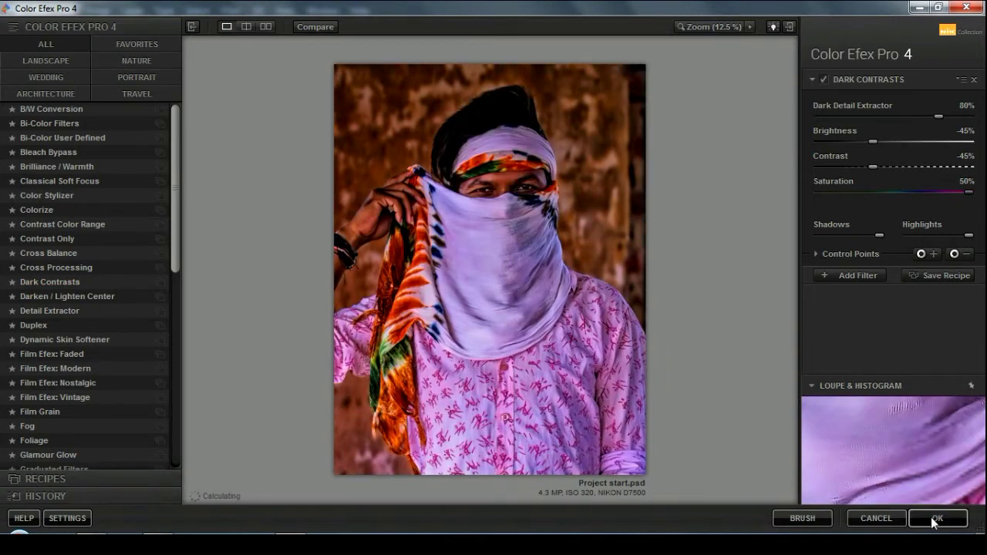
{"action": "left_click", "coordinate": [938, 518]}
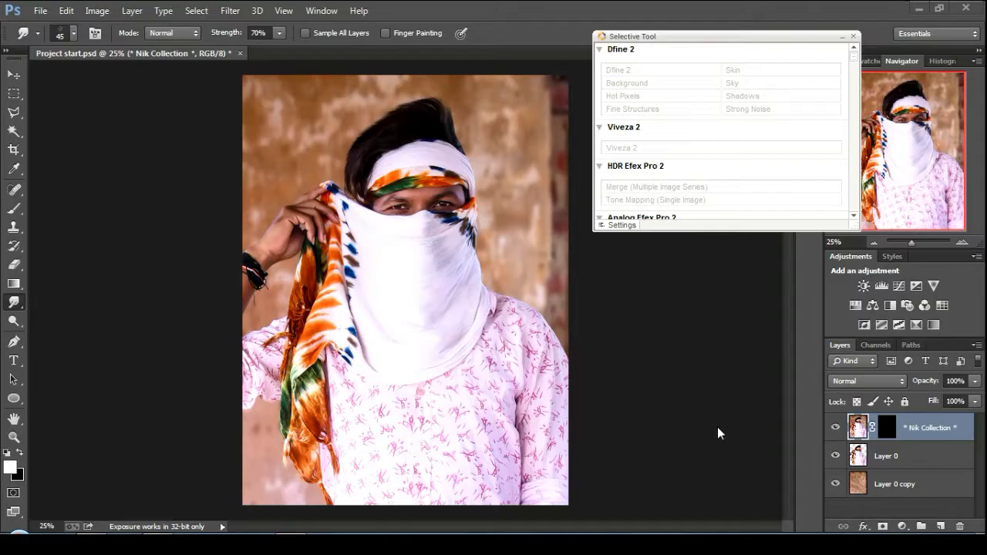
{"action": "left_click", "coordinate": [853, 34]}
Step: Duplicate the Dark Contrasts (CEP 4) layer
{"action": "scroll", "coordinate": [524, 375], "scroll_direction": "up", "scroll_amount": 3}
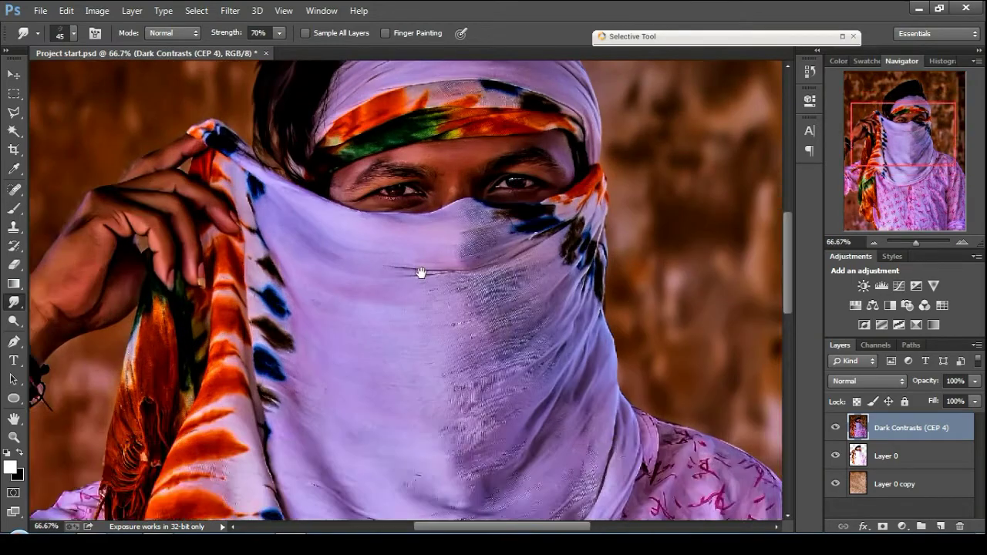
{"action": "left_click_drag", "start_coordinate": [420, 273], "coordinate": [339, 349]}
{"action": "key", "text": "l"}
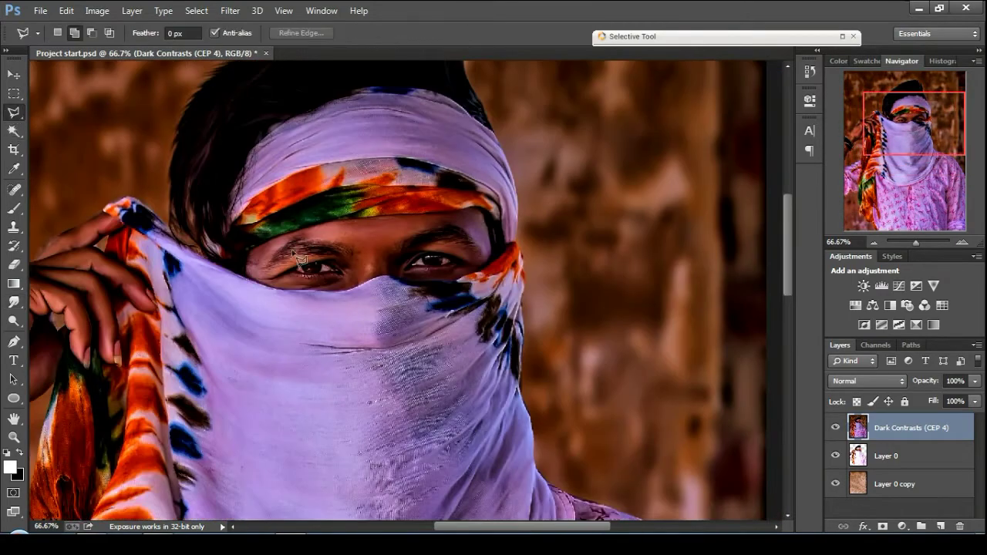
{"action": "left_click_drag", "start_coordinate": [940, 528], "coordinate": [939, 528]}
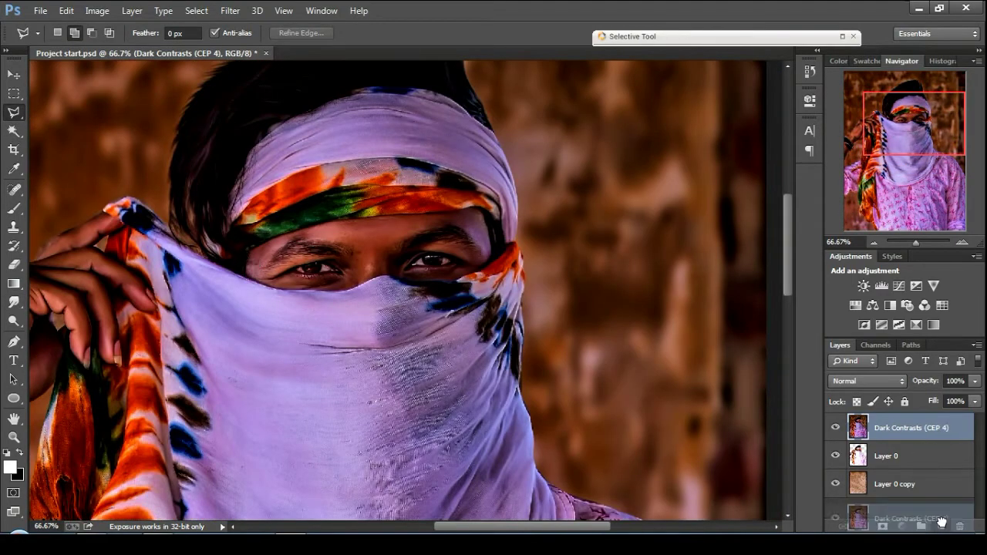
{"action": "scroll", "coordinate": [653, 229], "scroll_direction": "down", "scroll_amount": 1}
Step: Apply Selective Color to the Reds of the duplicated layer with Cyan +100% and Black -49%
{"action": "left_click", "coordinate": [99, 10]}
{"action": "mouse_move", "coordinate": [132, 44]}
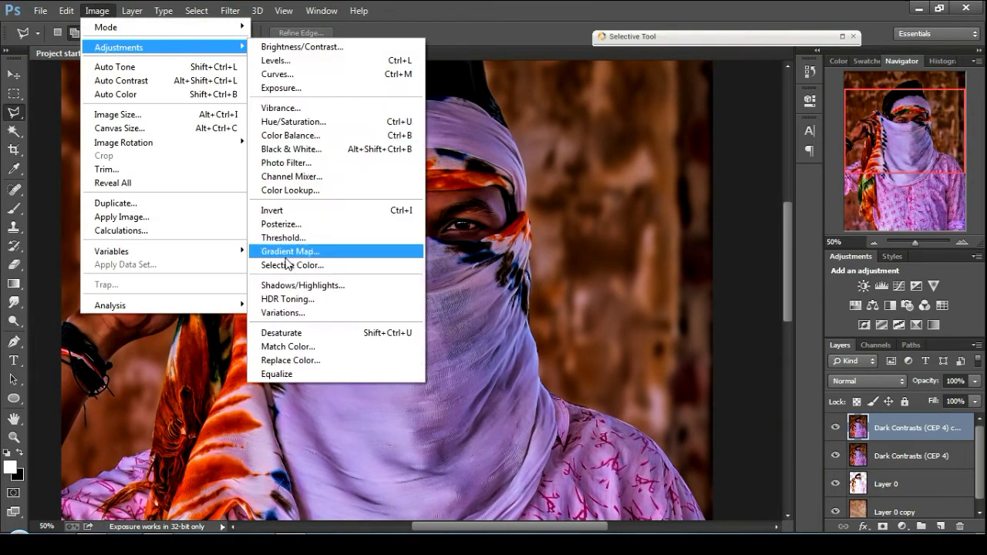
{"action": "left_click", "coordinate": [339, 265]}
{"action": "left_click_drag", "start_coordinate": [635, 244], "coordinate": [724, 250]}
{"action": "left_click_drag", "start_coordinate": [634, 335], "coordinate": [601, 337]}
{"action": "key", "text": "Return"}
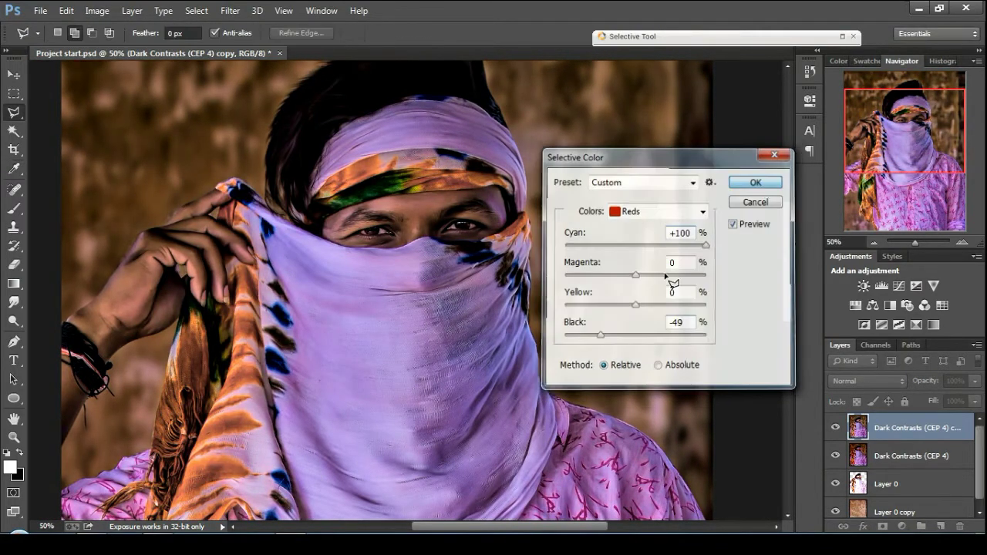
Step: Add a black layer mask to the colour-corrected copy and set up a white Brush at 60 px
{"action": "scroll", "coordinate": [662, 382], "scroll_direction": "down", "scroll_amount": 1}
{"action": "left_click", "coordinate": [883, 526], "text": "alt"}
{"action": "key", "text": "ctrl+plus"}
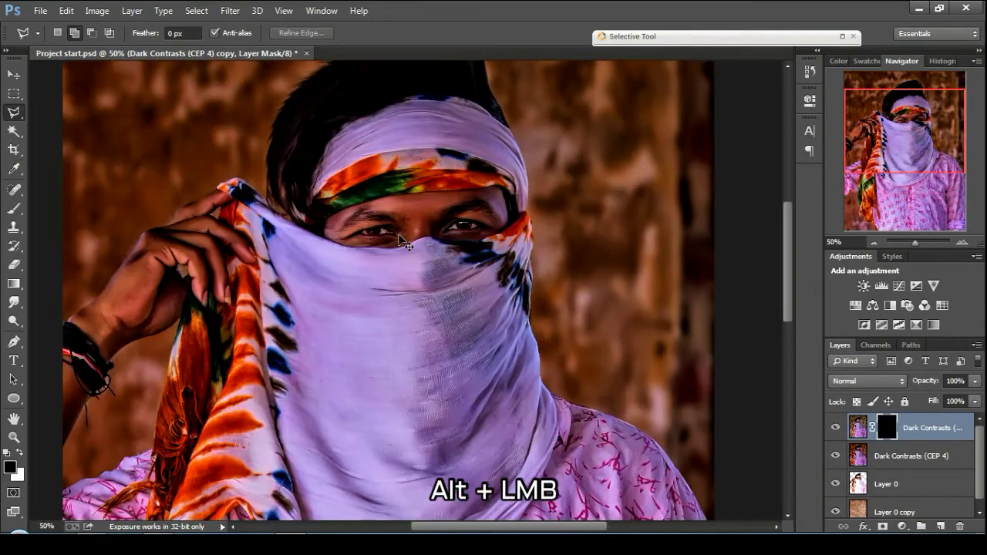
{"action": "left_click", "coordinate": [13, 209]}
{"action": "key", "text": "ctrl+plus"}
{"action": "key", "text": "ctrl+plus"}
{"action": "key", "text": "bracketleft"}
{"action": "key", "text": "bracketleft"}
{"action": "key", "text": "bracketleft"}
{"action": "key", "text": "bracketleft"}
{"action": "key", "text": "bracketleft"}
{"action": "key", "text": "bracketleft"}
{"action": "key", "text": "bracketleft"}
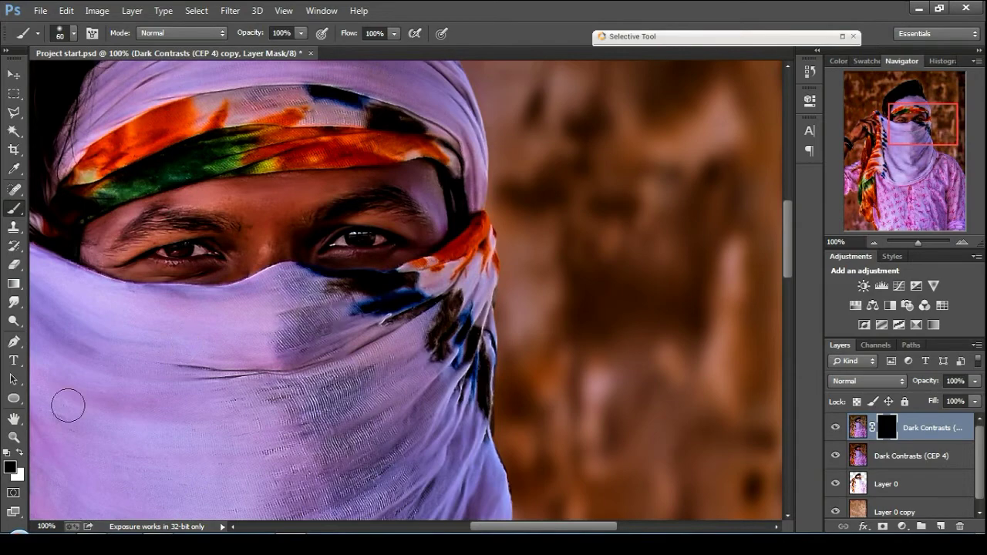
{"action": "key", "text": "x"}
Step: Paint white on the mask over the facial skin around the eyes, brows and nose with a 45 px brush
{"action": "mouse_move", "coordinate": [365, 194]}
{"action": "left_mouse_down"}
{"action": "mouse_move", "coordinate": [125, 204]}
{"action": "mouse_move", "coordinate": [132, 228]}
{"action": "mouse_move", "coordinate": [88, 248]}
{"action": "mouse_move", "coordinate": [160, 259]}
{"action": "mouse_move", "coordinate": [236, 253]}
{"action": "mouse_move", "coordinate": [242, 241]}
{"action": "mouse_move", "coordinate": [344, 251]}
{"action": "mouse_move", "coordinate": [413, 226]}
{"action": "left_mouse_up"}
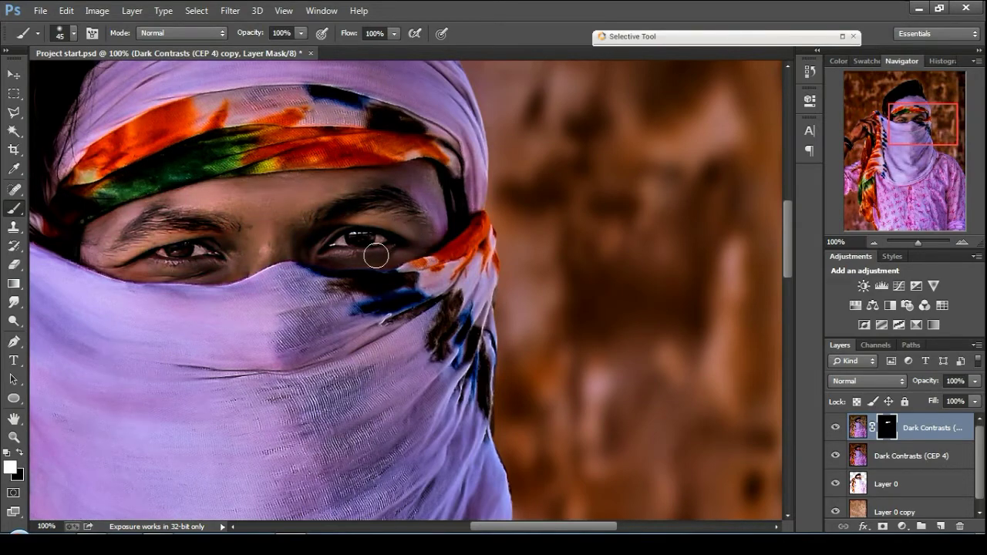
{"action": "left_click_drag", "start_coordinate": [207, 256], "coordinate": [623, 204]}
{"action": "left_click_drag", "start_coordinate": [247, 203], "coordinate": [305, 220]}
{"action": "mouse_move", "coordinate": [325, 220]}
{"action": "left_mouse_down"}
{"action": "mouse_move", "coordinate": [297, 190]}
{"action": "mouse_move", "coordinate": [198, 237]}
{"action": "mouse_move", "coordinate": [156, 300]}
{"action": "left_mouse_up"}
{"action": "left_click_drag", "start_coordinate": [153, 311], "coordinate": [172, 259]}
{"action": "mouse_move", "coordinate": [219, 264]}
{"action": "left_mouse_down"}
{"action": "mouse_move", "coordinate": [253, 199]}
{"action": "mouse_move", "coordinate": [189, 267]}
{"action": "left_mouse_up"}
Step: Load Layer 0's outline as a selection and paint the mask white over the back of the hand at 70 px
{"action": "left_click", "coordinate": [859, 485], "text": "ctrl"}
{"action": "scroll", "coordinate": [262, 238], "scroll_direction": "up", "scroll_amount": 2}
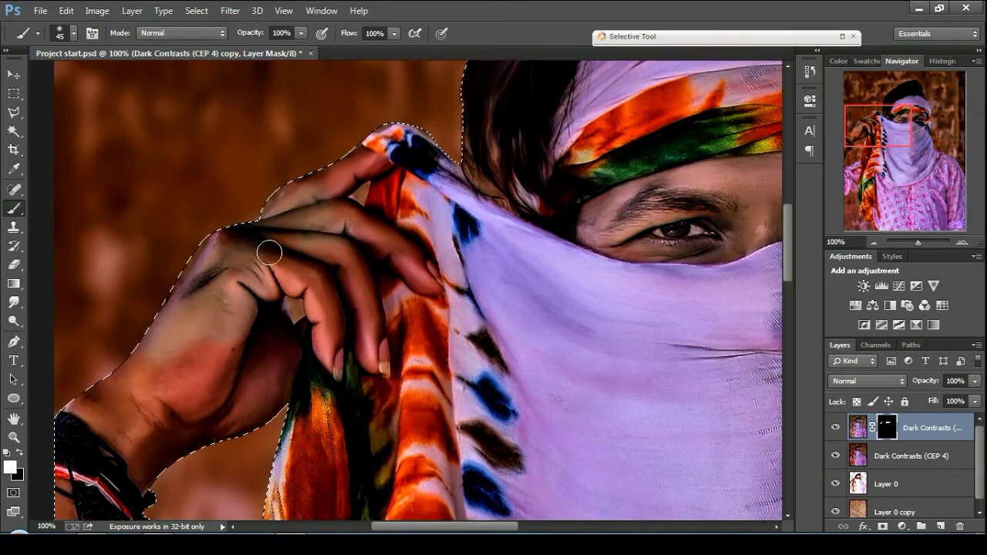
{"action": "key", "text": "]"}
{"action": "key", "text": "]"}
{"action": "key", "text": "]"}
{"action": "mouse_move", "coordinate": [185, 372]}
{"action": "left_mouse_down"}
{"action": "mouse_move", "coordinate": [210, 357]}
{"action": "mouse_move", "coordinate": [236, 263]}
{"action": "left_mouse_up"}
{"action": "mouse_move", "coordinate": [229, 279]}
{"action": "left_mouse_down"}
{"action": "mouse_move", "coordinate": [198, 331]}
{"action": "mouse_move", "coordinate": [134, 302]}
{"action": "mouse_move", "coordinate": [161, 367]}
{"action": "mouse_move", "coordinate": [237, 336]}
{"action": "mouse_move", "coordinate": [275, 251]}
{"action": "left_mouse_up"}
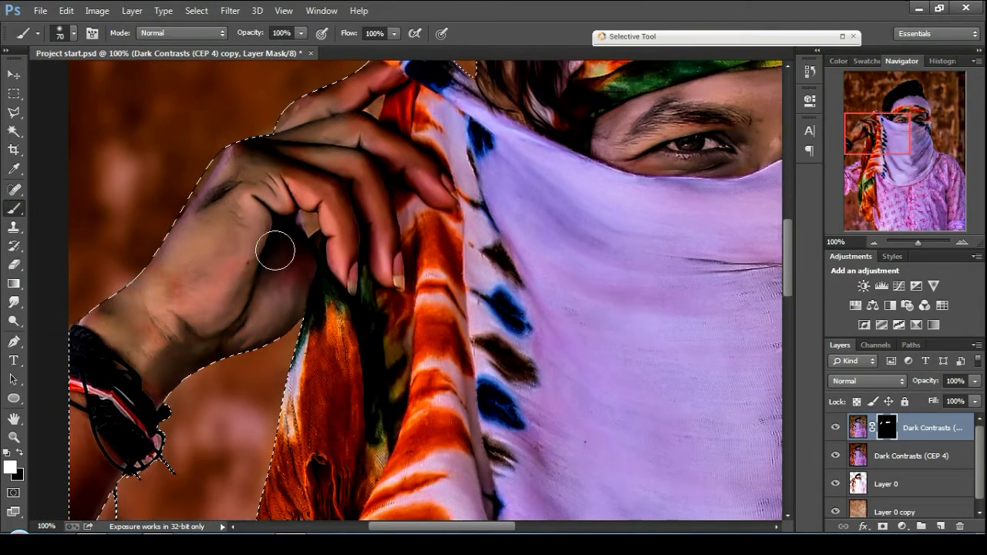
Step: Reveal the corrected colour on the fingers, wrist and forearm, reducing the mask brush to 40 px, and deselect
{"action": "scroll", "coordinate": [339, 204], "scroll_direction": "up", "scroll_amount": 3}
{"action": "key", "text": "bracketleft"}
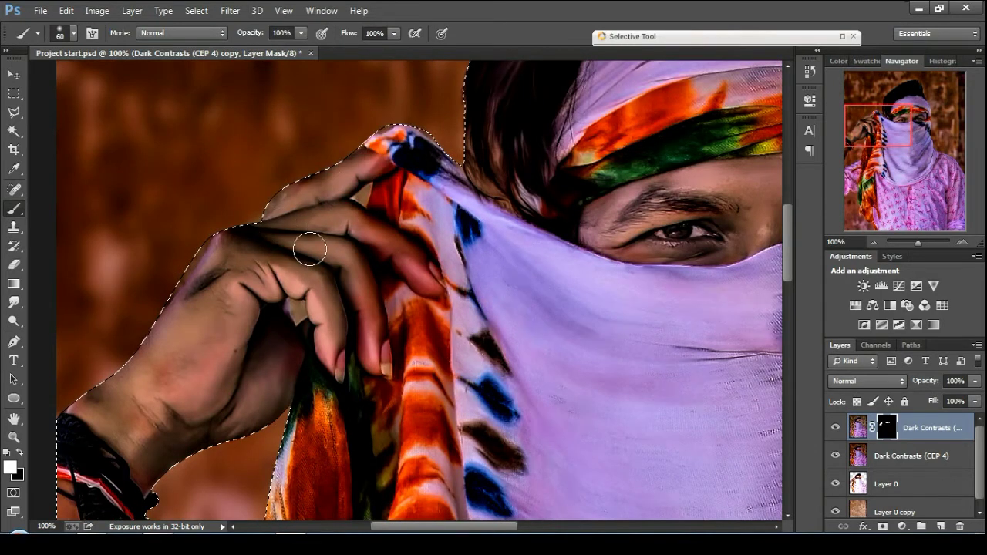
{"action": "key", "text": "bracketleft"}
{"action": "key", "text": "bracketleft"}
{"action": "scroll", "coordinate": [286, 212], "scroll_direction": "down", "scroll_amount": 5}
{"action": "scroll", "coordinate": [286, 212], "scroll_direction": "left", "scroll_amount": 4}
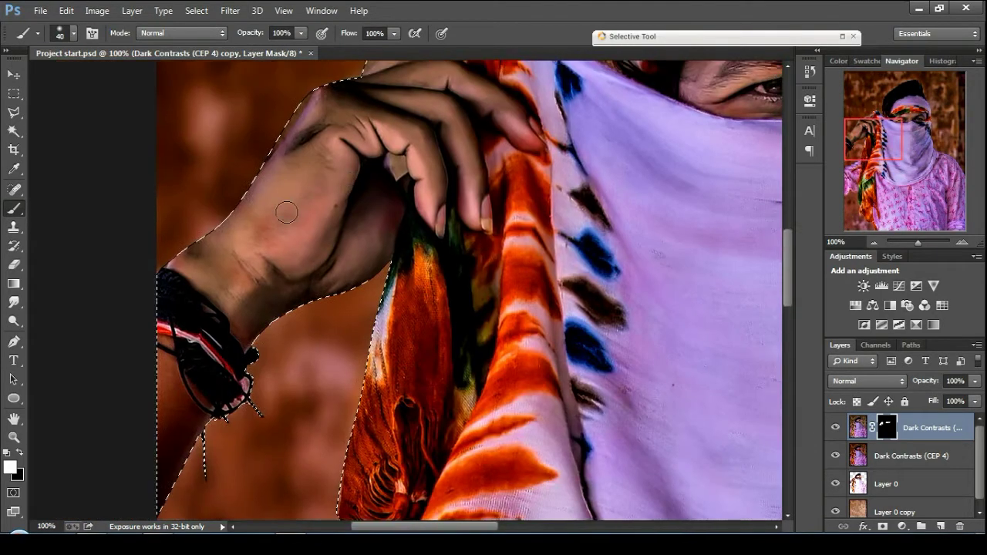
{"action": "left_click_drag", "start_coordinate": [250, 254], "coordinate": [287, 156]}
{"action": "mouse_move", "coordinate": [202, 267]}
{"action": "left_mouse_down"}
{"action": "mouse_move", "coordinate": [227, 315]}
{"action": "mouse_move", "coordinate": [204, 364]}
{"action": "mouse_move", "coordinate": [205, 390]}
{"action": "left_mouse_up"}
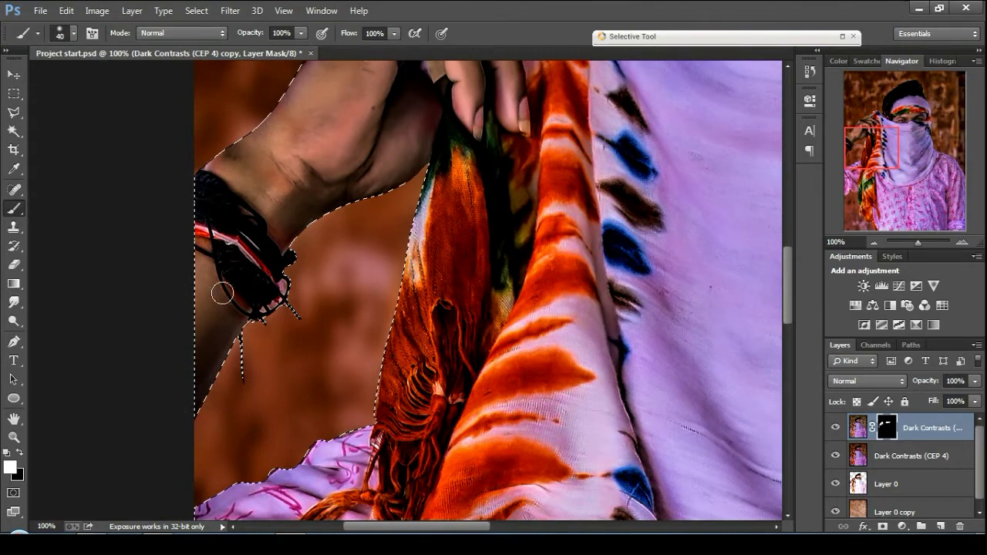
{"action": "key", "text": "ctrl+minus"}
{"action": "key", "text": "ctrl+minus"}
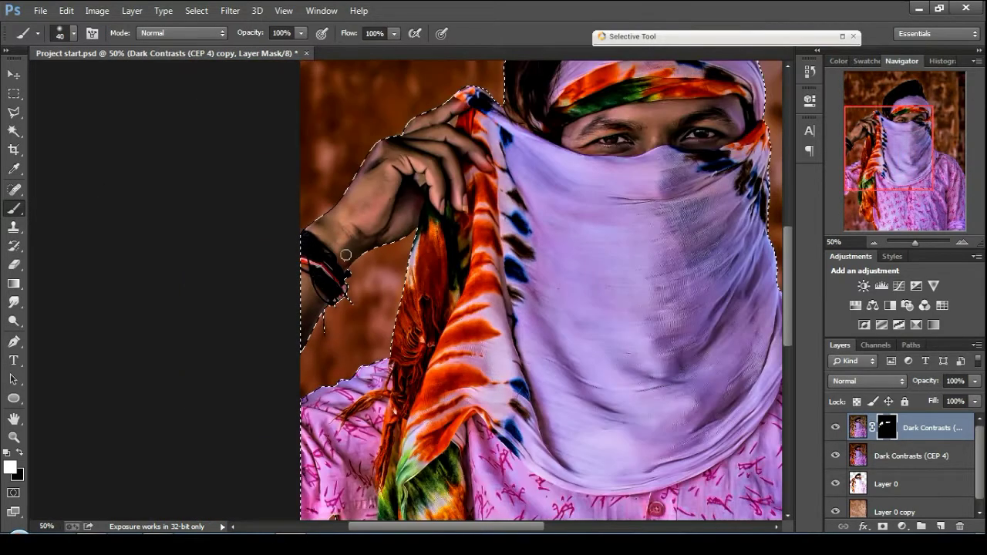
{"action": "key", "text": "ctrl+minus"}
{"action": "key", "text": "ctrl+minus"}
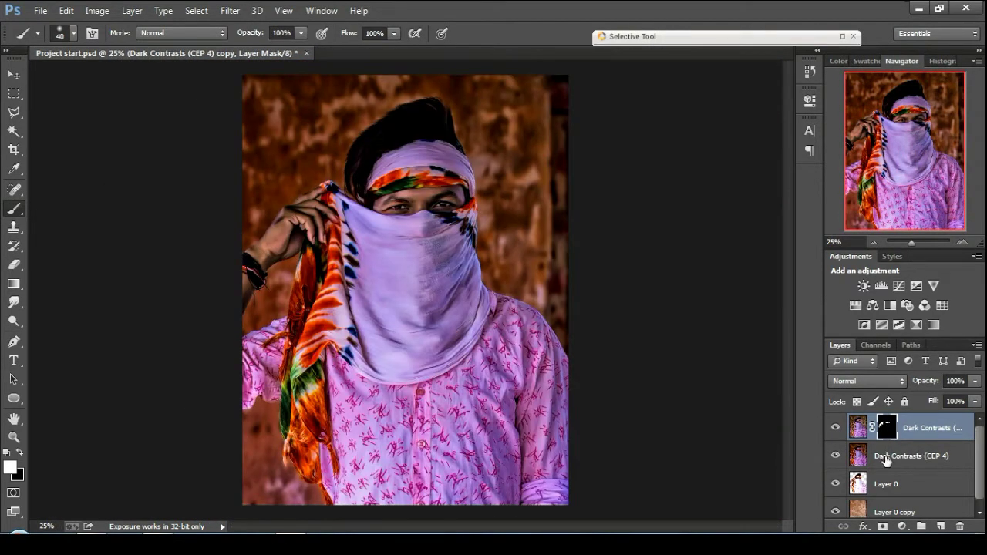
Step: Duplicate the original Dark Contrasts (CEP 4) layer beneath the masked copy
{"action": "left_click_drag", "start_coordinate": [885, 461], "coordinate": [940, 526]}
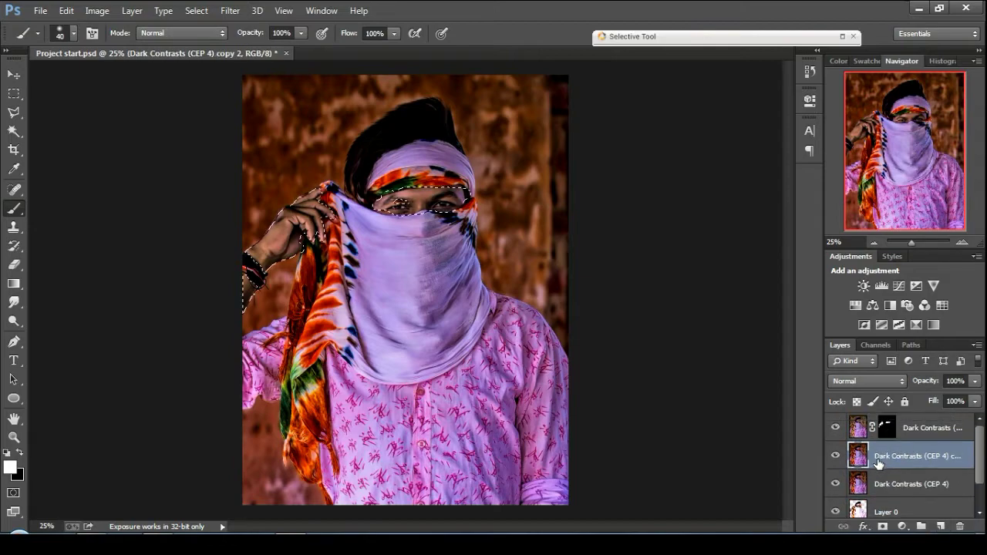
{"action": "key", "text": "ctrl+plus"}
{"action": "key", "text": "ctrl+plus"}
{"action": "key", "text": "ctrl+plus"}
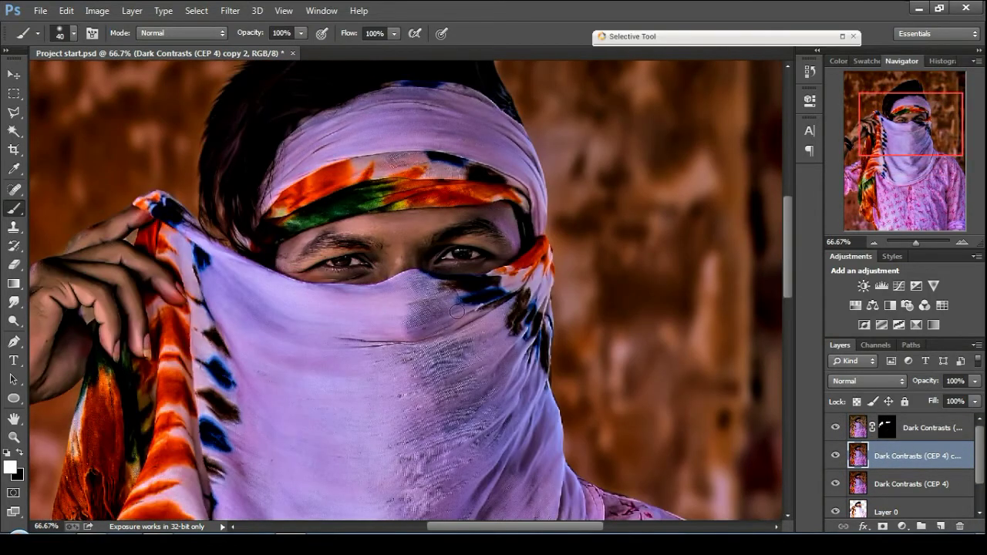
Step: Cut the mask-selected face and hand skin from Dark Contrasts (CEP 4) copy 2 onto its own layer, and hide the masked layer
{"action": "left_click", "coordinate": [885, 432]}
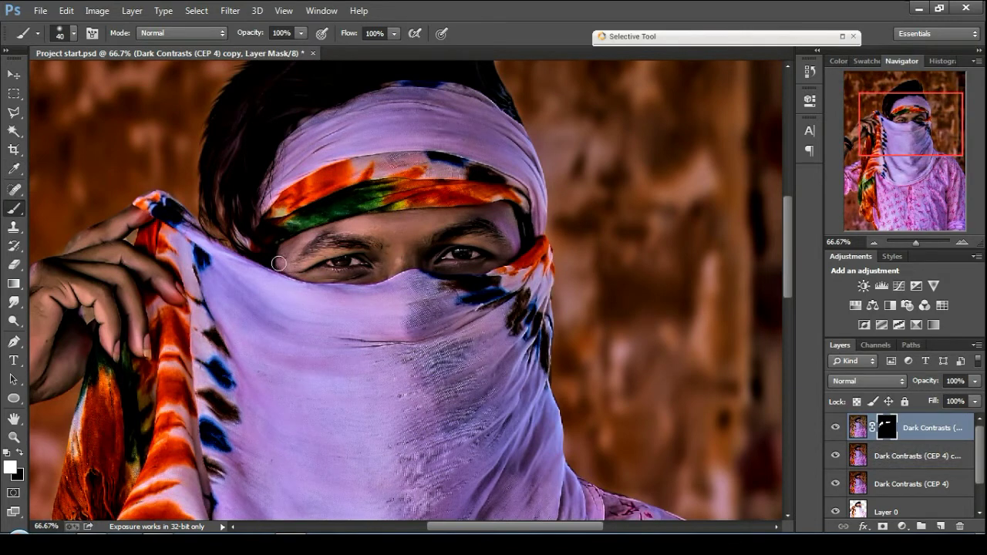
{"action": "left_click", "coordinate": [880, 460]}
{"action": "key", "text": "m"}
{"action": "right_click", "coordinate": [408, 222]}
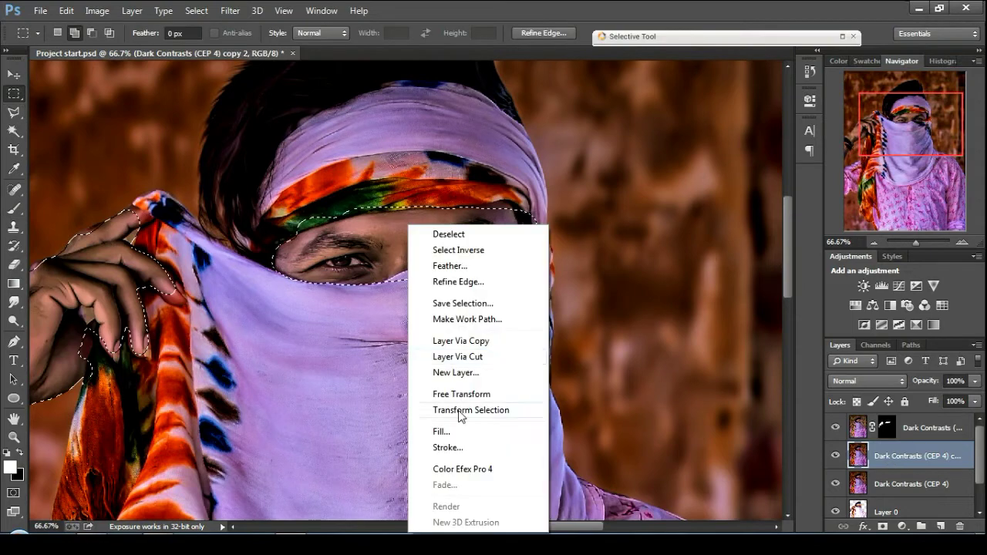
{"action": "left_click", "coordinate": [455, 354]}
{"action": "key", "text": "ctrl+minus"}
{"action": "key", "text": "ctrl+minus"}
{"action": "left_click", "coordinate": [835, 427]}
{"action": "key", "text": "ctrl+minus"}
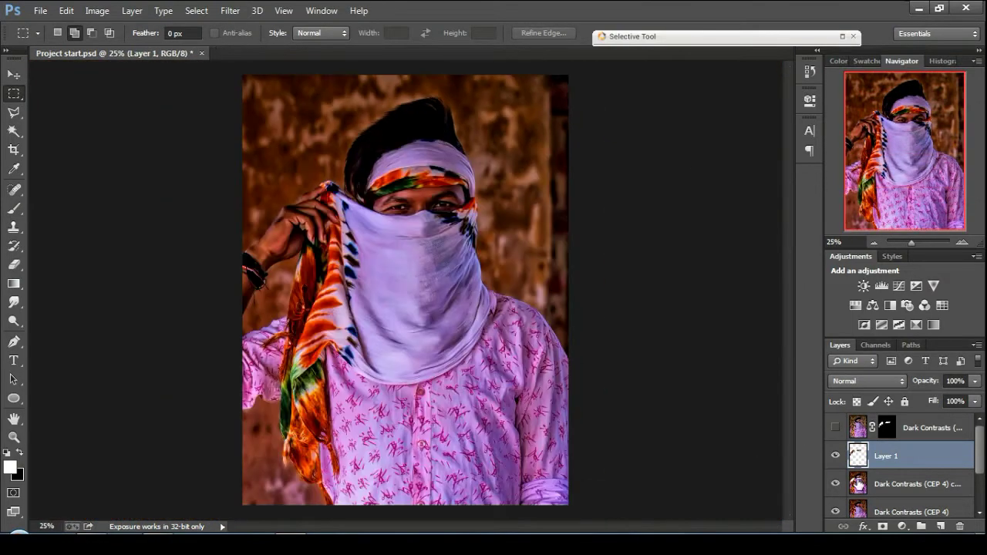
Step: Duplicate the masked skin layer, leaving one copy visible above Dark Contrasts (CEP 4) copy and the other hidden
{"action": "left_click", "coordinate": [230, 10]}
{"action": "left_click", "coordinate": [667, 223]}
{"action": "left_click_drag", "start_coordinate": [910, 430], "coordinate": [941, 526]}
{"action": "left_click", "coordinate": [908, 506]}
{"action": "left_click", "coordinate": [908, 506], "text": "ctrl"}
{"action": "left_click", "coordinate": [836, 477]}
{"action": "scroll", "coordinate": [871, 453], "scroll_direction": "down", "scroll_amount": 2}
{"action": "scroll", "coordinate": [894, 447], "scroll_direction": "up", "scroll_amount": 1}
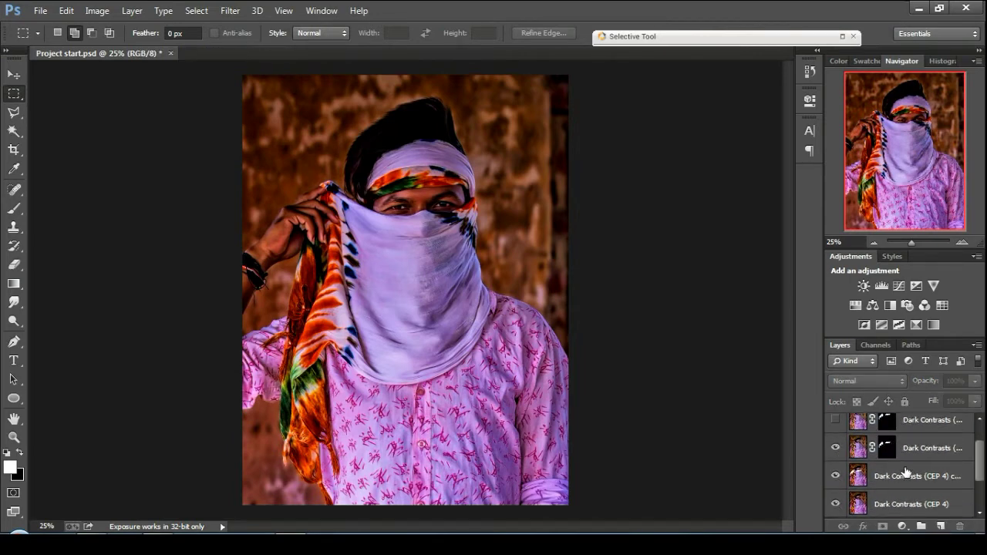
Step: Merge the visible masked skin layer with the Dark Contrasts (CEP 4) copy layer beneath it
{"action": "left_click", "coordinate": [911, 458]}
{"action": "left_click", "coordinate": [914, 475], "text": "ctrl"}
{"action": "right_click", "coordinate": [914, 475]}
{"action": "left_click", "coordinate": [721, 366]}
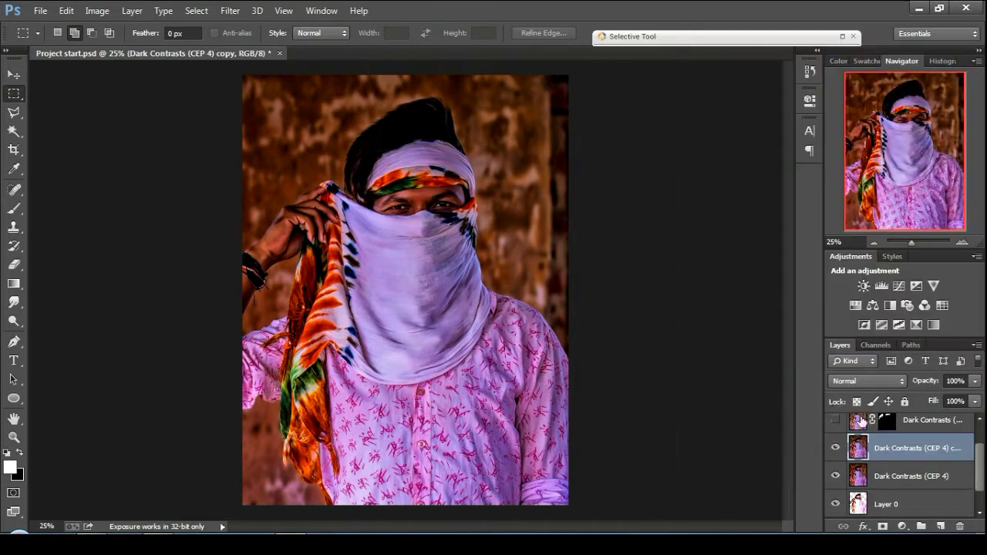
Step: Delete the earlier cut-out skin layer from the top of the layer stack
{"action": "scroll", "coordinate": [876, 432], "scroll_direction": "up", "scroll_amount": 1}
{"action": "right_click", "coordinate": [881, 430]}
{"action": "left_click", "coordinate": [628, 150]}
{"action": "left_click", "coordinate": [465, 206]}
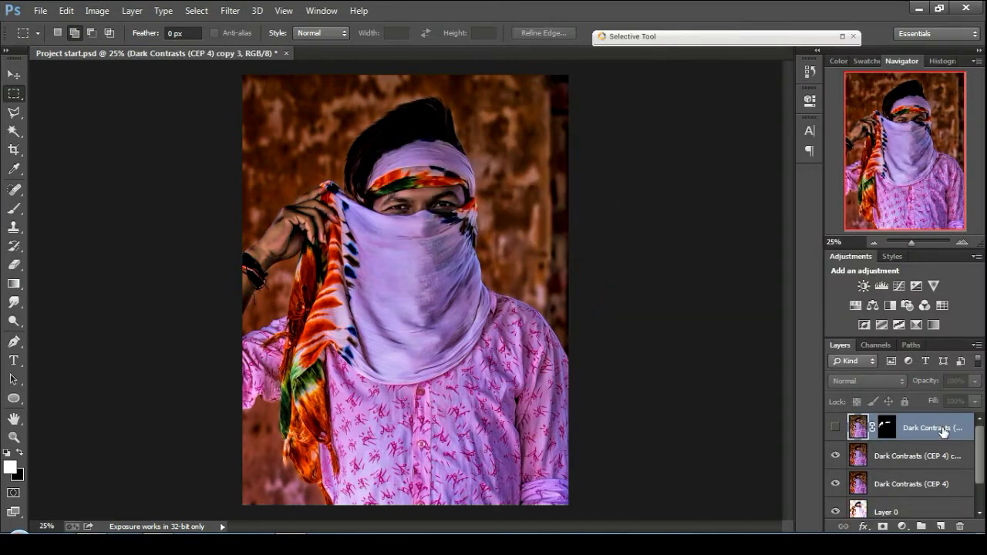
Step: Load the hidden layer's mask as a selection and cut the face and hand skin from Dark Contrasts (CEP 4) copy onto a new layer
{"action": "left_click", "coordinate": [887, 427], "text": "ctrl"}
{"action": "left_click", "coordinate": [913, 455]}
{"action": "right_click", "coordinate": [404, 215]}
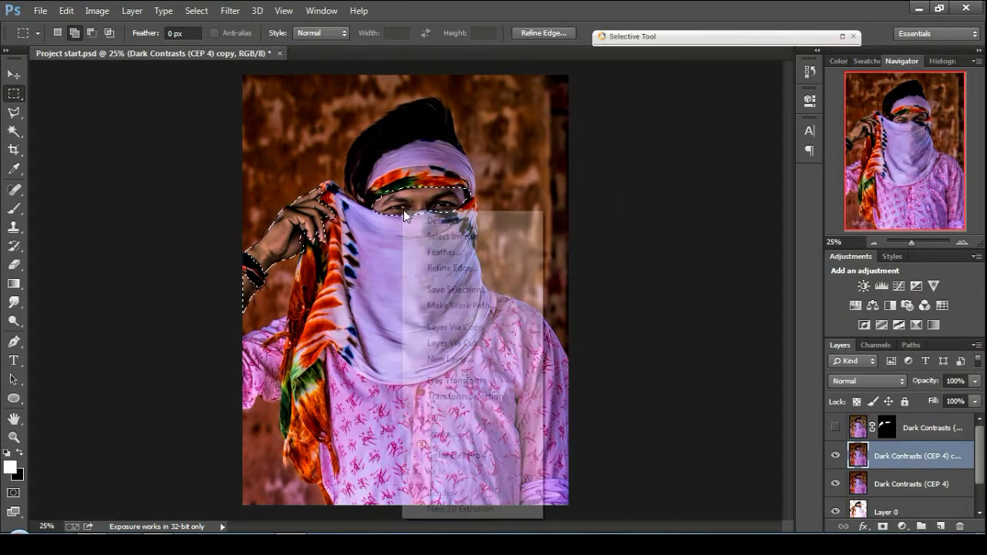
{"action": "left_click", "coordinate": [454, 343]}
Step: Open the cut-out skin in the Camera Raw filter, set Blacks to +100 and raise Shadows strongly
{"action": "left_click", "coordinate": [231, 10]}
{"action": "left_click", "coordinate": [266, 94]}
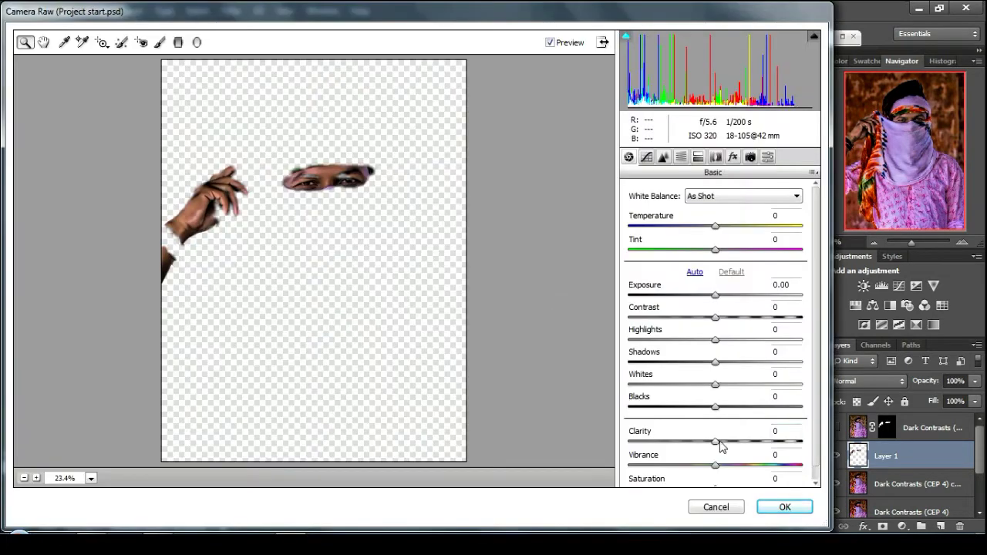
{"action": "left_click_drag", "start_coordinate": [715, 408], "coordinate": [822, 415]}
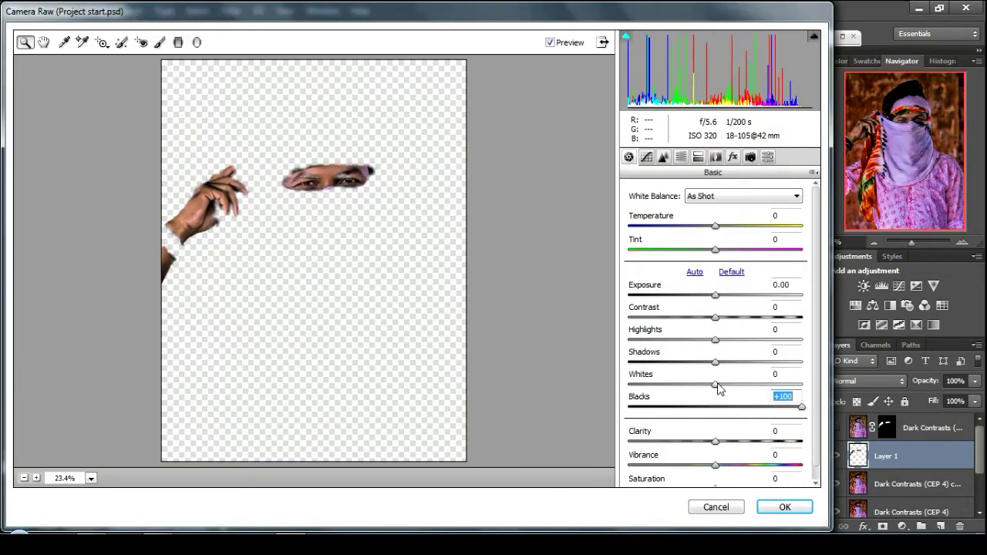
{"action": "left_click_drag", "start_coordinate": [718, 369], "coordinate": [791, 363]}
Step: Brighten the skin with HSL luminance of Oranges +64 and Reds +48, and apply the Camera Raw filter
{"action": "left_click", "coordinate": [680, 156]}
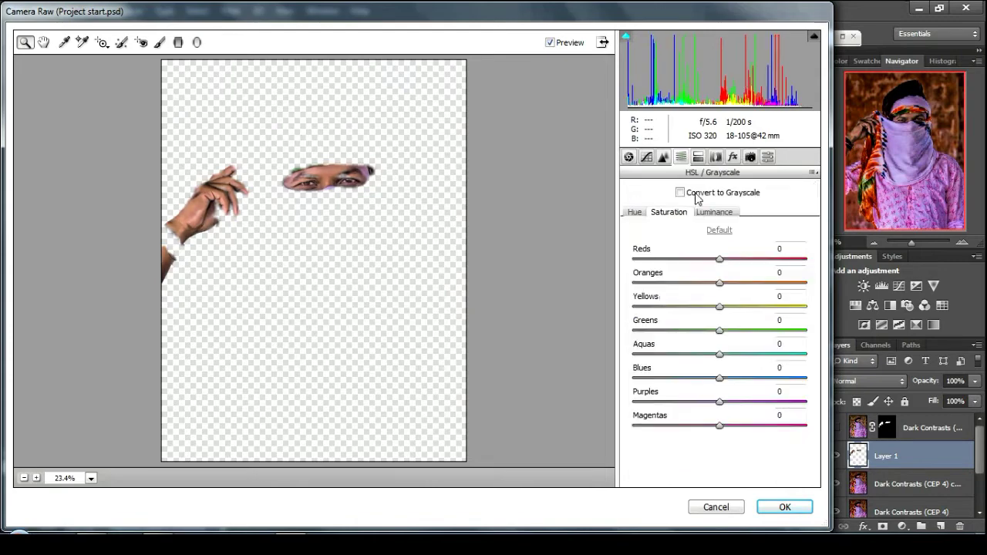
{"action": "left_click", "coordinate": [714, 212]}
{"action": "left_click_drag", "start_coordinate": [718, 283], "coordinate": [773, 282]}
{"action": "left_click_drag", "start_coordinate": [719, 258], "coordinate": [762, 259]}
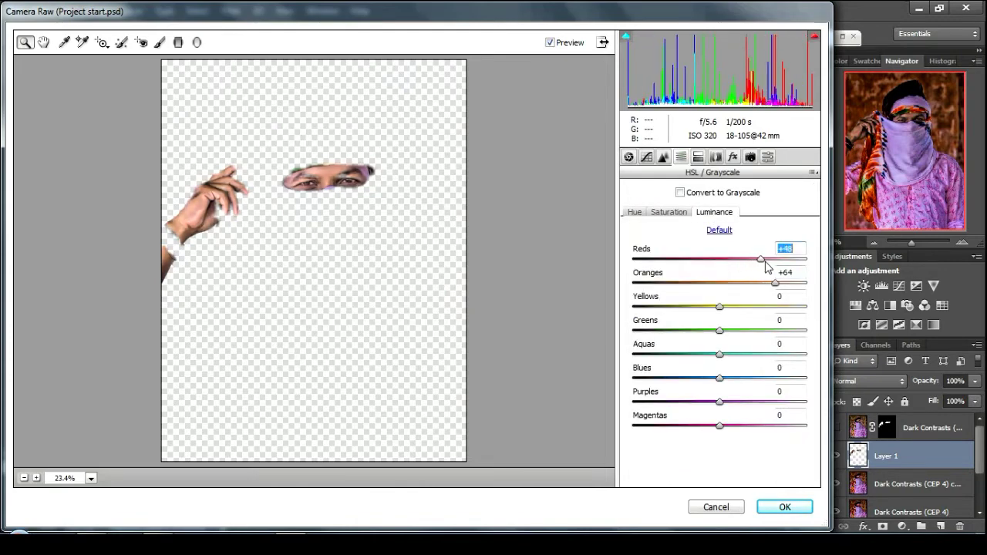
{"action": "left_click", "coordinate": [784, 507]}
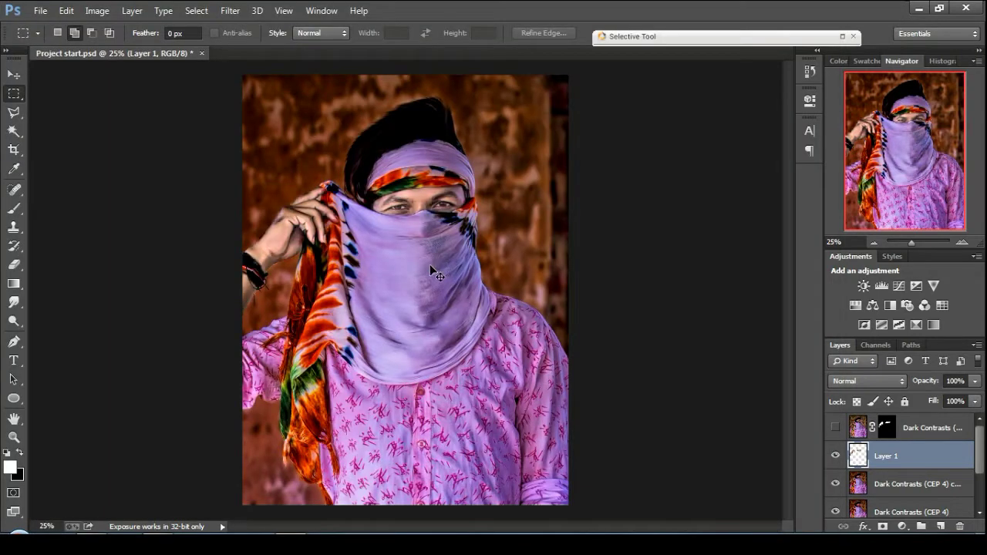
Step: Examine the edges and texture of the brightened skin on the hand, fingers and around the eyes up close
{"action": "key", "text": "ctrl+plus"}
{"action": "key", "text": "ctrl+plus"}
{"action": "left_click_drag", "start_coordinate": [271, 181], "coordinate": [337, 272]}
{"action": "key", "text": "ctrl+plus"}
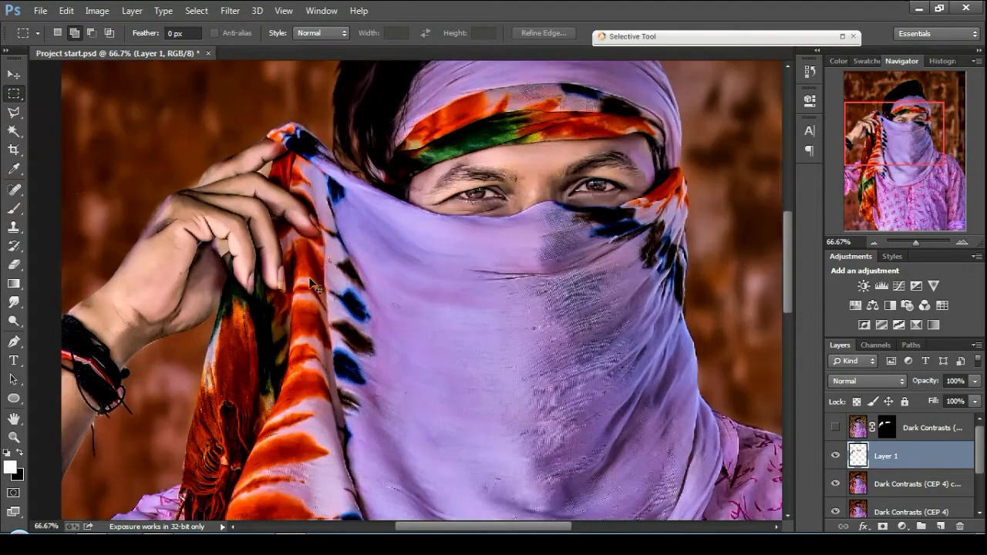
{"action": "left_click", "coordinate": [10, 234]}
{"action": "key", "text": "e"}
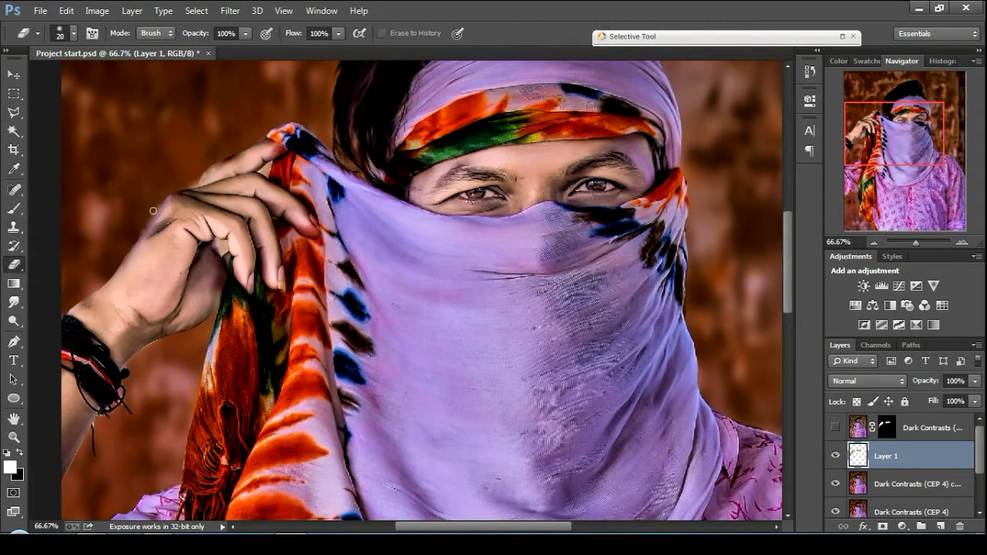
{"action": "key", "text": "ctrl+minus"}
{"action": "key", "text": "ctrl+minus"}
{"action": "left_click_drag", "start_coordinate": [389, 289], "coordinate": [315, 285]}
{"action": "key", "text": "ctrl+plus"}
{"action": "key", "text": "ctrl+plus"}
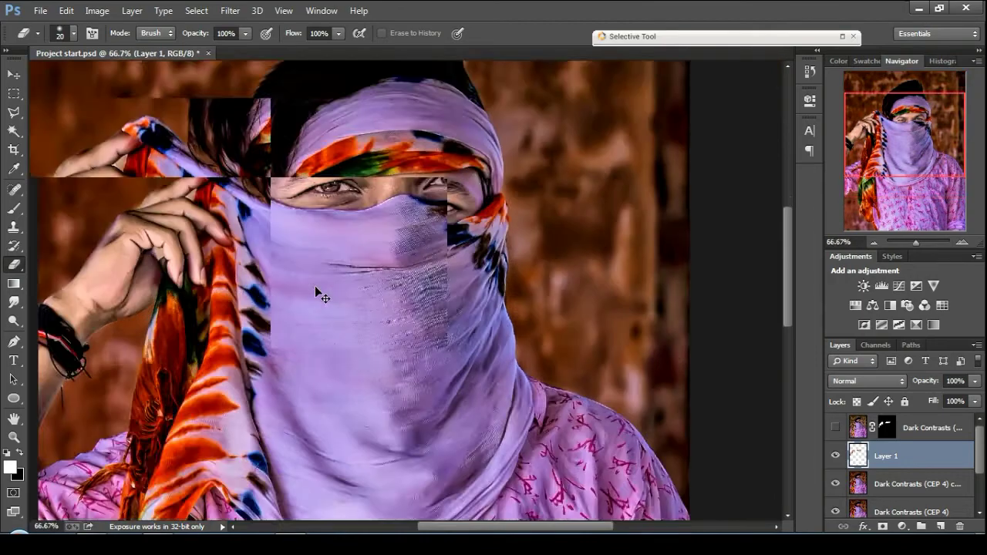
{"action": "key", "text": "ctrl+plus"}
{"action": "left_click_drag", "start_coordinate": [421, 251], "coordinate": [359, 375]}
{"action": "key", "text": "ctrl+minus"}
{"action": "key", "text": "ctrl+minus"}
Step: Set up the Smudge tool with a round brush preset, 14% strength and a 40 px brush size
{"action": "left_click", "coordinate": [14, 302]}
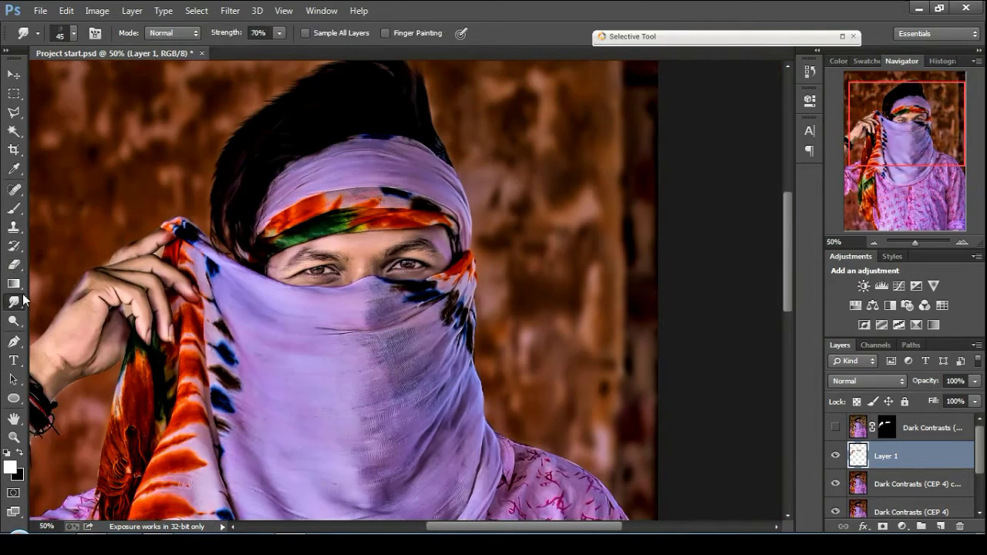
{"action": "key", "text": "ctrl+plus"}
{"action": "left_click_drag", "start_coordinate": [360, 210], "coordinate": [330, 262]}
{"action": "key", "text": "ctrl+plus"}
{"action": "left_click", "coordinate": [73, 33]}
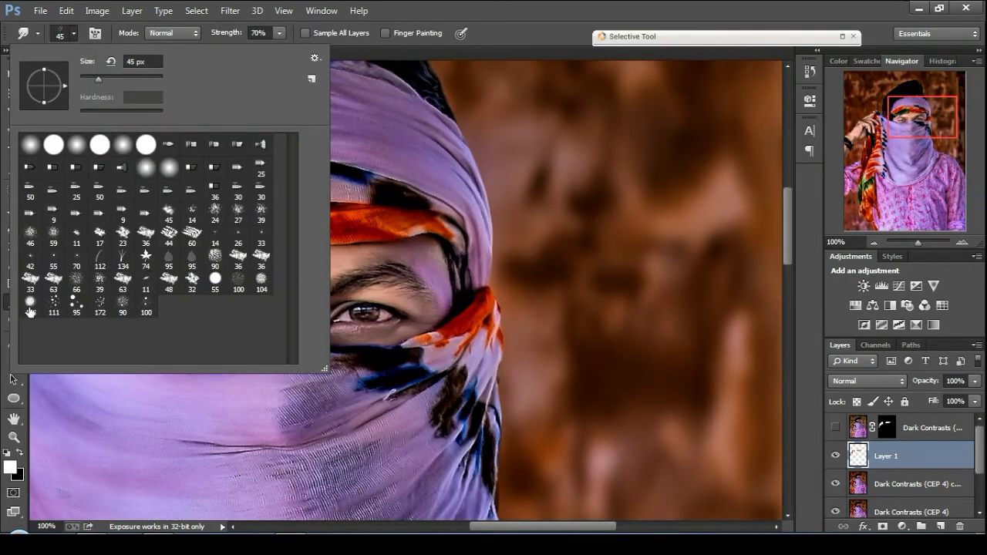
{"action": "left_click", "coordinate": [31, 306]}
{"action": "left_click", "coordinate": [455, 51]}
{"action": "left_click", "coordinate": [231, 36]}
{"action": "type", "text": "14"}
{"action": "key", "text": "Return"}
{"action": "key", "text": "bracketleft"}
{"action": "key", "text": "bracketleft"}
{"action": "key", "text": "bracketleft"}
{"action": "key", "text": "bracketleft"}
{"action": "key", "text": "bracketleft"}
{"action": "key", "text": "bracketleft"}
{"action": "key", "text": "bracketleft"}
{"action": "key", "text": "bracketleft"}
{"action": "key", "text": "bracketleft"}
{"action": "key", "text": "bracketleft"}
{"action": "key", "text": "bracketleft"}
{"action": "key", "text": "bracketleft"}
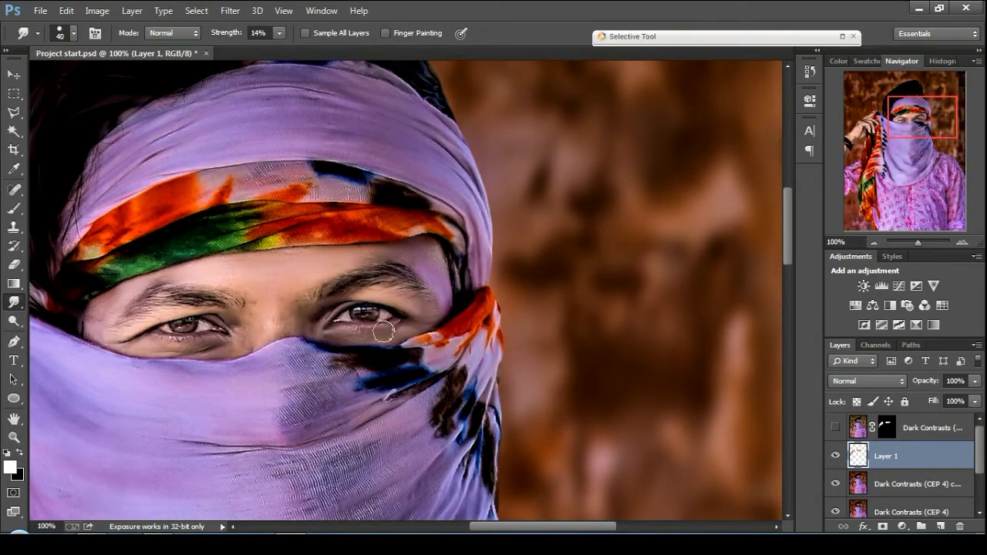
Step: Smooth the skin around the eyes and along the fingers, back of the hand and wrist with the Smudge tool
{"action": "scroll", "coordinate": [478, 253], "scroll_direction": "left", "scroll_amount": 5}
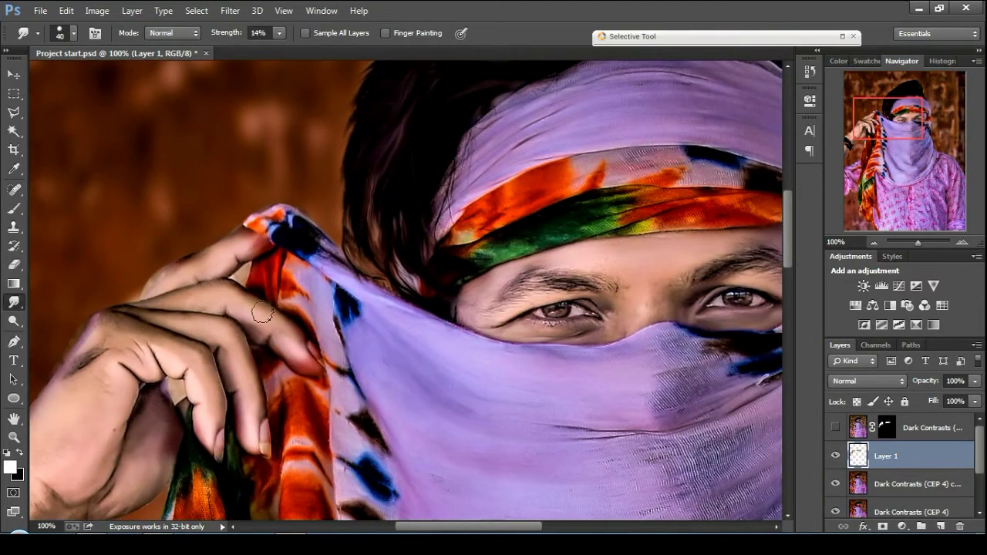
{"action": "scroll", "coordinate": [193, 231], "scroll_direction": "down", "scroll_amount": 1}
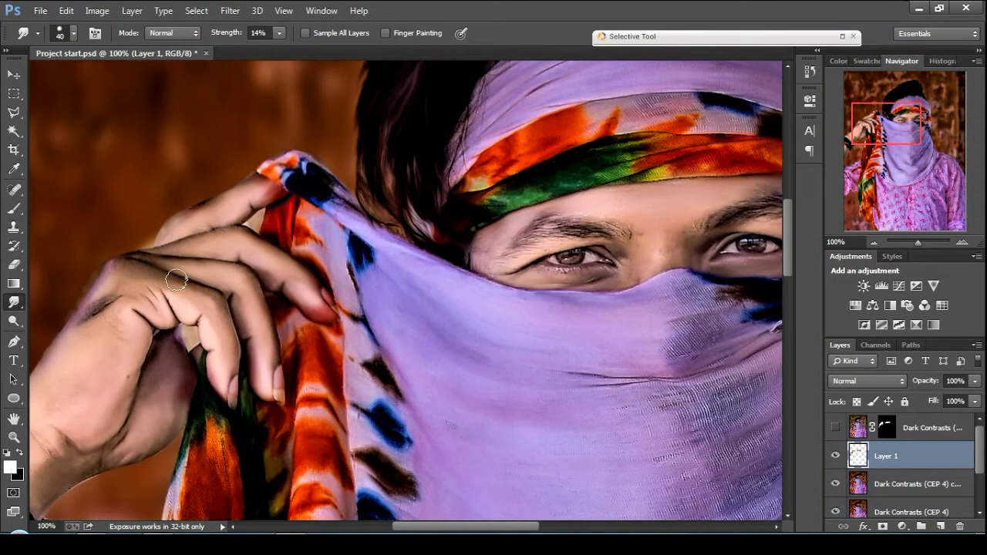
{"action": "scroll", "coordinate": [172, 253], "scroll_direction": "down", "scroll_amount": 1}
{"action": "scroll", "coordinate": [162, 255], "scroll_direction": "left", "scroll_amount": 1}
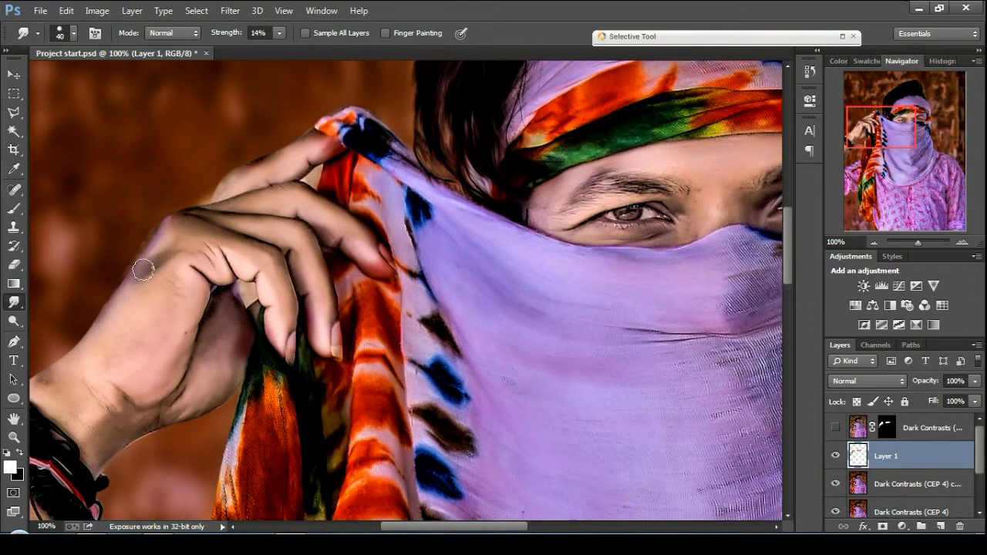
{"action": "scroll", "coordinate": [142, 269], "scroll_direction": "down", "scroll_amount": 2}
{"action": "scroll", "coordinate": [196, 259], "scroll_direction": "left", "scroll_amount": 2}
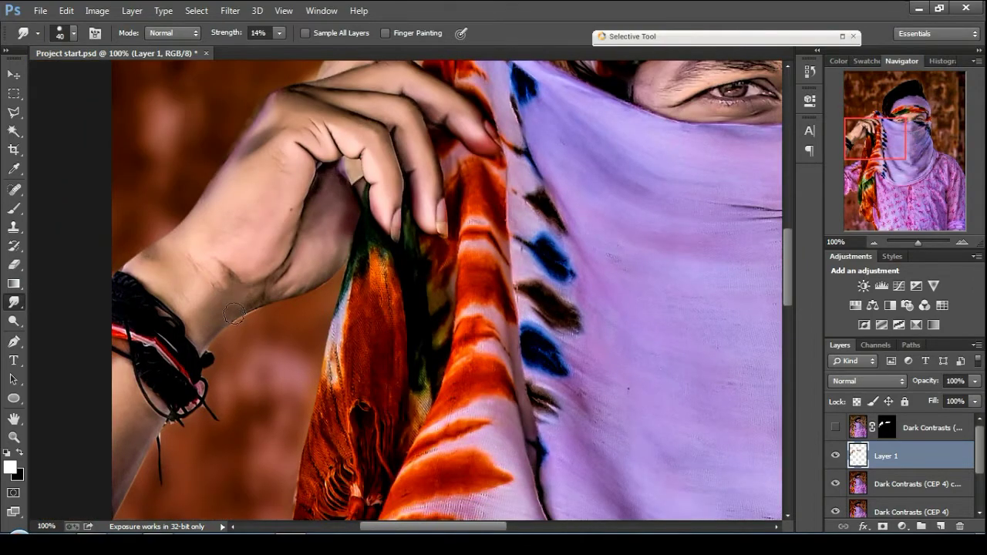
{"action": "scroll", "coordinate": [234, 314], "scroll_direction": "down", "scroll_amount": 1}
{"action": "scroll", "coordinate": [231, 277], "scroll_direction": "left", "scroll_amount": 1}
{"action": "key", "text": "ctrl+minus"}
{"action": "key", "text": "ctrl+minus"}
{"action": "key", "text": "ctrl+minus"}
{"action": "key", "text": "ctrl+minus"}
{"action": "key", "text": "ctrl+minus"}
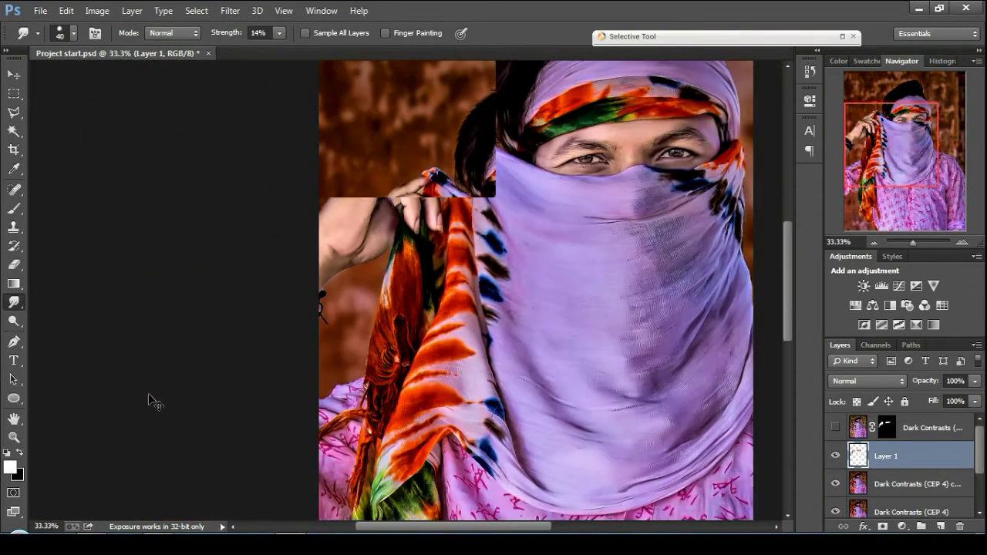
Step: Merge Layer 1 down into Dark Contrasts (CEP 4) copy and move the hidden masked layer beneath Dark Contrasts (CEP 4)
{"action": "right_click", "coordinate": [883, 461]}
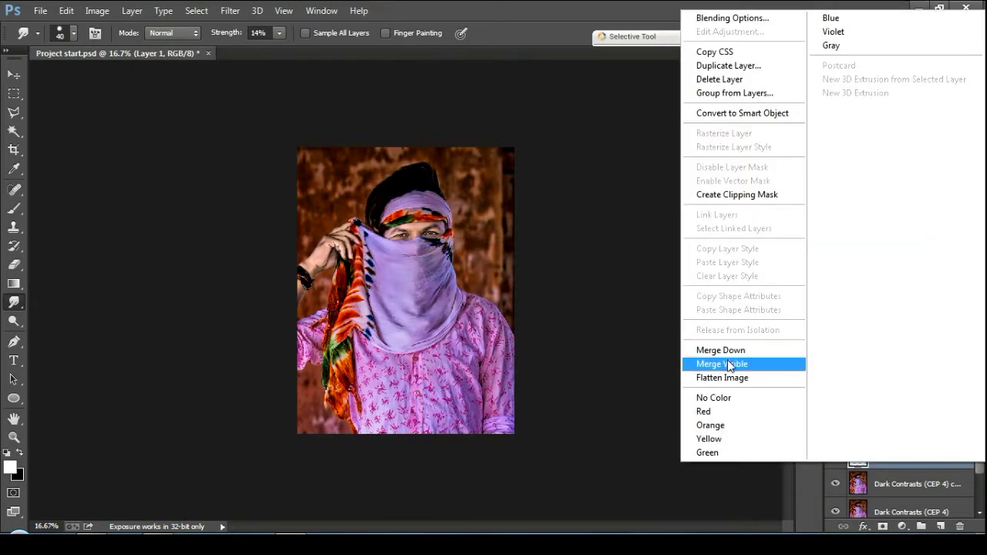
{"action": "left_click", "coordinate": [728, 351]}
{"action": "left_click_drag", "start_coordinate": [905, 435], "coordinate": [903, 487]}
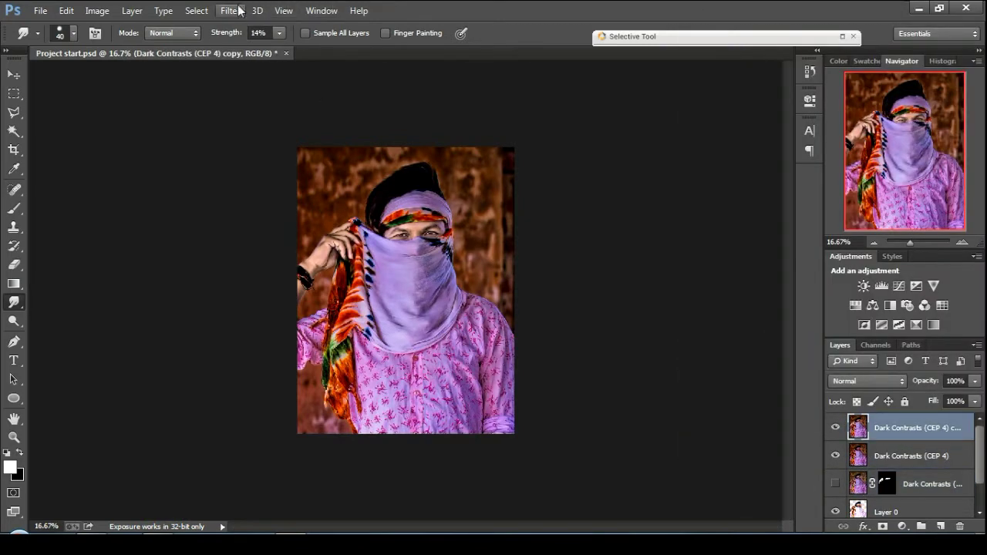
{"action": "left_click", "coordinate": [230, 10]}
{"action": "left_click", "coordinate": [259, 100]}
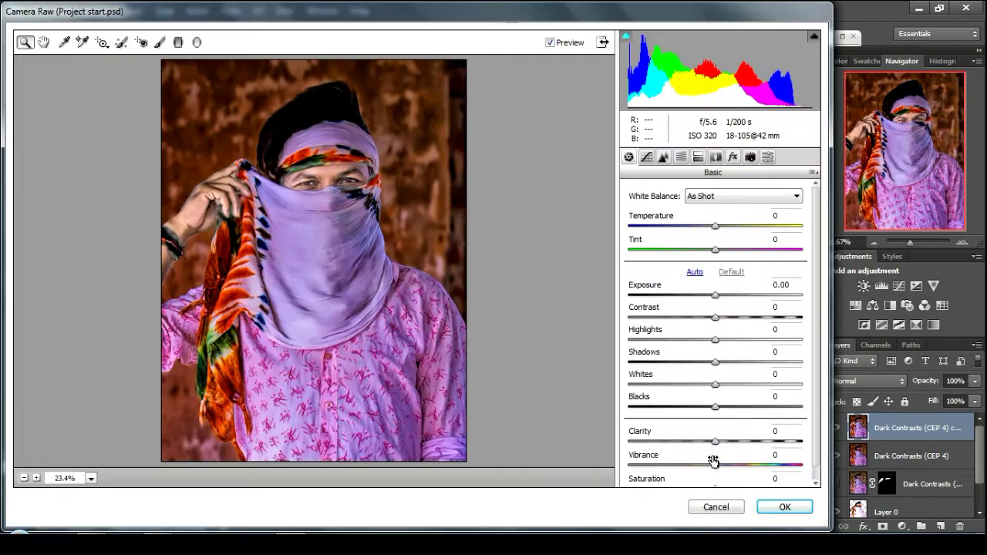
{"action": "left_click_drag", "start_coordinate": [716, 443], "coordinate": [759, 441]}
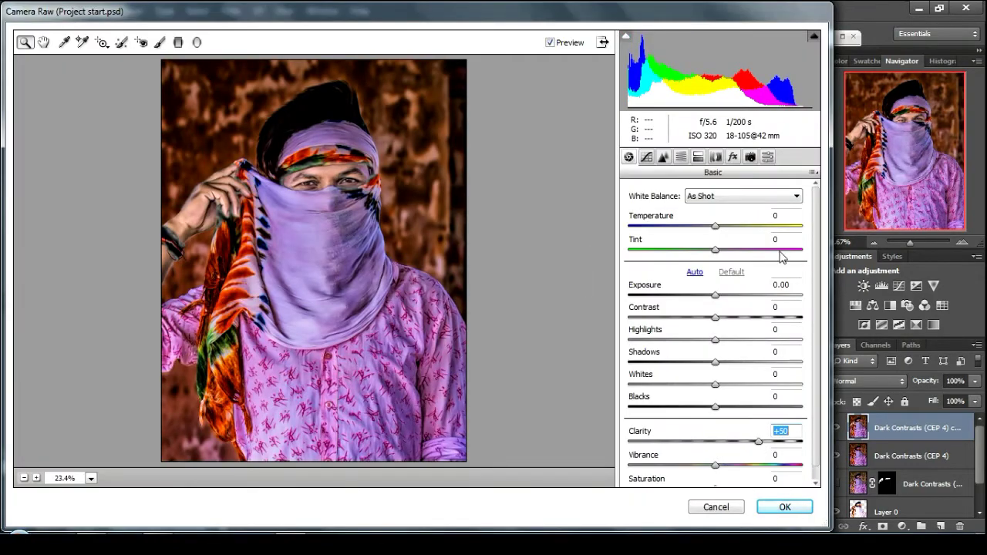
{"action": "type", "text": "0"}
{"action": "left_click", "coordinate": [697, 506]}
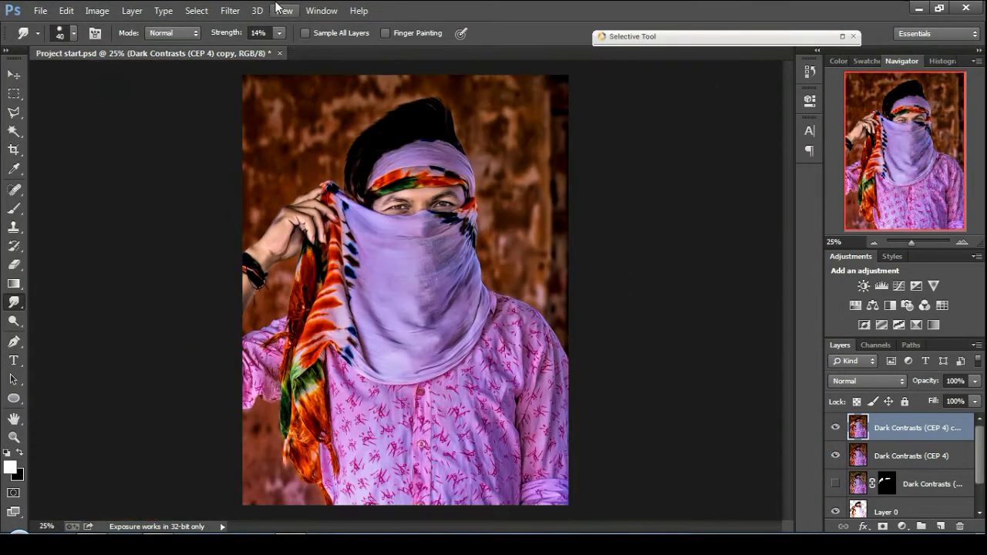
Step: Open Dark Contrasts (CEP 4) copy in the Camera Raw filter and set Vibrance to +43 and Greens saturation to +84
{"action": "left_click", "coordinate": [229, 10]}
{"action": "left_click", "coordinate": [262, 95]}
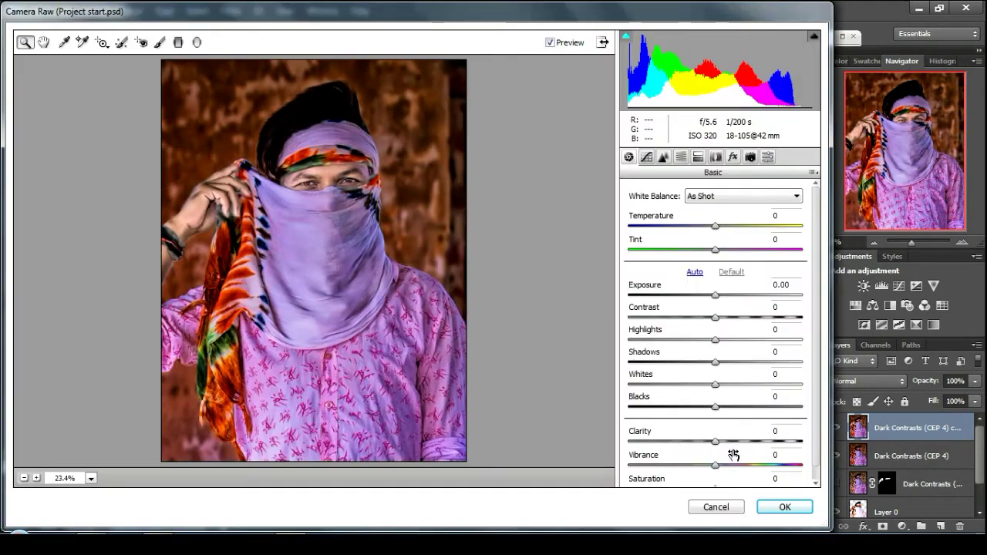
{"action": "left_click", "coordinate": [773, 455]}
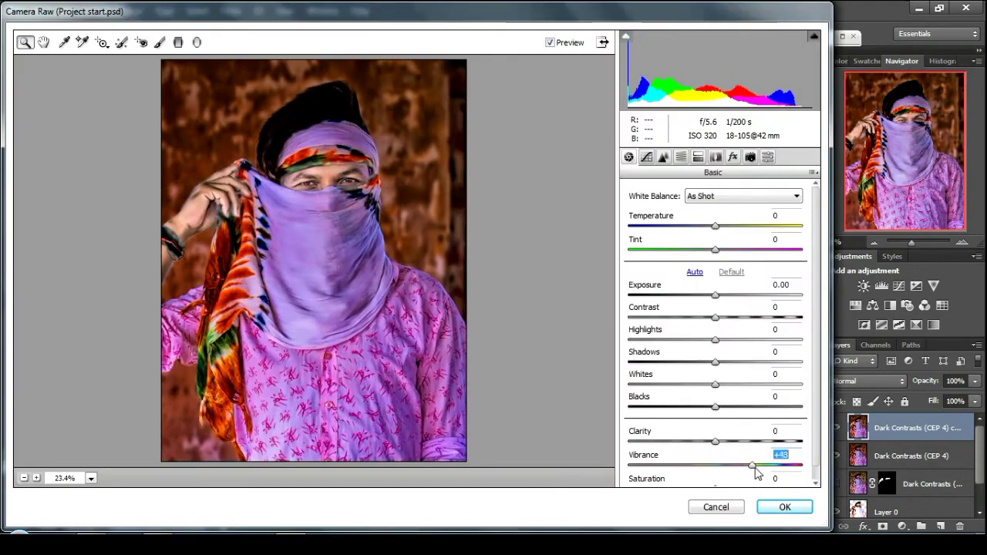
{"action": "left_click", "coordinate": [681, 158]}
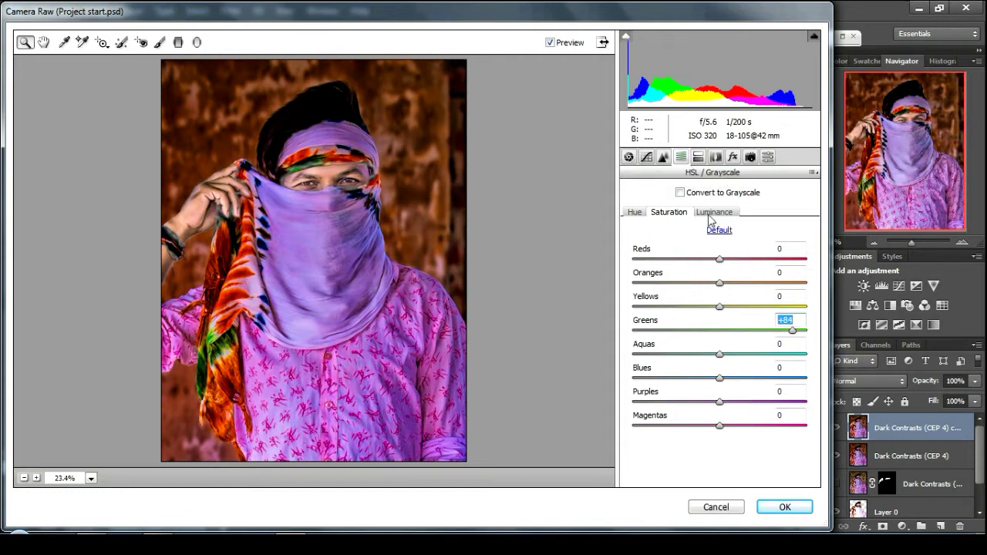
Step: Set the Oranges luminance to +45 and apply the Camera Raw filter
{"action": "left_click", "coordinate": [714, 211]}
{"action": "left_click_drag", "start_coordinate": [719, 282], "coordinate": [759, 287]}
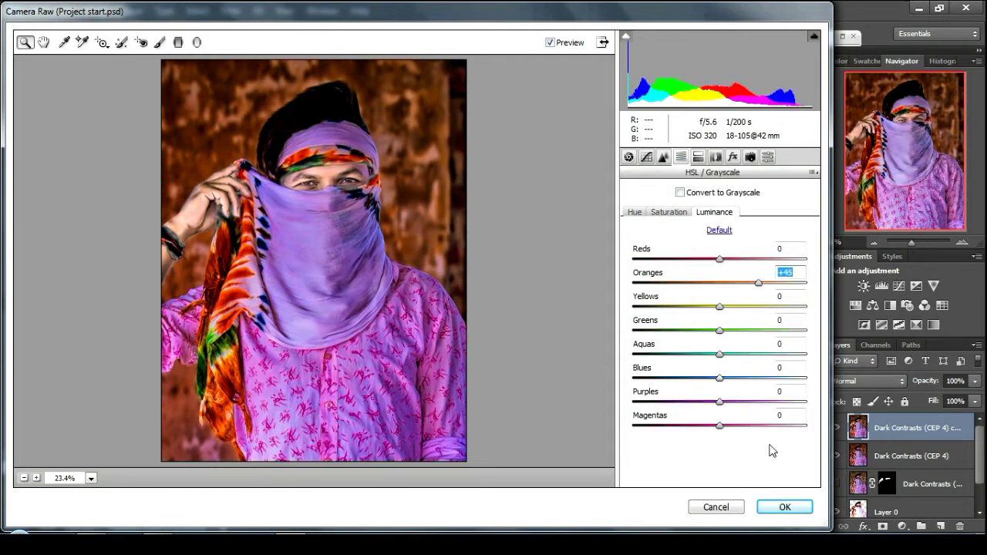
{"action": "left_click", "coordinate": [784, 506]}
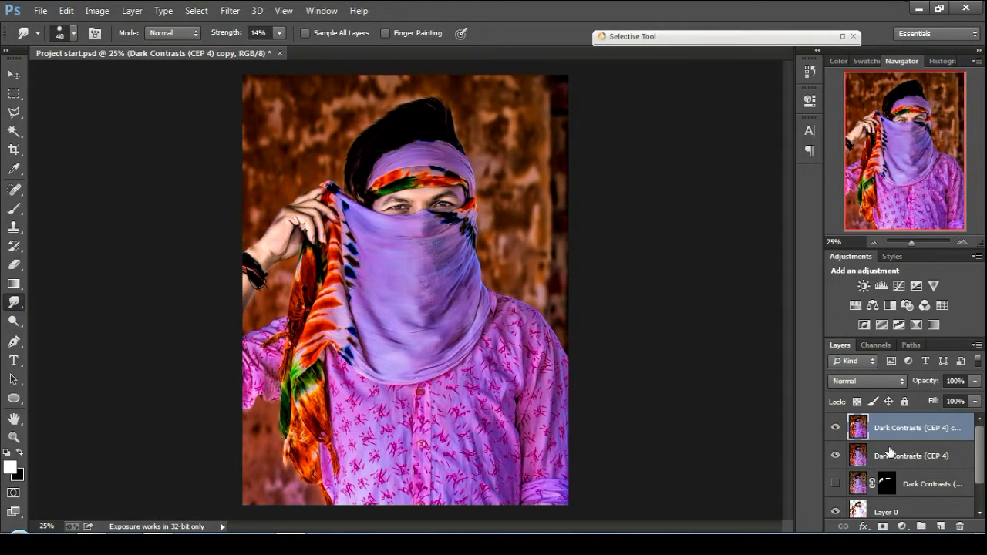
Step: Merge the two visible Dark Contrasts layers into one, keeping Layer 0 hidden and separate, and duplicate the merged layer
{"action": "right_click", "coordinate": [897, 430]}
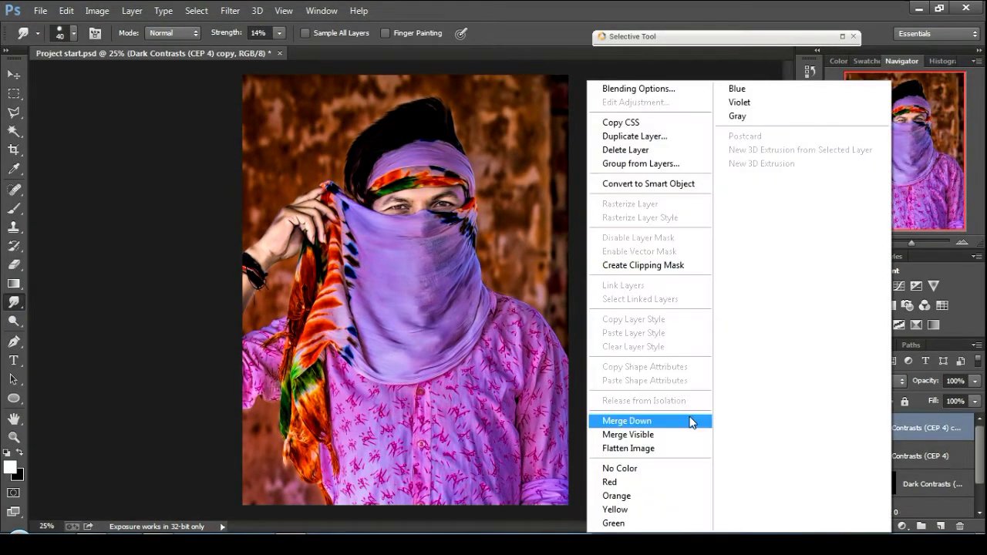
{"action": "left_click", "coordinate": [635, 434]}
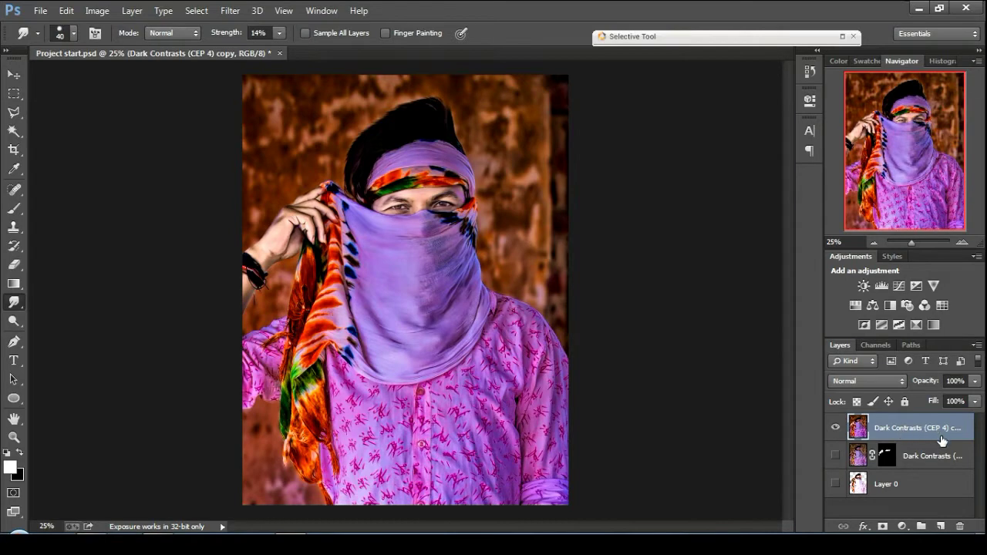
{"action": "left_click_drag", "start_coordinate": [941, 441], "coordinate": [941, 525]}
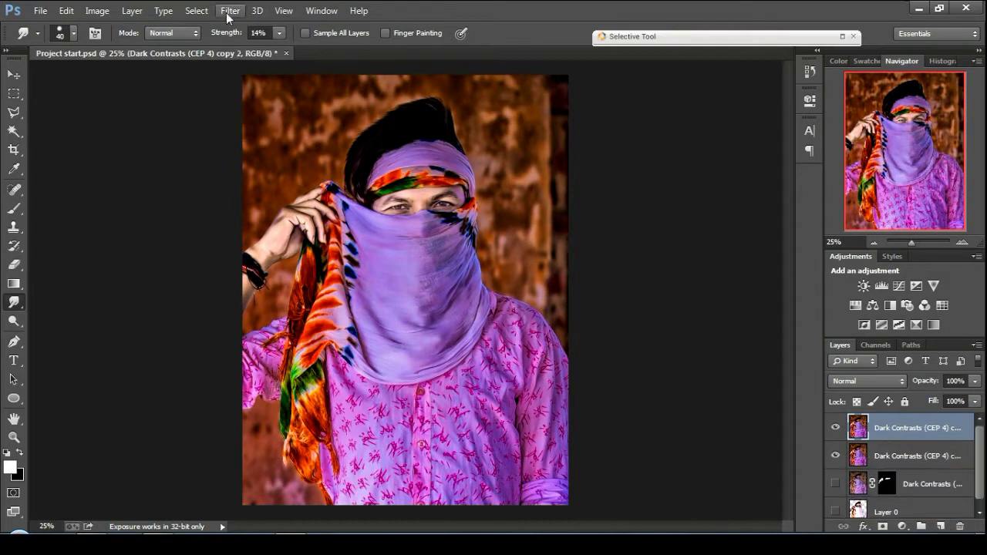
Step: Open the duplicated Dark Contrasts layer in the Camera Raw filter and set the Oranges luminance to -7
{"action": "left_click", "coordinate": [228, 15]}
{"action": "left_click", "coordinate": [262, 99]}
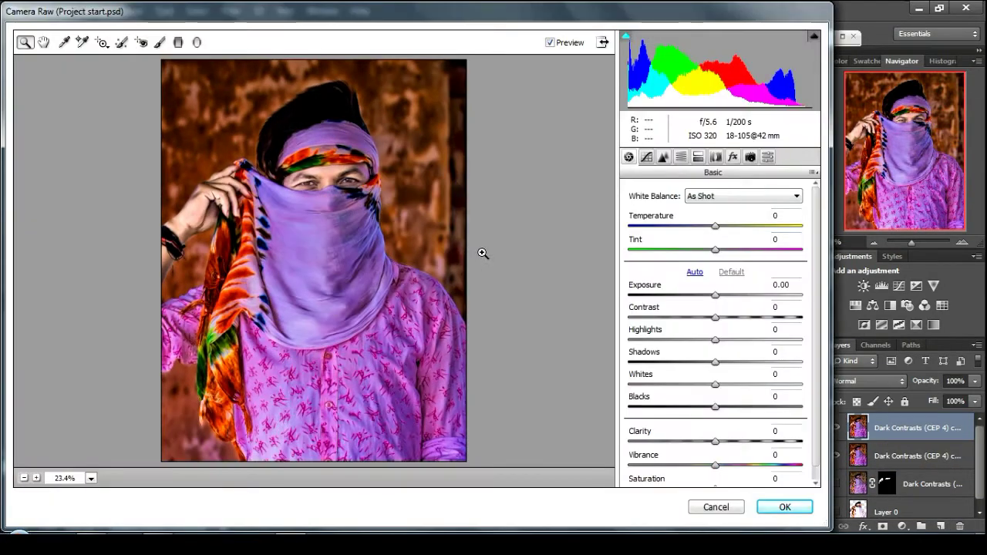
{"action": "left_click", "coordinate": [681, 156]}
{"action": "left_click", "coordinate": [714, 211]}
{"action": "mouse_move", "coordinate": [720, 286]}
{"action": "left_mouse_down"}
{"action": "mouse_move", "coordinate": [710, 291]}
{"action": "mouse_move", "coordinate": [723, 287]}
{"action": "left_mouse_up"}
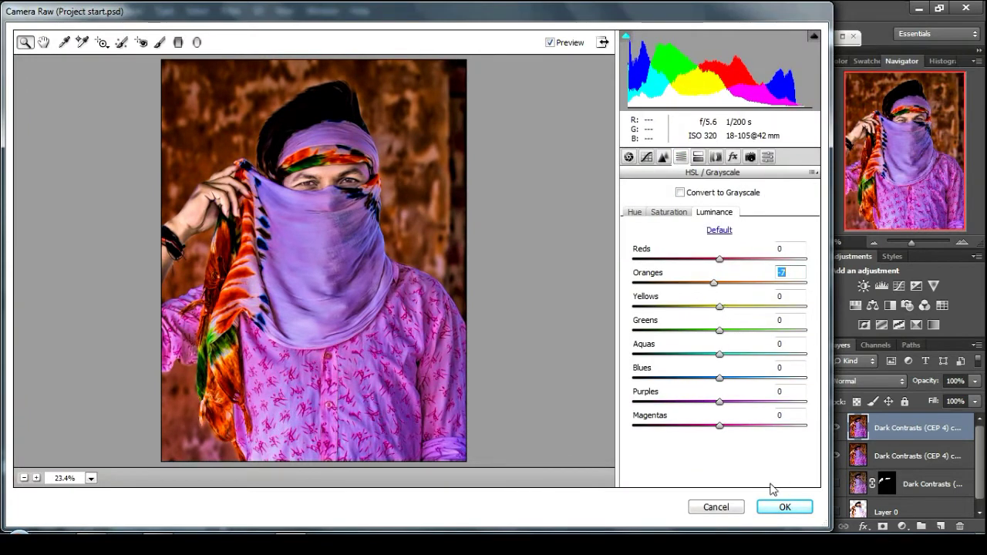
Step: Set the parametric tone curve's Highlights to +20 and Darks to +7 and apply the Camera Raw filter
{"action": "left_click", "coordinate": [646, 156]}
{"action": "left_click_drag", "start_coordinate": [715, 417], "coordinate": [733, 417]}
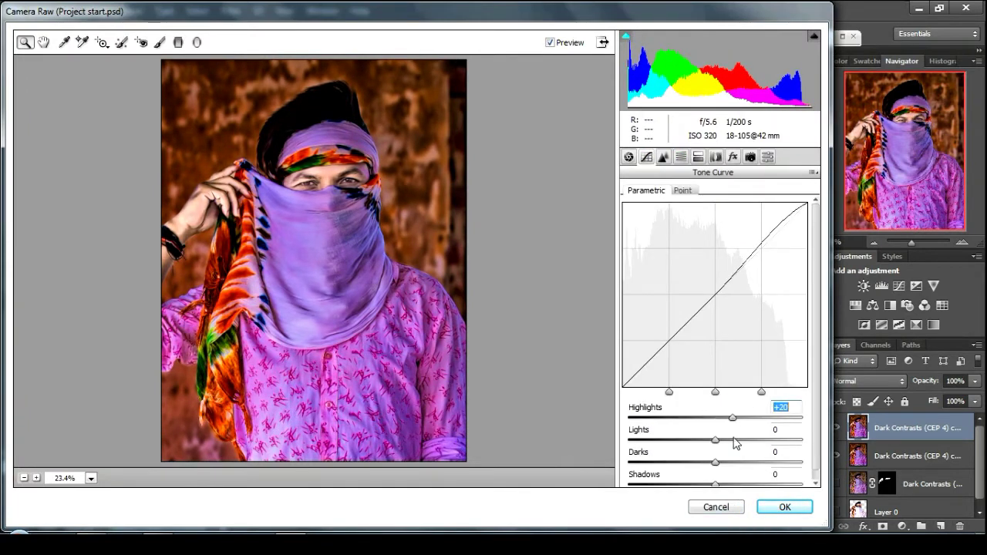
{"action": "mouse_move", "coordinate": [716, 462]}
{"action": "left_mouse_down"}
{"action": "mouse_move", "coordinate": [729, 463]}
{"action": "mouse_move", "coordinate": [720, 462]}
{"action": "left_mouse_up"}
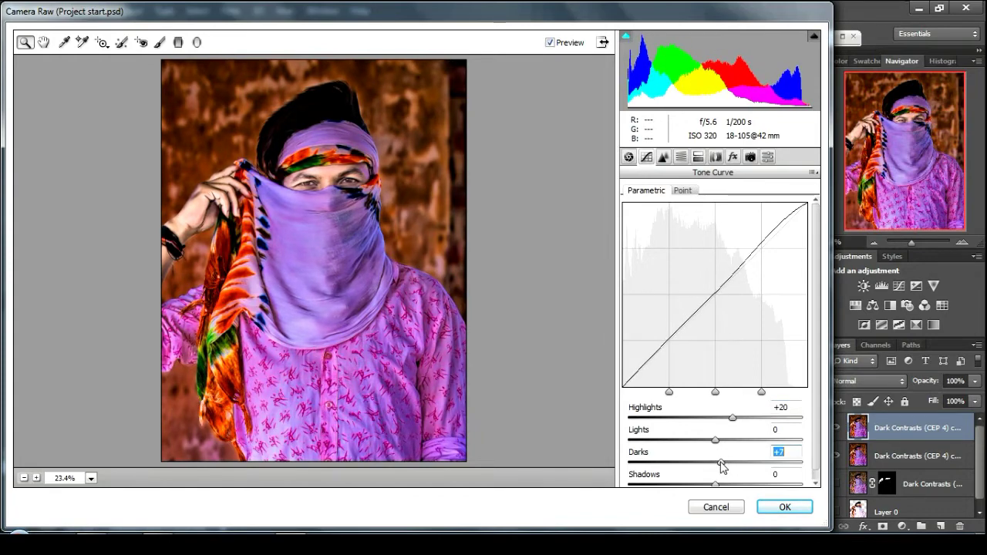
{"action": "left_click", "coordinate": [764, 509]}
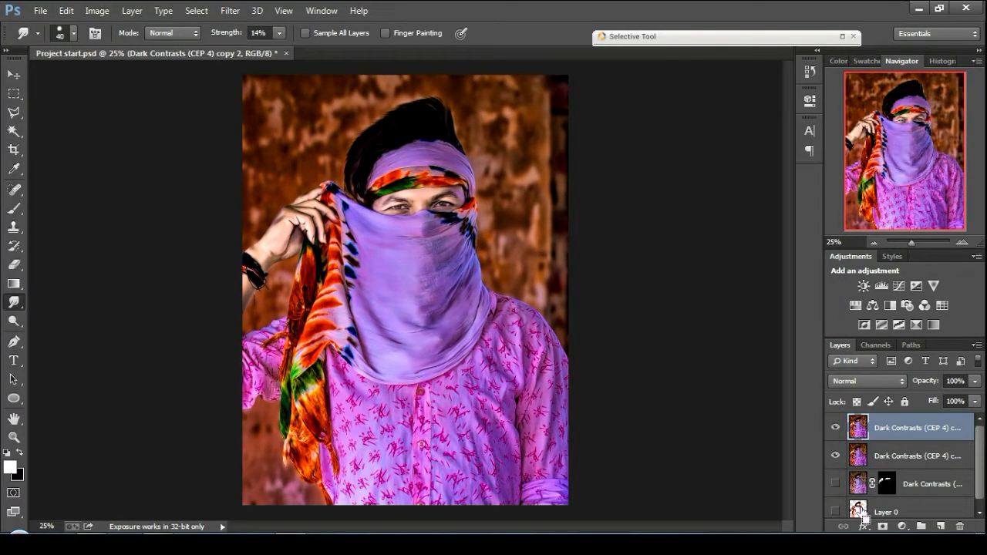
Step: Select the wall by inverting Layer 0's outline and apply Camera Raw to it with Clarity +21 and Exposure -0.40, then deselect
{"action": "left_click", "coordinate": [860, 512], "text": "ctrl"}
{"action": "key", "text": "ctrl+shift+i"}
{"action": "left_click", "coordinate": [229, 10]}
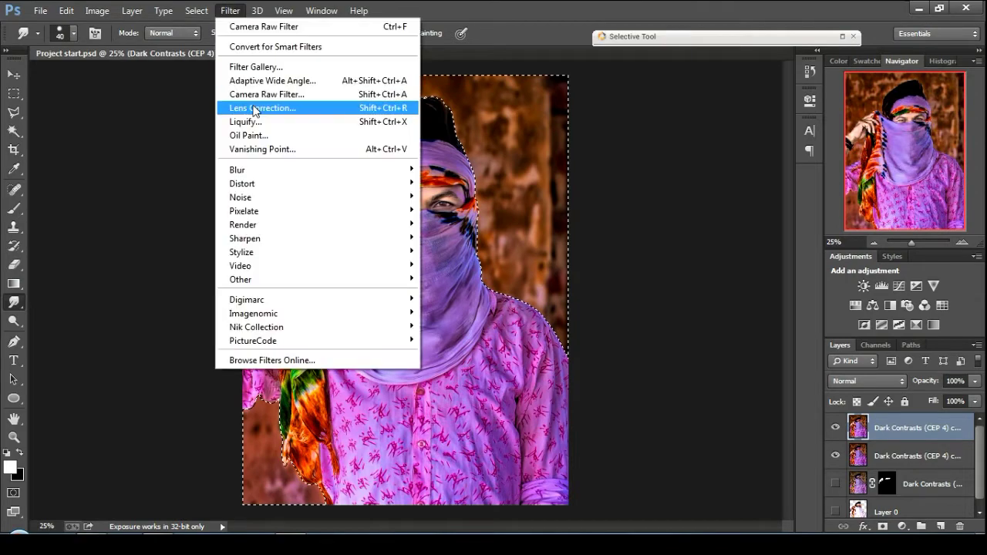
{"action": "left_click", "coordinate": [254, 98]}
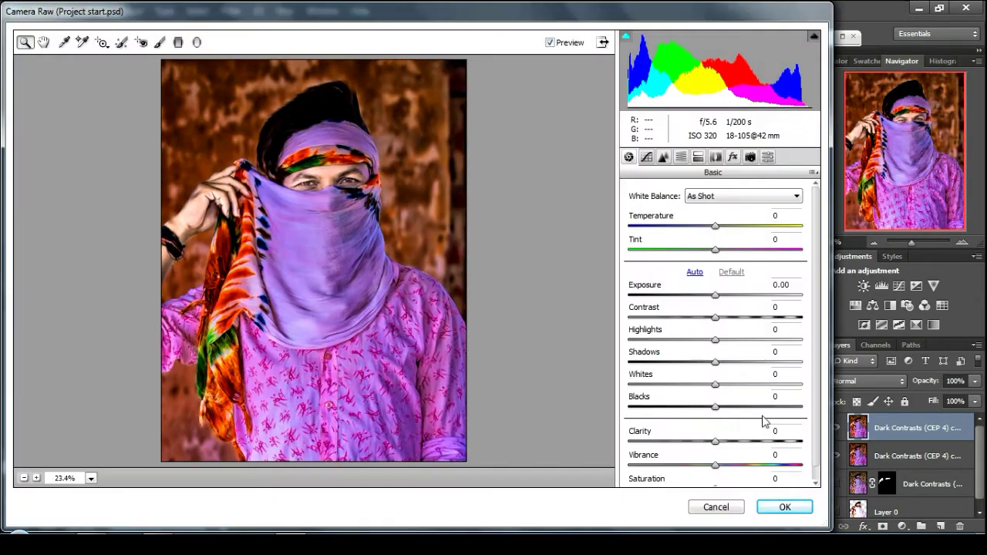
{"action": "left_click_drag", "start_coordinate": [715, 446], "coordinate": [733, 443]}
{"action": "left_click_drag", "start_coordinate": [715, 295], "coordinate": [707, 295]}
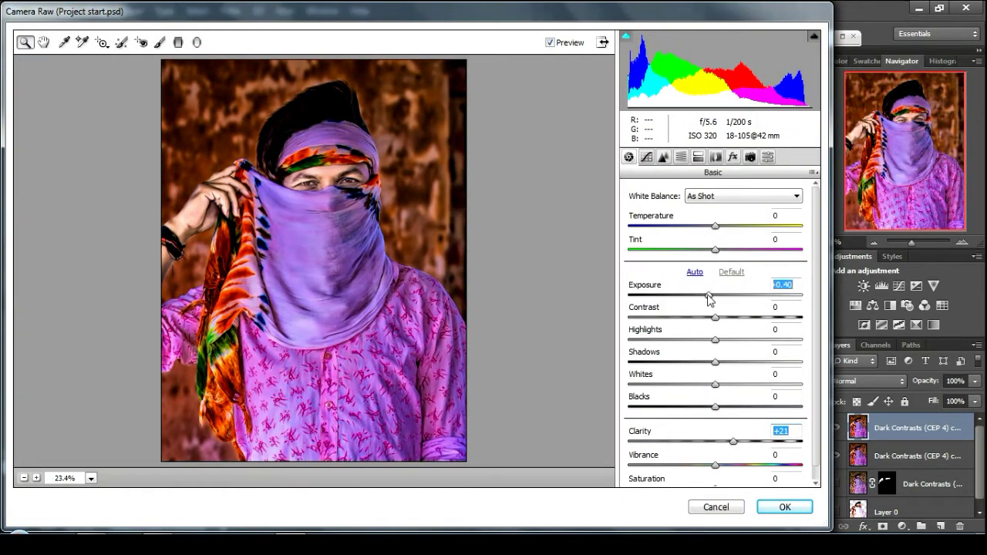
{"action": "left_click", "coordinate": [784, 506]}
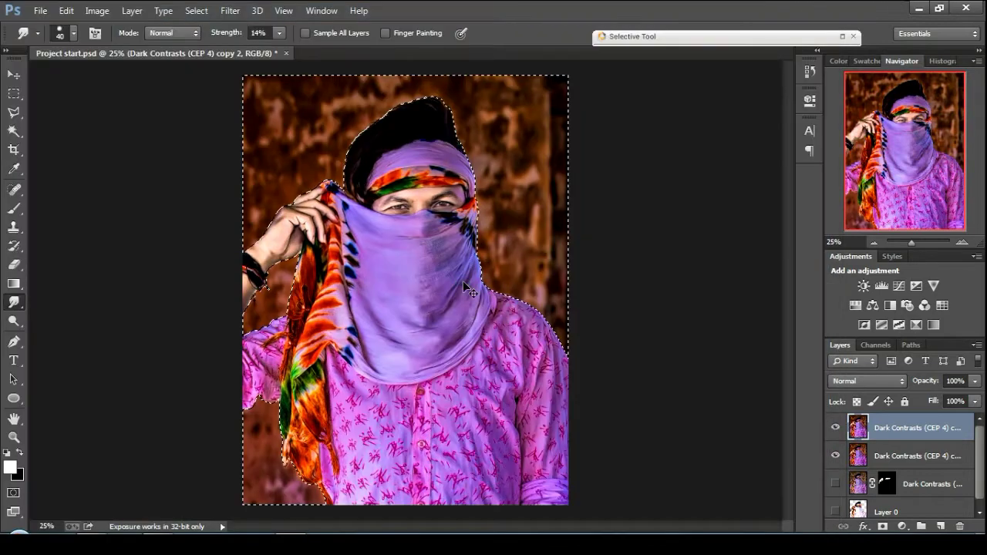
{"action": "key", "text": "ctrl+d"}
Step: Duplicate the top Dark Contrasts layer and set up the Mixer Brush with foreground colour ffcdbc
{"action": "scroll", "coordinate": [333, 166], "scroll_direction": "up", "scroll_amount": 3}
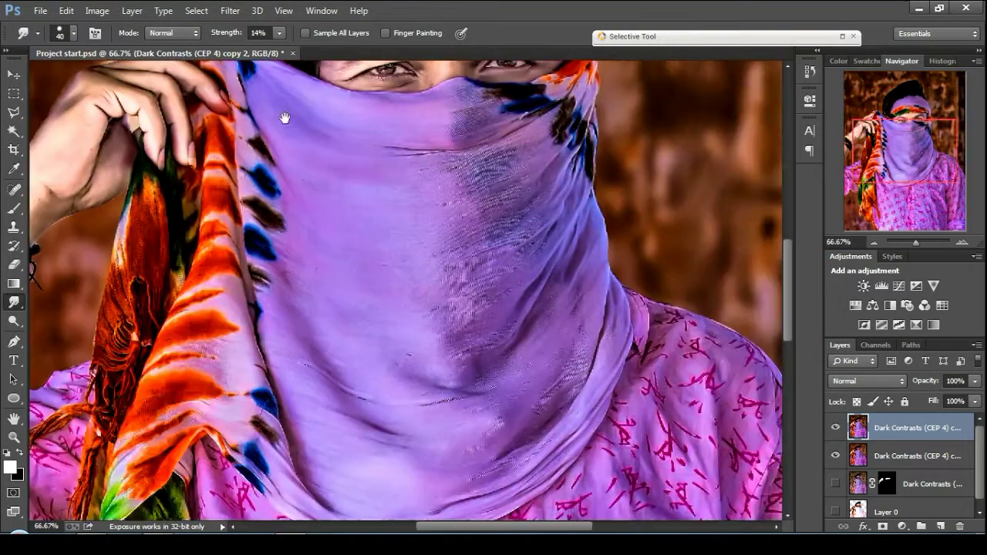
{"action": "left_click_drag", "start_coordinate": [935, 479], "coordinate": [940, 525]}
{"action": "right_click", "coordinate": [13, 209]}
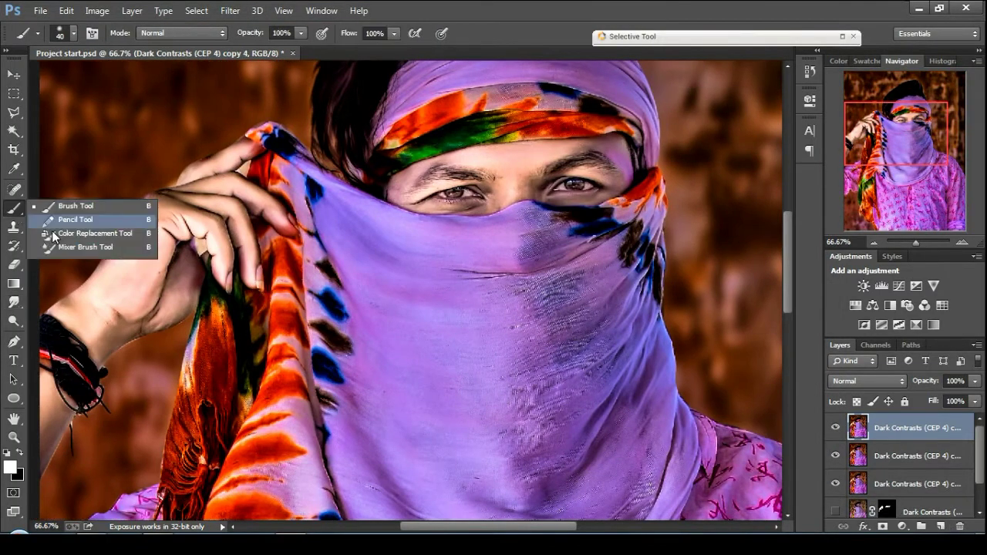
{"action": "left_click", "coordinate": [68, 247]}
{"action": "left_click", "coordinate": [11, 468]}
{"action": "left_click", "coordinate": [501, 160]}
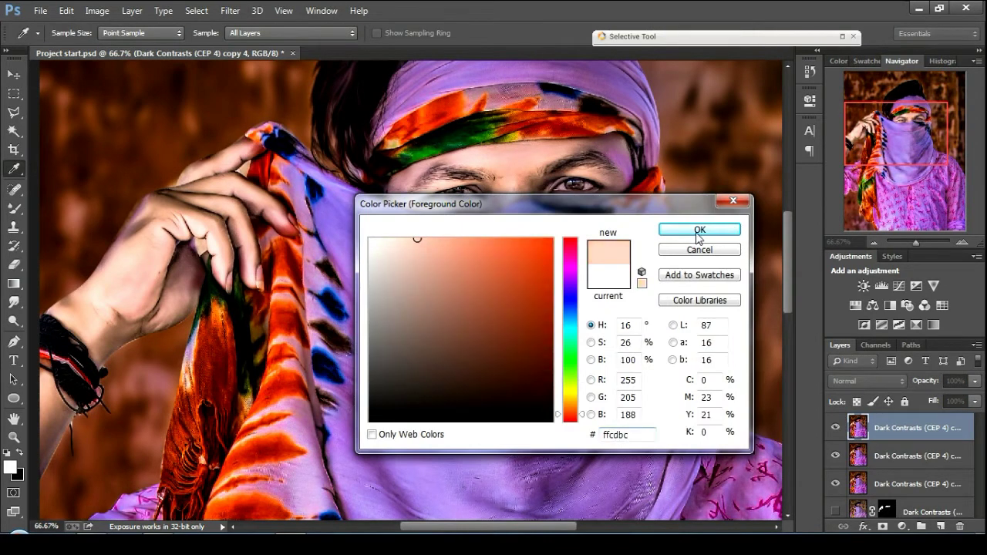
{"action": "left_click", "coordinate": [699, 229]}
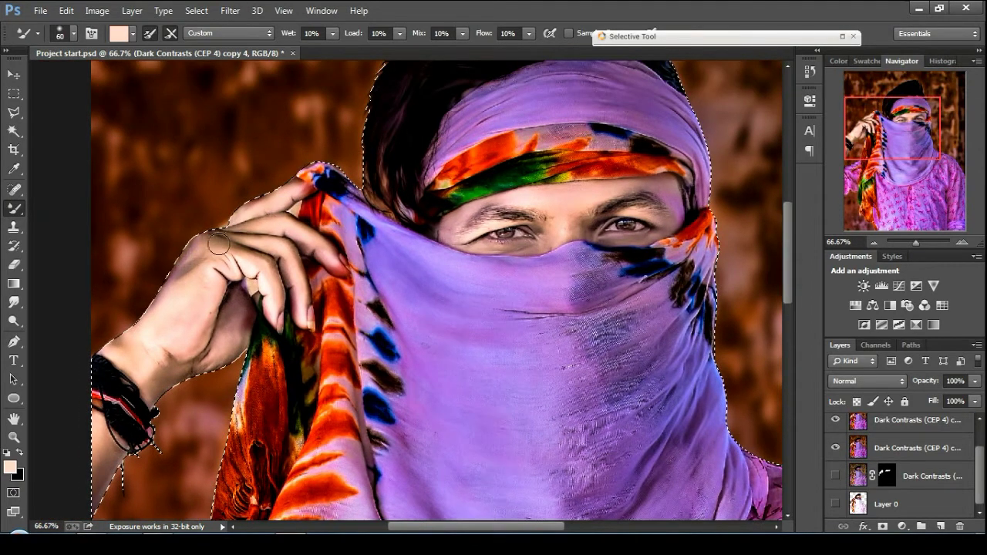
Step: Blend the skin of the raised hand and fingers with the Mixer Brush inside the subject selection, and deselect
{"action": "left_click_drag", "start_coordinate": [219, 243], "coordinate": [272, 312]}
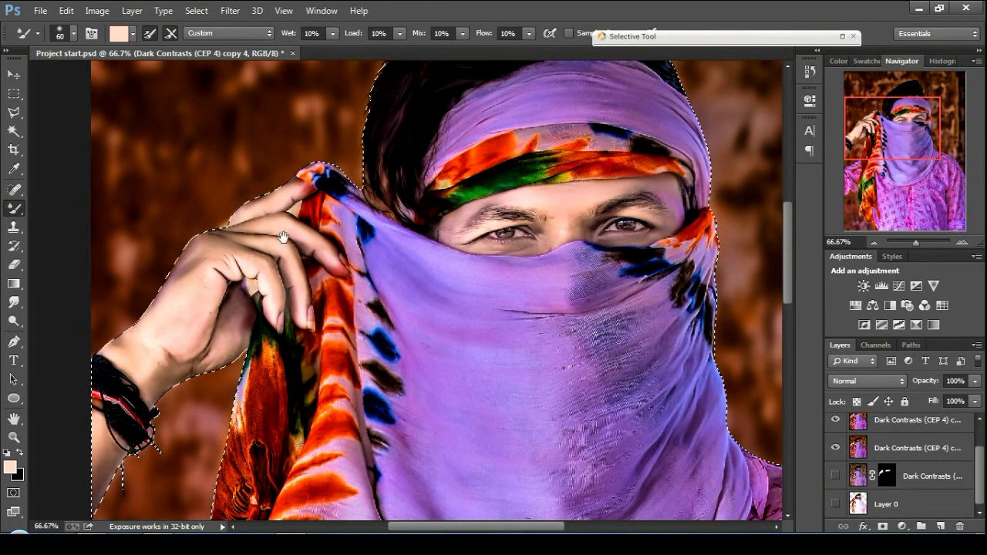
{"action": "left_click_drag", "start_coordinate": [283, 236], "coordinate": [322, 169]}
{"action": "left_click_drag", "start_coordinate": [197, 320], "coordinate": [239, 253]}
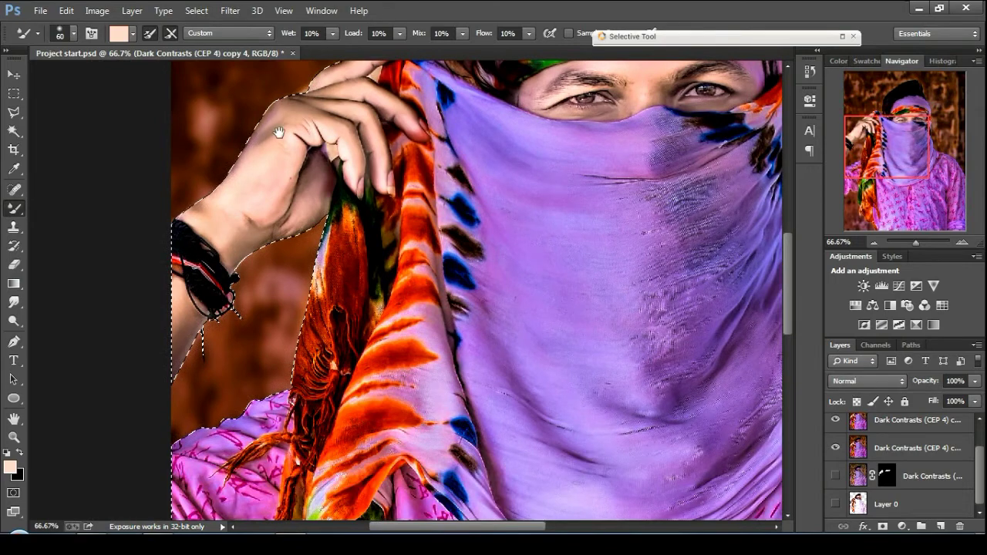
{"action": "left_click_drag", "start_coordinate": [279, 132], "coordinate": [311, 105]}
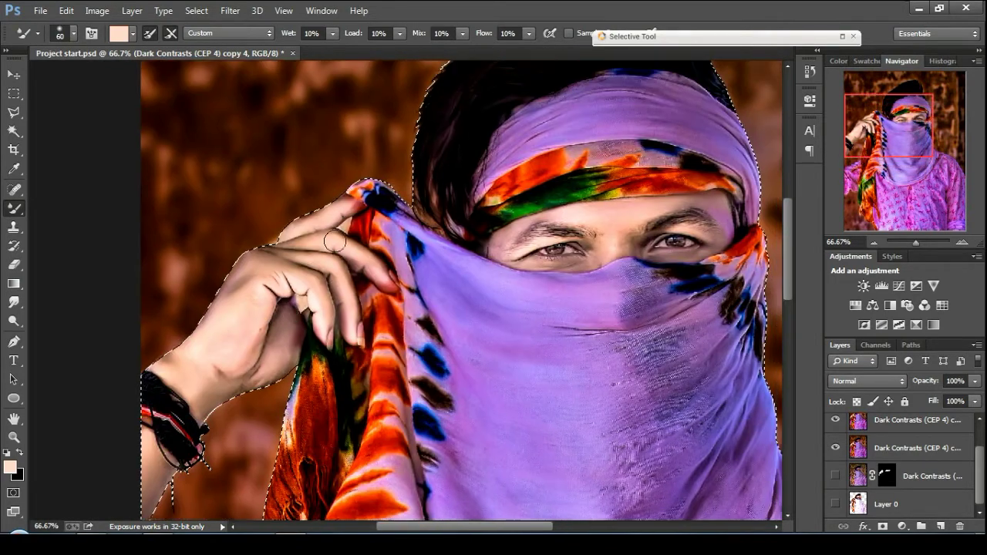
{"action": "key", "text": "ctrl+d"}
{"action": "key", "text": "ctrl+minus"}
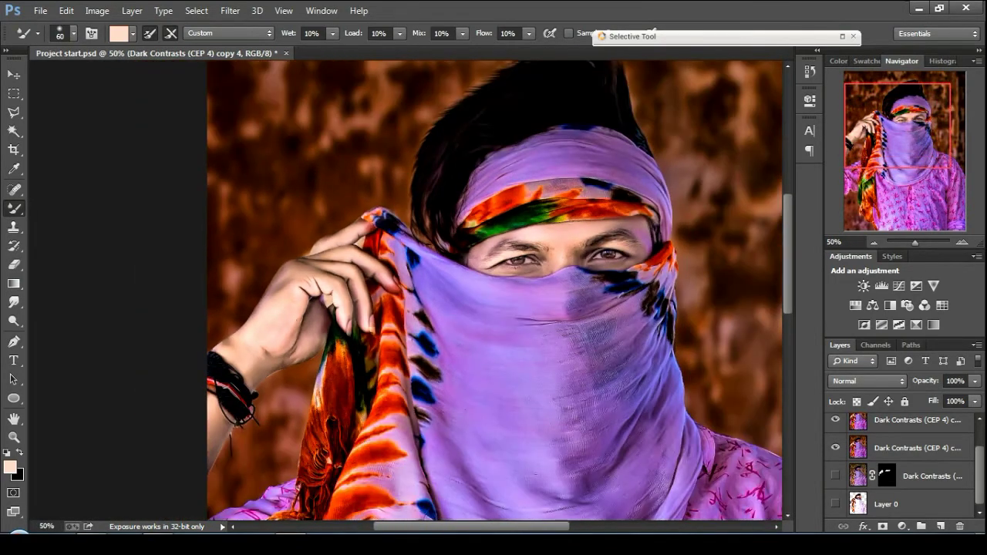
Step: Merge the visible Dark Contrasts layers into one and duplicate the merged layer
{"action": "right_click", "coordinate": [869, 454]}
{"action": "left_click", "coordinate": [709, 392]}
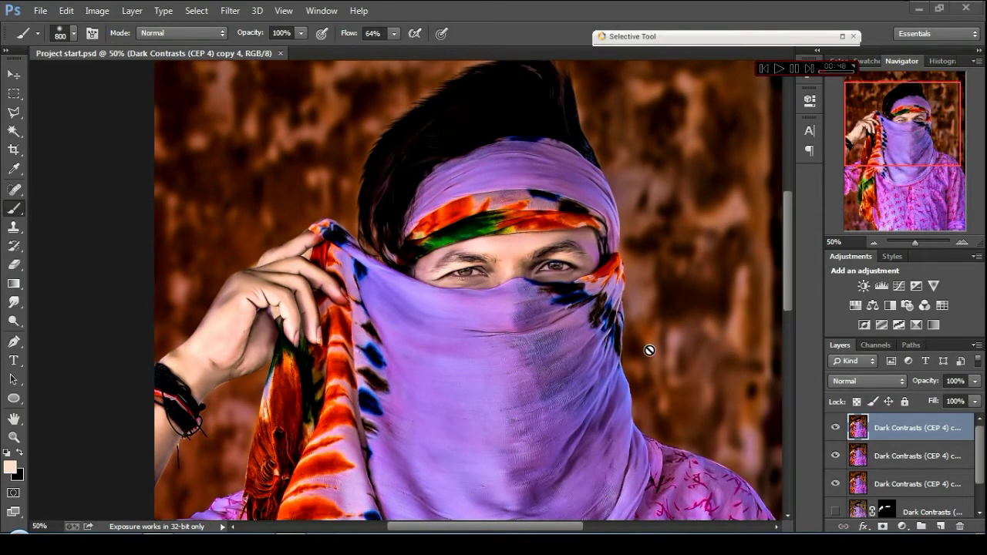
{"action": "key", "text": "ctrl+minus"}
{"action": "right_click", "coordinate": [886, 436]}
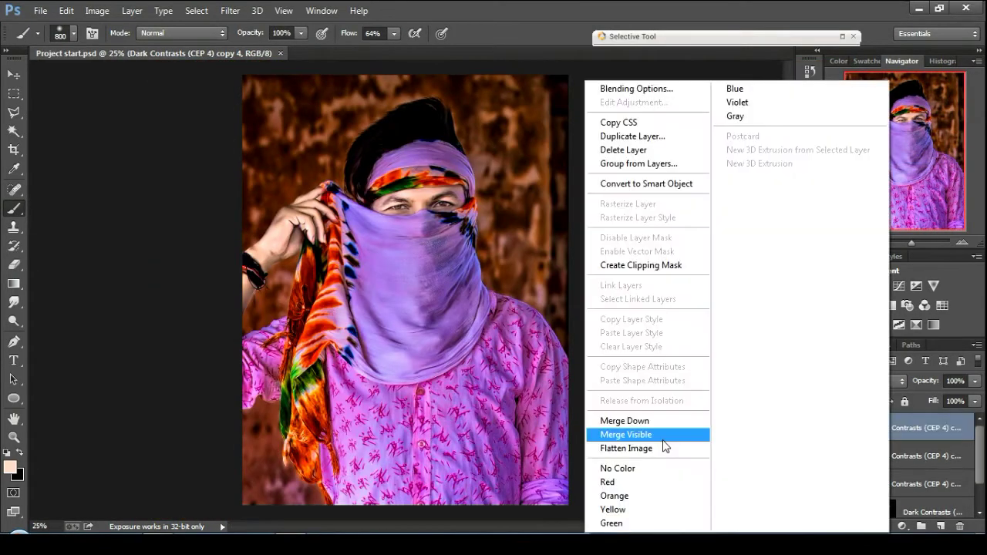
{"action": "left_click", "coordinate": [663, 437]}
Step: Darken the top layer's midtones with the Darker pick in Variations and compare it with the layer hidden and shown
{"action": "left_click", "coordinate": [97, 10]}
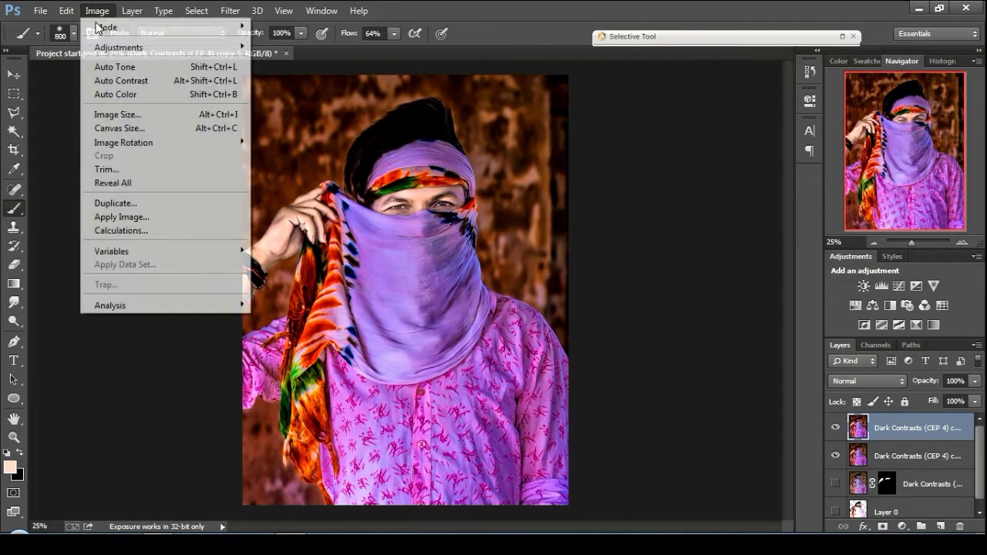
{"action": "mouse_move", "coordinate": [115, 47]}
{"action": "left_click", "coordinate": [339, 314]}
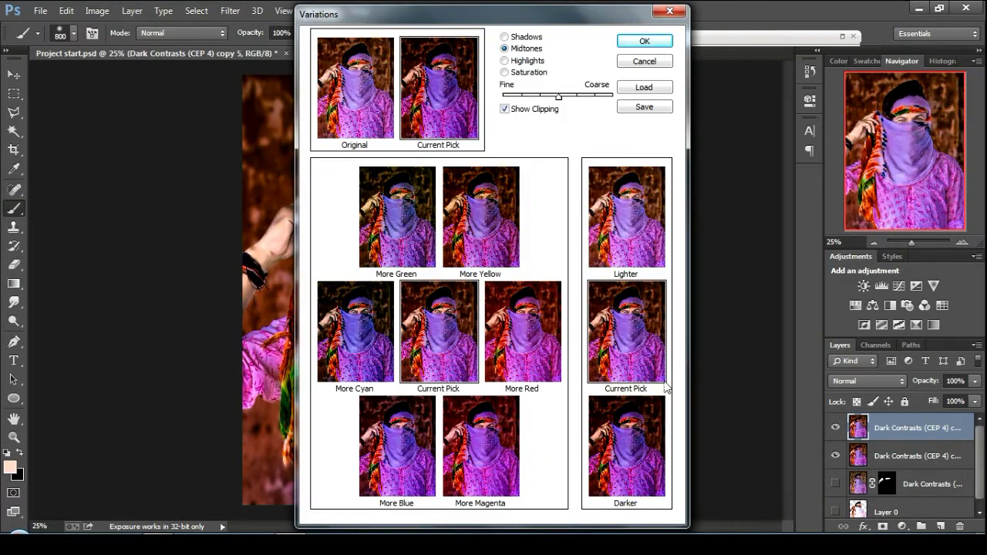
{"action": "left_click", "coordinate": [626, 445]}
{"action": "left_click", "coordinate": [643, 41]}
{"action": "left_click", "coordinate": [835, 427]}
{"action": "left_click", "coordinate": [834, 428]}
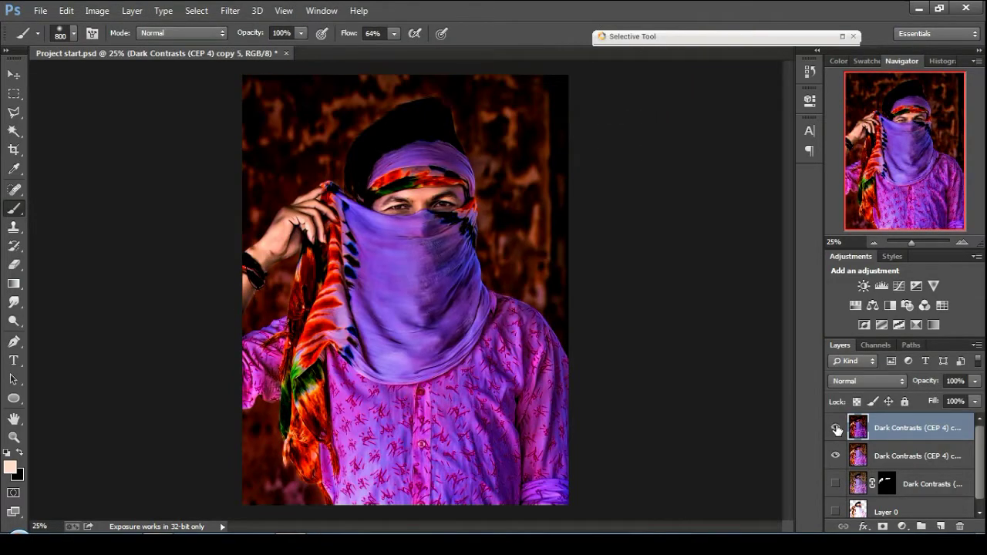
Step: Lower the darkened layer's opacity to 22% and merge the visible layers, keeping a duplicate of the result on top
{"action": "left_click", "coordinate": [975, 381]}
{"action": "left_click_drag", "start_coordinate": [976, 399], "coordinate": [916, 402]}
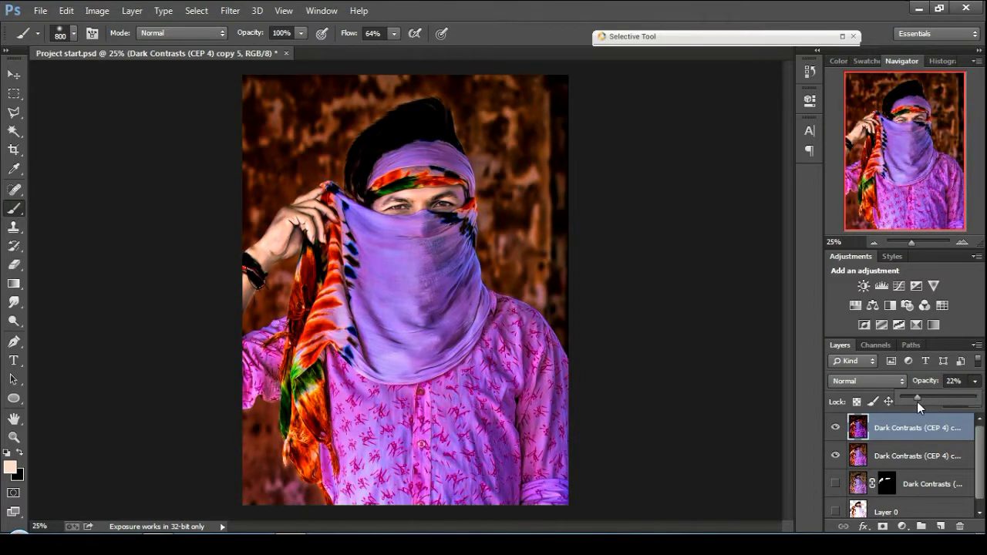
{"action": "right_click", "coordinate": [908, 428]}
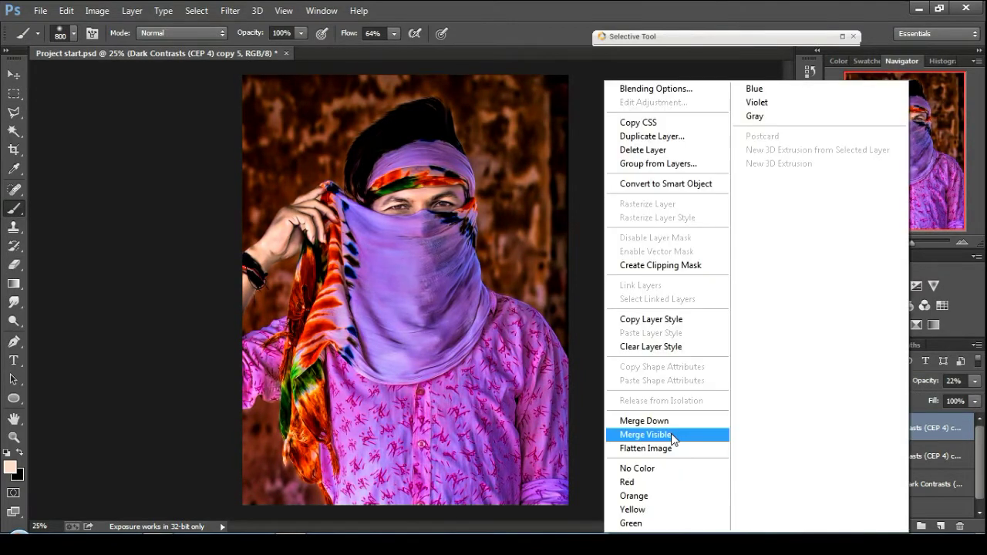
{"action": "left_click", "coordinate": [646, 434], "text": "alt"}
{"action": "left_click", "coordinate": [230, 10]}
{"action": "left_click", "coordinate": [251, 95]}
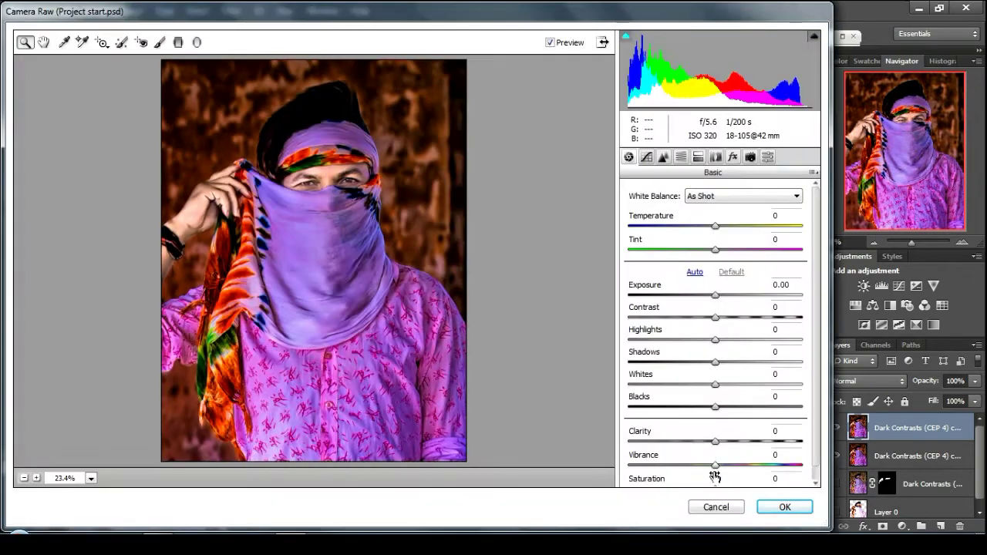
{"action": "left_click_drag", "start_coordinate": [713, 467], "coordinate": [735, 474]}
{"action": "scroll", "coordinate": [736, 462], "scroll_direction": "down", "scroll_amount": 1}
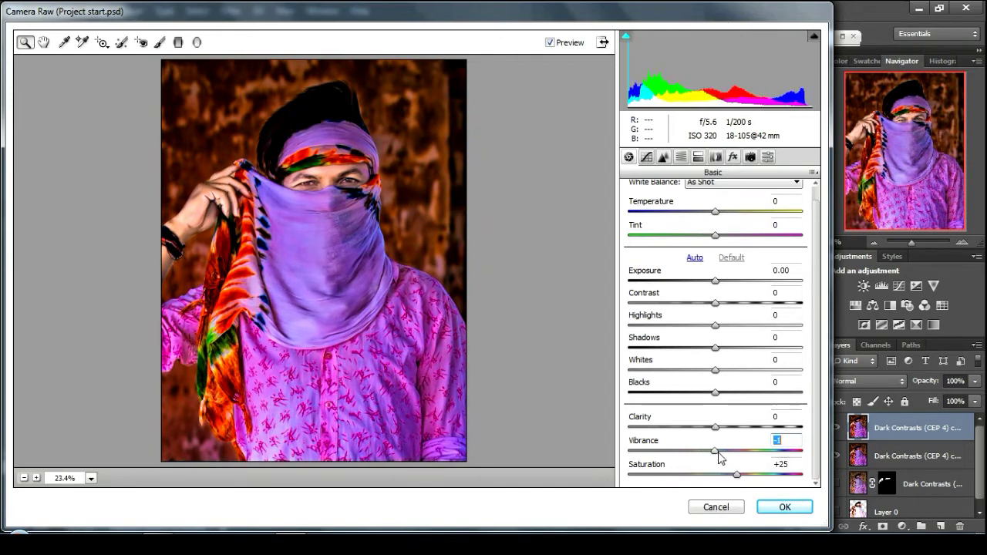
{"action": "left_click", "coordinate": [770, 158]}
{"action": "scroll", "coordinate": [651, 339], "scroll_direction": "down", "scroll_amount": 5}
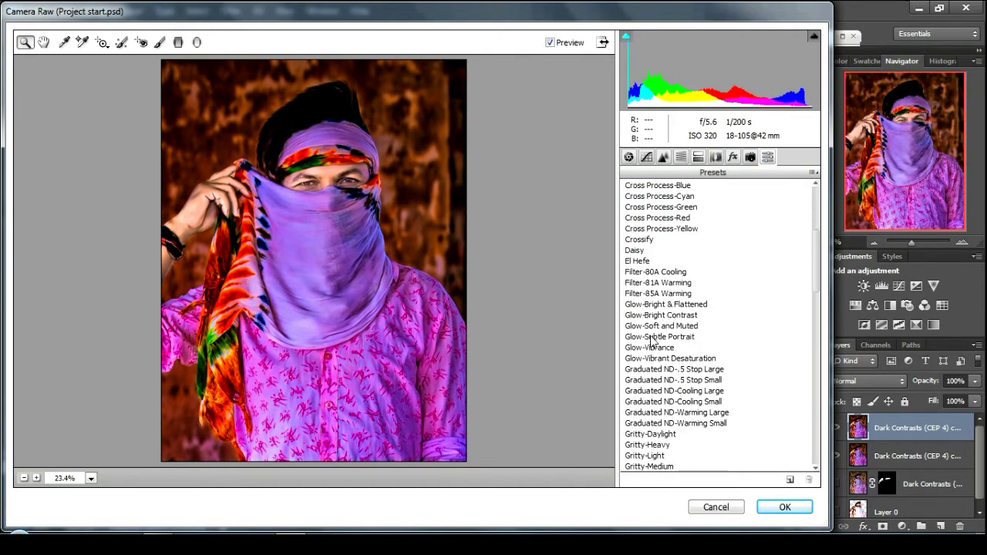
{"action": "left_click", "coordinate": [651, 337]}
{"action": "left_click", "coordinate": [662, 348]}
{"action": "scroll", "coordinate": [663, 347], "scroll_direction": "down", "scroll_amount": 2}
{"action": "left_click", "coordinate": [675, 347]}
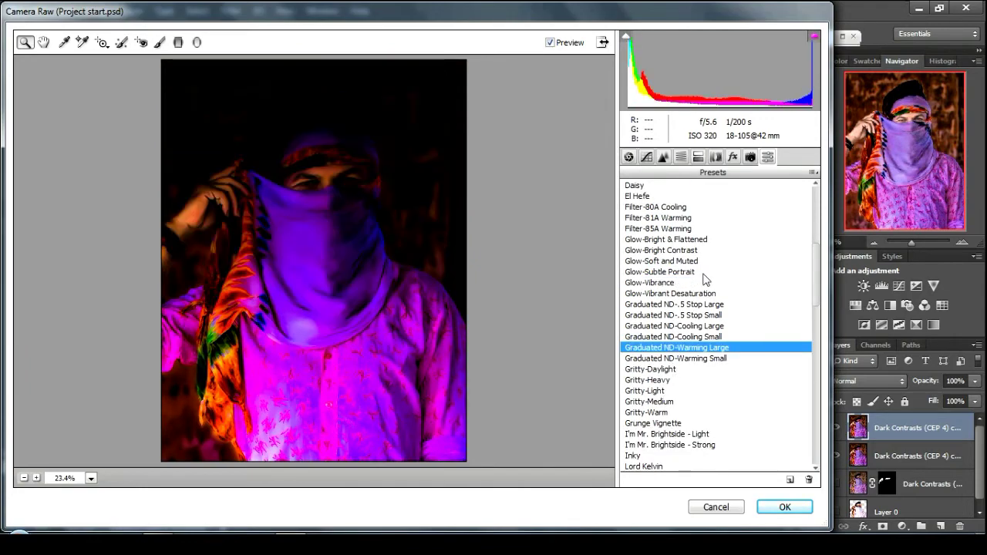
{"action": "left_click", "coordinate": [715, 506]}
Step: Open the top layer in the Camera Raw filter and set Vibrance to +18 and Saturation to +36
{"action": "left_click", "coordinate": [229, 10]}
{"action": "left_click", "coordinate": [255, 92]}
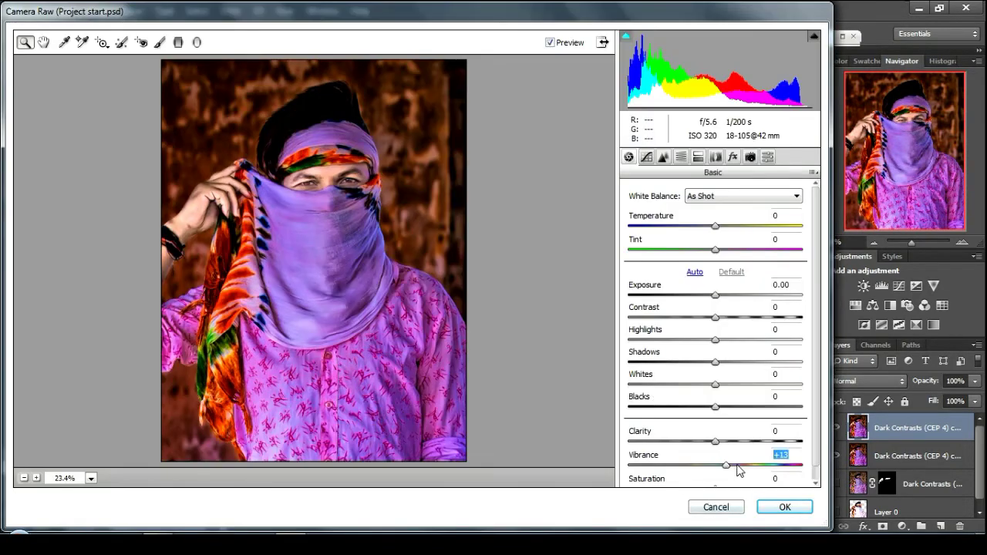
{"action": "left_click_drag", "start_coordinate": [737, 465], "coordinate": [741, 465]}
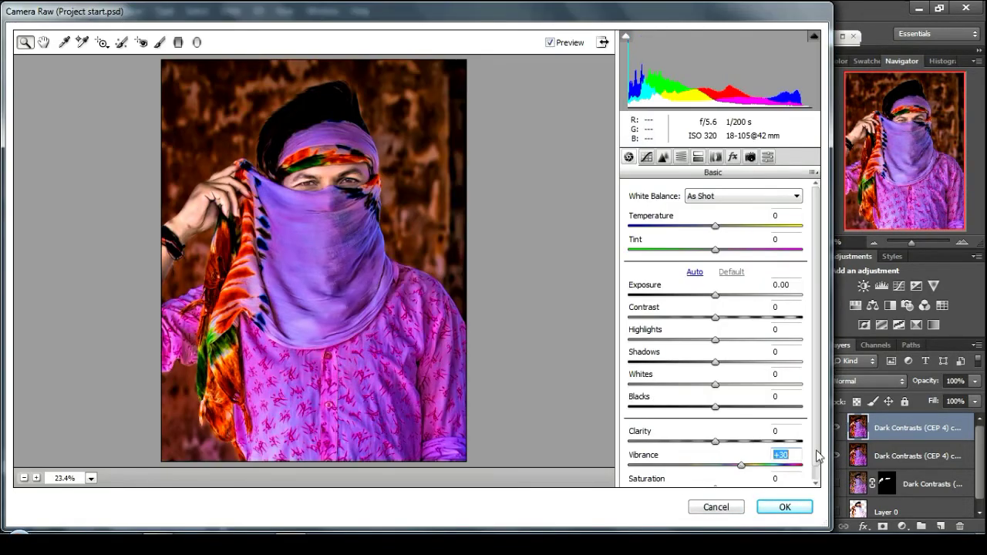
{"action": "left_click_drag", "start_coordinate": [816, 451], "coordinate": [816, 470]}
{"action": "left_click_drag", "start_coordinate": [715, 474], "coordinate": [746, 474]}
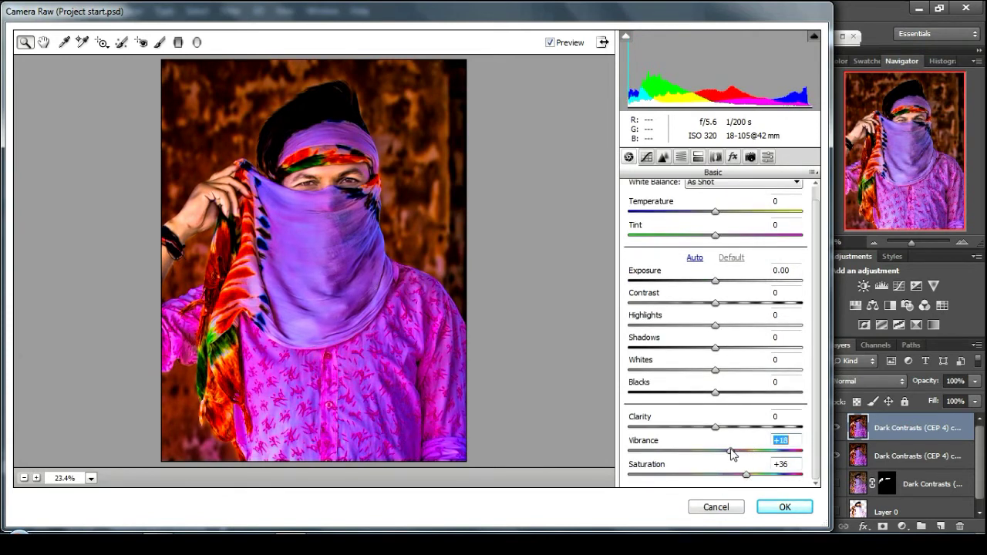
Step: Set the Blues saturation to -100 and the Blues hue to -30
{"action": "left_click", "coordinate": [681, 156]}
{"action": "left_click_drag", "start_coordinate": [717, 376], "coordinate": [631, 375]}
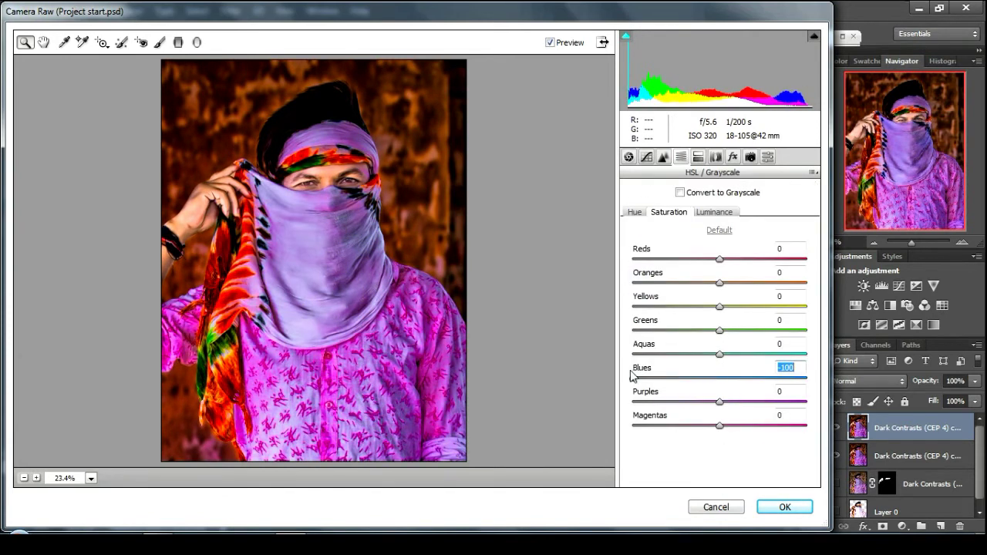
{"action": "left_click", "coordinate": [634, 212]}
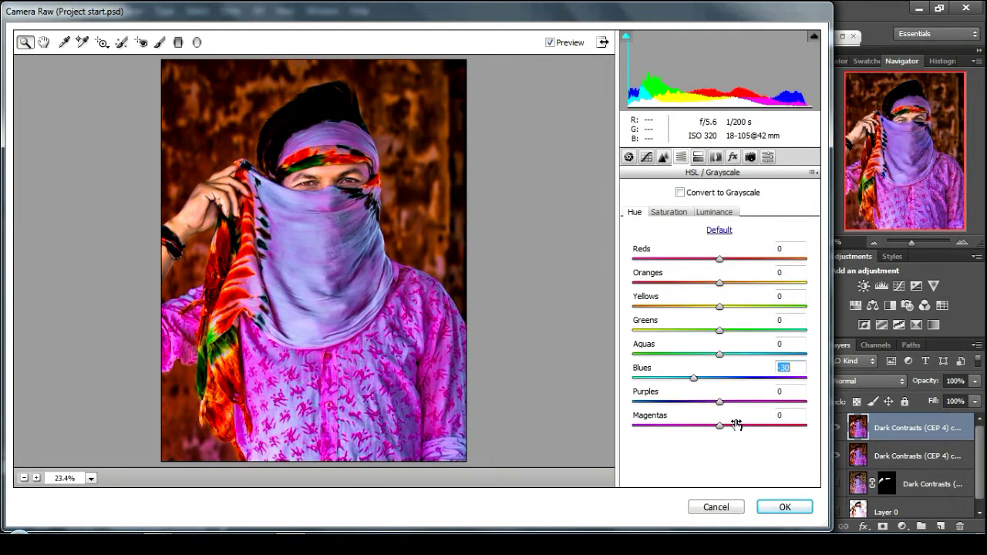
Step: Reset the Oranges luminance to 0 and set the overall Vibrance to +8 and Saturation to +9
{"action": "left_click", "coordinate": [709, 214]}
{"action": "left_click_drag", "start_coordinate": [720, 282], "coordinate": [736, 287]}
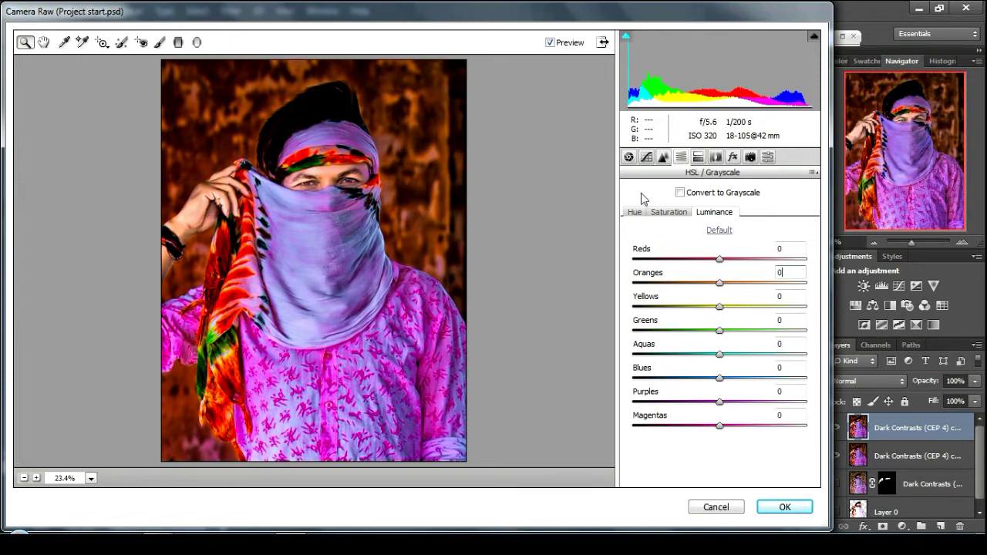
{"action": "left_click", "coordinate": [628, 157]}
{"action": "left_click_drag", "start_coordinate": [736, 480], "coordinate": [719, 478]}
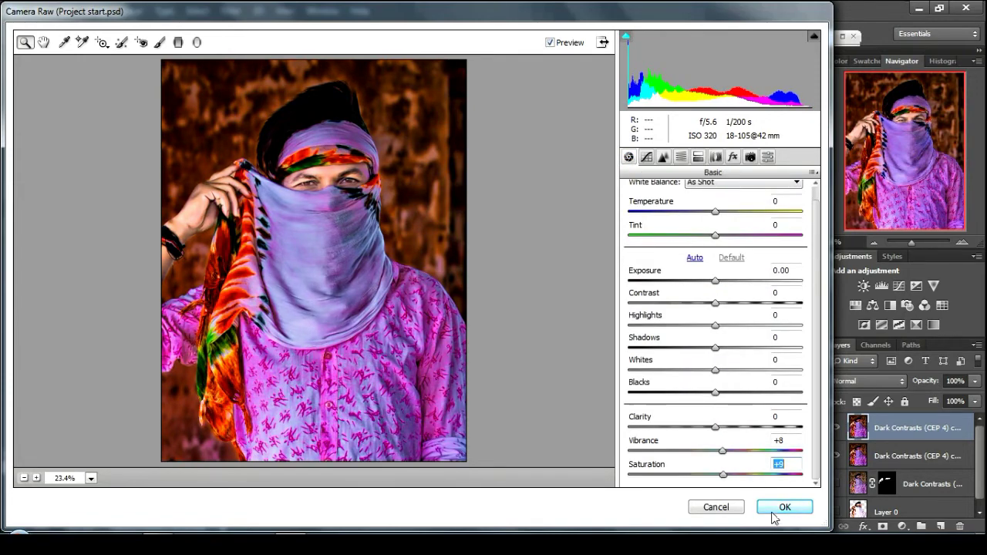
Step: Apply the Camera Raw adjustments and place the image 01 AA Light from the STOCK > PNG folder on drive E
{"action": "left_click", "coordinate": [774, 512]}
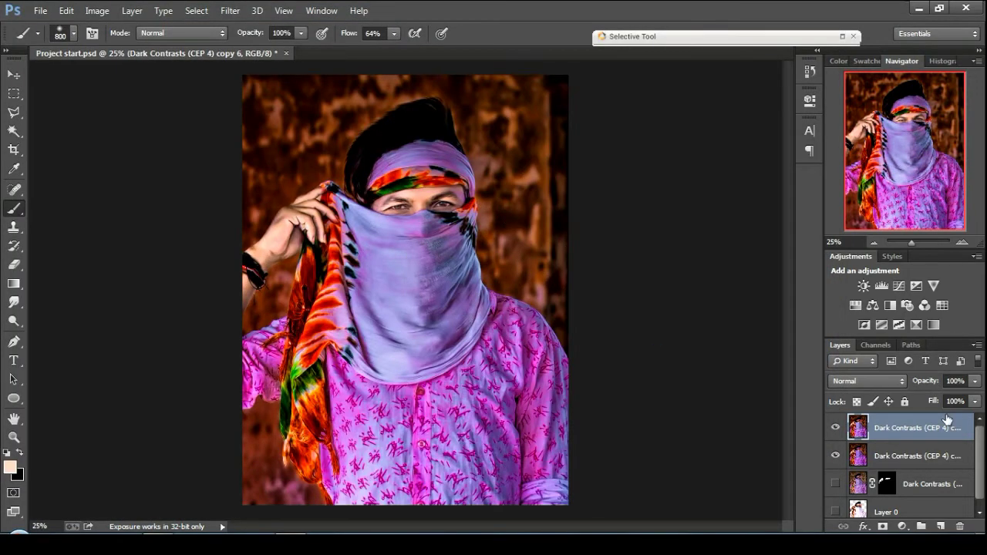
{"action": "left_click", "coordinate": [40, 10]}
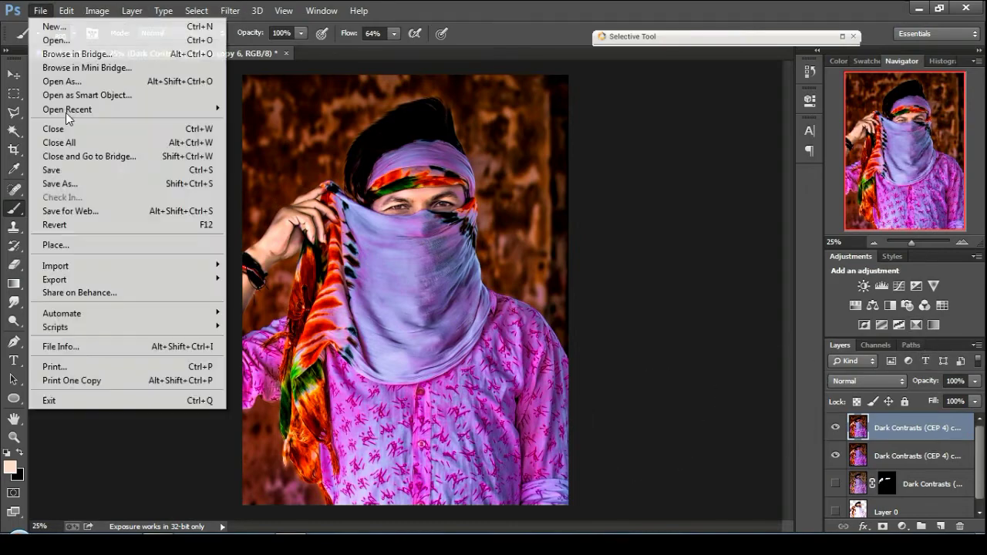
{"action": "left_click", "coordinate": [77, 242]}
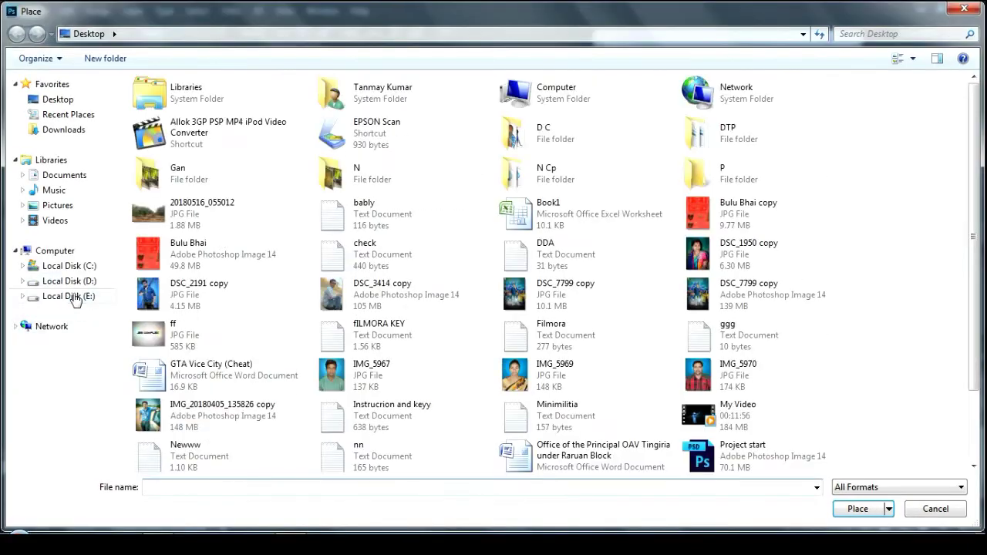
{"action": "left_click", "coordinate": [69, 296]}
{"action": "double_click", "coordinate": [170, 328]}
{"action": "double_click", "coordinate": [669, 114]}
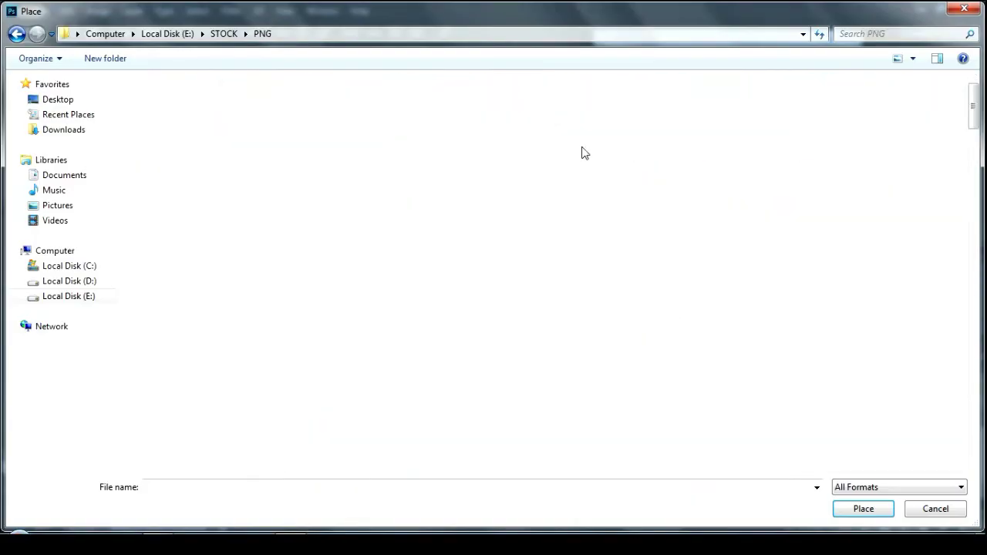
{"action": "left_click", "coordinate": [583, 151]}
{"action": "left_click", "coordinate": [861, 510]}
{"action": "key", "text": "Return"}
Step: Rasterize the 01 AA Light layer and apply a Gaussian Blur with a radius of 19.6 pixels
{"action": "key", "text": "b"}
{"action": "left_click", "coordinate": [502, 208]}
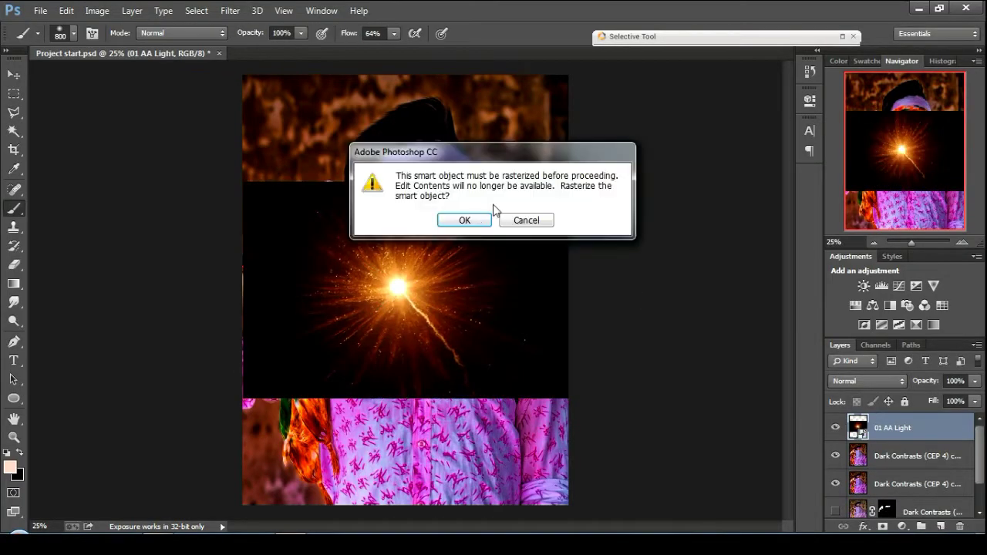
{"action": "left_click", "coordinate": [462, 220]}
{"action": "left_click", "coordinate": [230, 10]}
{"action": "mouse_move", "coordinate": [262, 170]}
{"action": "left_click", "coordinate": [436, 257]}
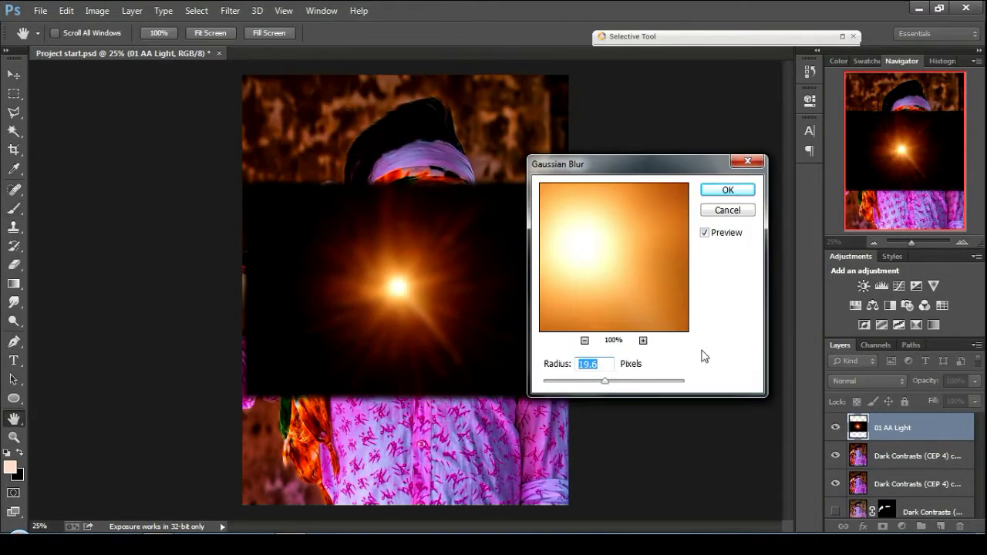
{"action": "left_click", "coordinate": [721, 194]}
Step: Set the light layer's blend mode to Screen and enlarge it to about 263%, placing the glow beside the veil's right edge
{"action": "left_click", "coordinate": [867, 381]}
{"action": "left_click", "coordinate": [840, 127]}
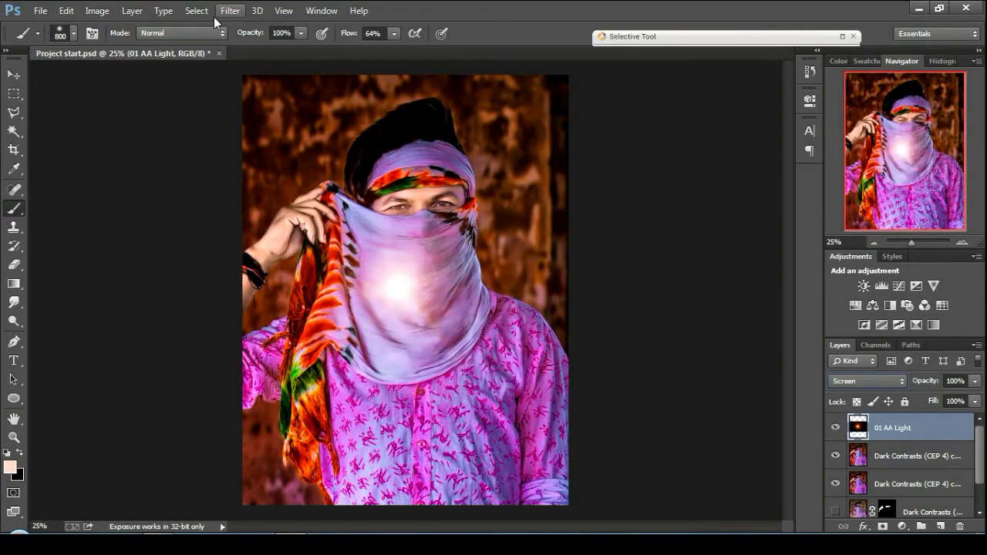
{"action": "left_click_drag", "start_coordinate": [424, 286], "coordinate": [547, 286]}
{"action": "key", "text": "ctrl+t"}
{"action": "left_click_drag", "start_coordinate": [661, 407], "coordinate": [779, 539]}
{"action": "key", "text": "ctrl+minus"}
{"action": "left_click_drag", "start_coordinate": [661, 463], "coordinate": [694, 506]}
{"action": "mouse_move", "coordinate": [489, 326]}
{"action": "left_mouse_down"}
{"action": "mouse_move", "coordinate": [366, 331]}
{"action": "mouse_move", "coordinate": [452, 283]}
{"action": "mouse_move", "coordinate": [378, 272]}
{"action": "mouse_move", "coordinate": [368, 254]}
{"action": "mouse_move", "coordinate": [482, 318]}
{"action": "mouse_move", "coordinate": [479, 299]}
{"action": "left_mouse_up"}
{"action": "key", "text": "Return"}
{"action": "key", "text": "b"}
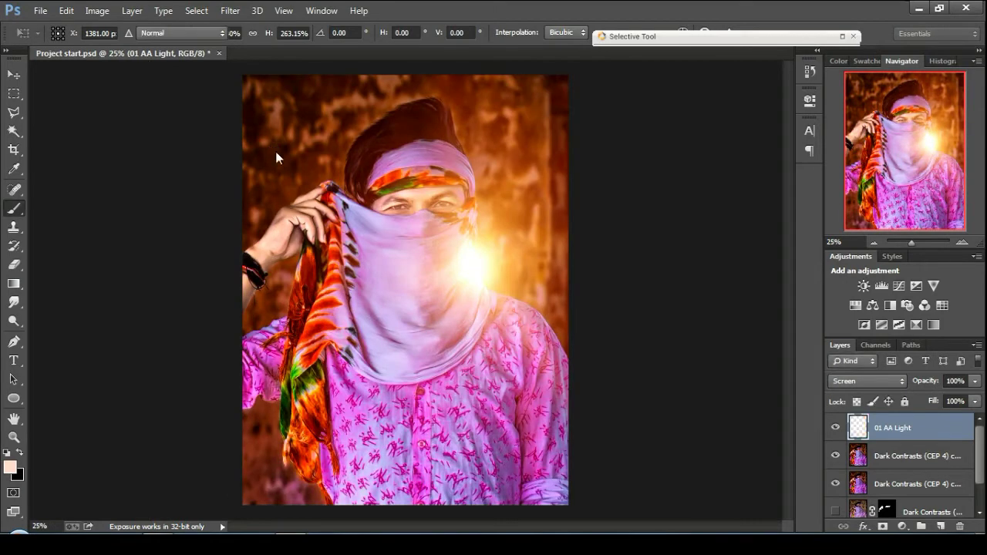
Step: Add a mask to the light layer and paint the glow off the subject with a 1100 px black brush at 81% opacity and 57% flow
{"action": "left_click", "coordinate": [881, 526]}
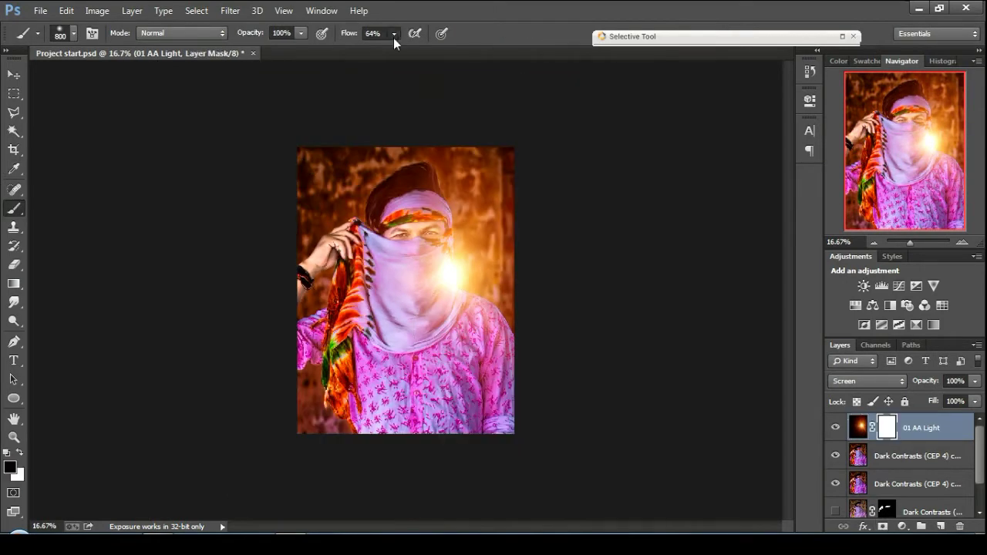
{"action": "left_click_drag", "start_coordinate": [393, 38], "coordinate": [390, 48]}
{"action": "left_click", "coordinate": [300, 33]}
{"action": "left_click", "coordinate": [416, 65]}
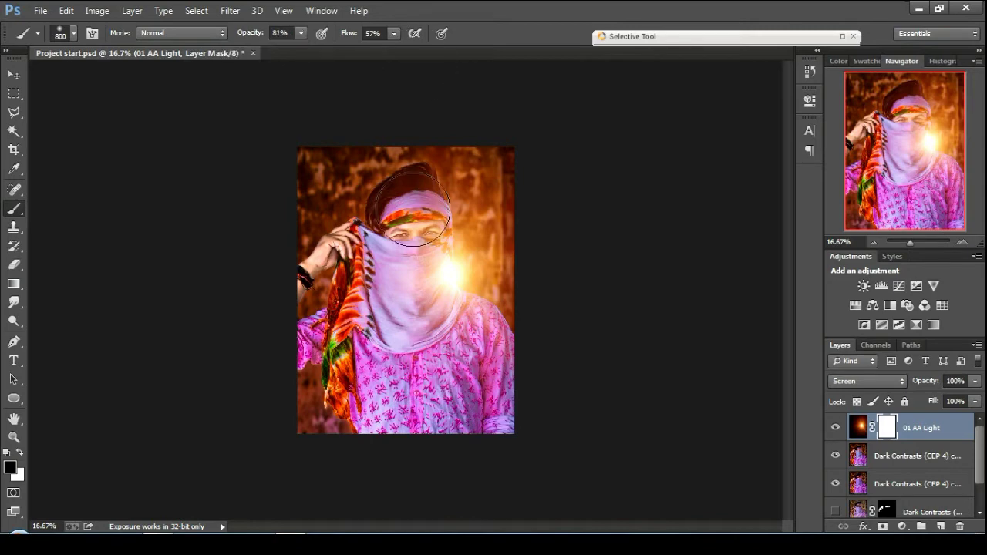
{"action": "key", "text": "bracketright"}
{"action": "key", "text": "bracketright"}
{"action": "key", "text": "bracketright"}
{"action": "mouse_move", "coordinate": [414, 209]}
{"action": "left_mouse_down"}
{"action": "mouse_move", "coordinate": [399, 310]}
{"action": "mouse_move", "coordinate": [455, 449]}
{"action": "mouse_move", "coordinate": [297, 251]}
{"action": "left_mouse_up"}
{"action": "key", "text": "ctrl+plus"}
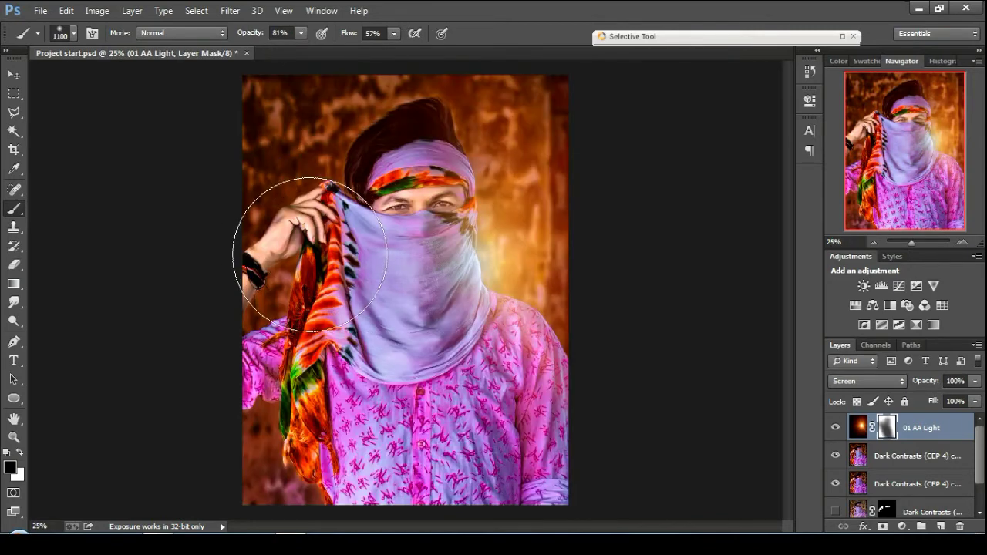
{"action": "key", "text": "ctrl+minus"}
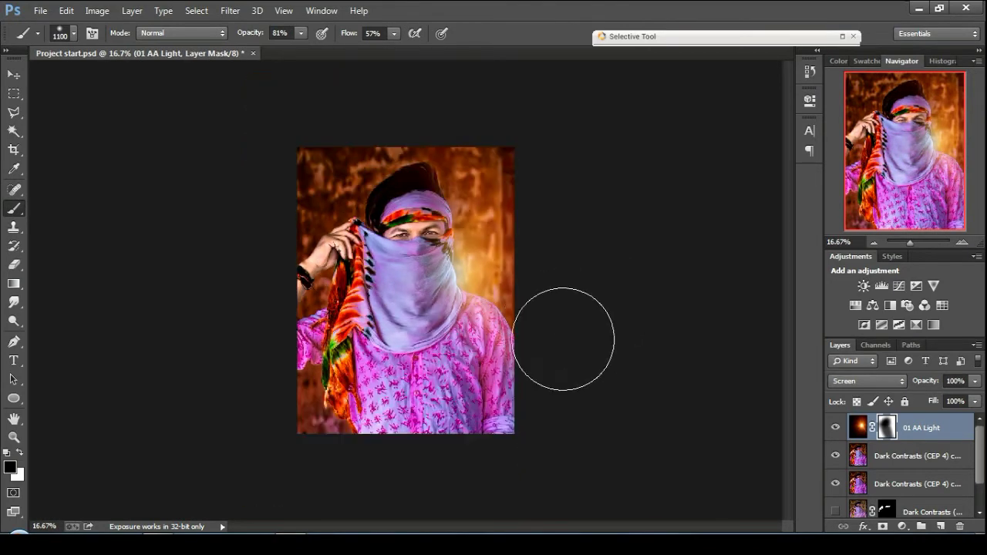
Step: Adjust the light layer's image to Hue -6 and Saturation +25, and merge the visible layers
{"action": "left_click", "coordinate": [857, 427]}
{"action": "left_click", "coordinate": [97, 10]}
{"action": "mouse_move", "coordinate": [110, 44]}
{"action": "left_click", "coordinate": [298, 134]}
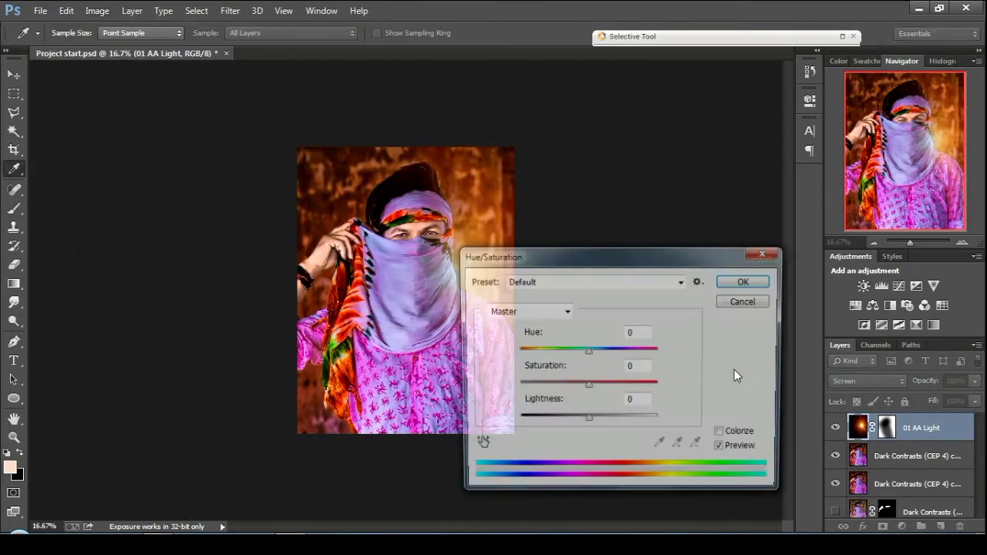
{"action": "left_click_drag", "start_coordinate": [587, 386], "coordinate": [606, 391]}
{"action": "left_click_drag", "start_coordinate": [619, 262], "coordinate": [673, 269]}
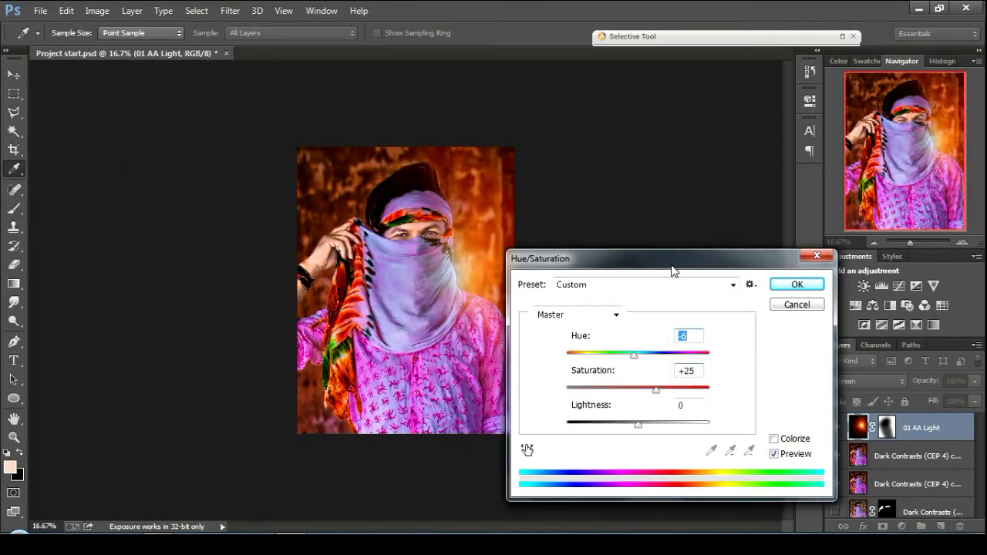
{"action": "left_click", "coordinate": [805, 281]}
{"action": "key", "text": "b"}
{"action": "right_click", "coordinate": [851, 423]}
{"action": "left_click", "coordinate": [642, 420]}
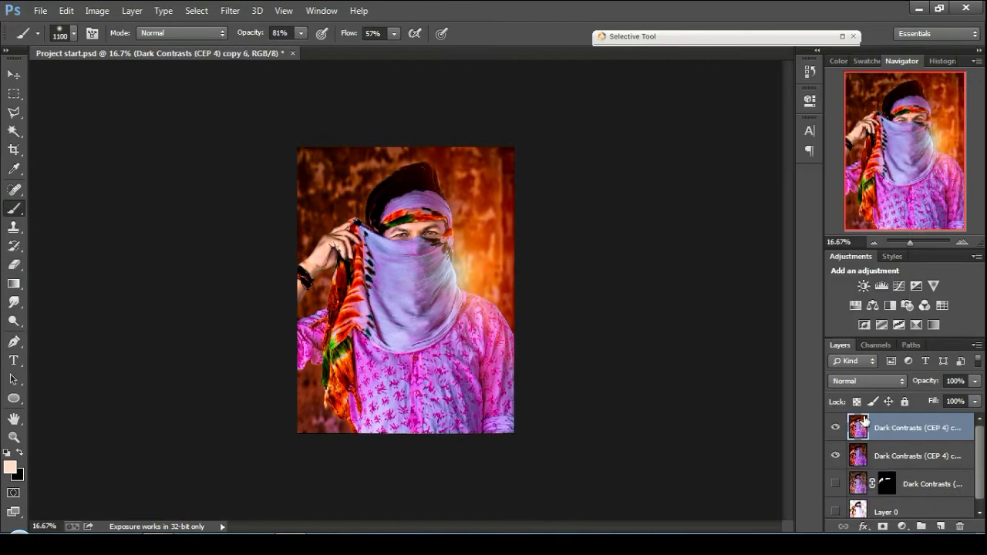
Step: Place the blue iris image PICSART VS PHOTOSHOP (26) from STOCK > 1K SPECIAL GIFT > eyes and rasterize its layer
{"action": "left_click", "coordinate": [40, 11]}
{"action": "left_click", "coordinate": [56, 244]}
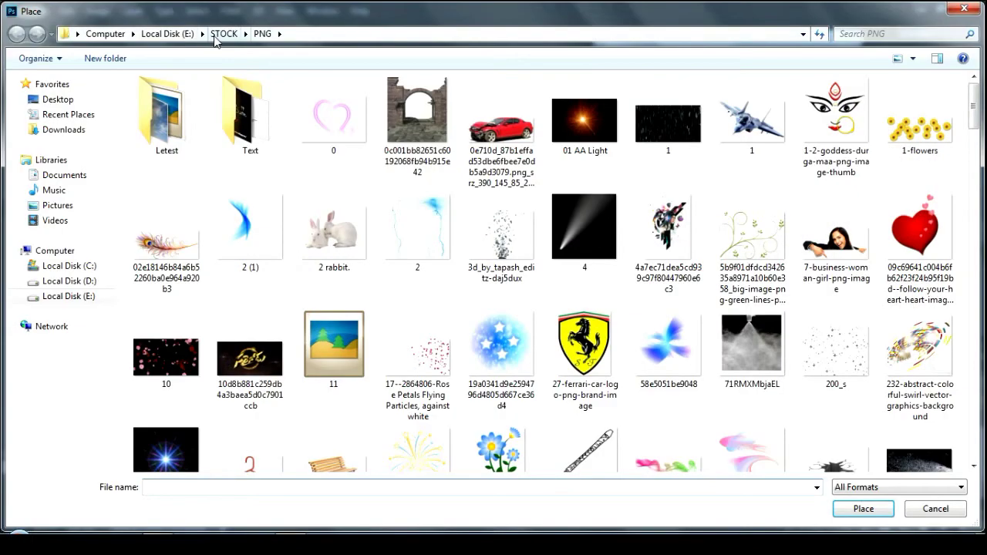
{"action": "left_click", "coordinate": [224, 33]}
{"action": "double_click", "coordinate": [160, 131]}
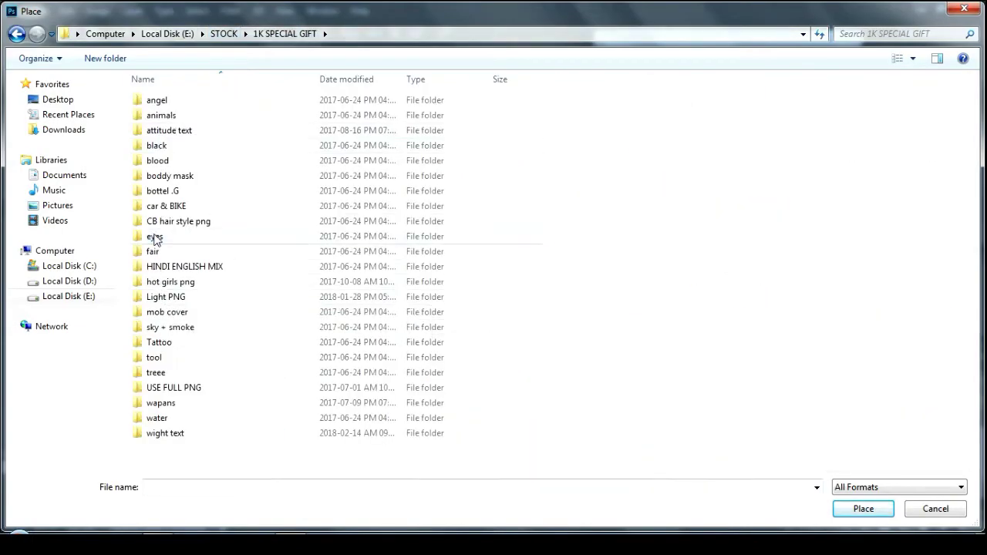
{"action": "double_click", "coordinate": [183, 238]}
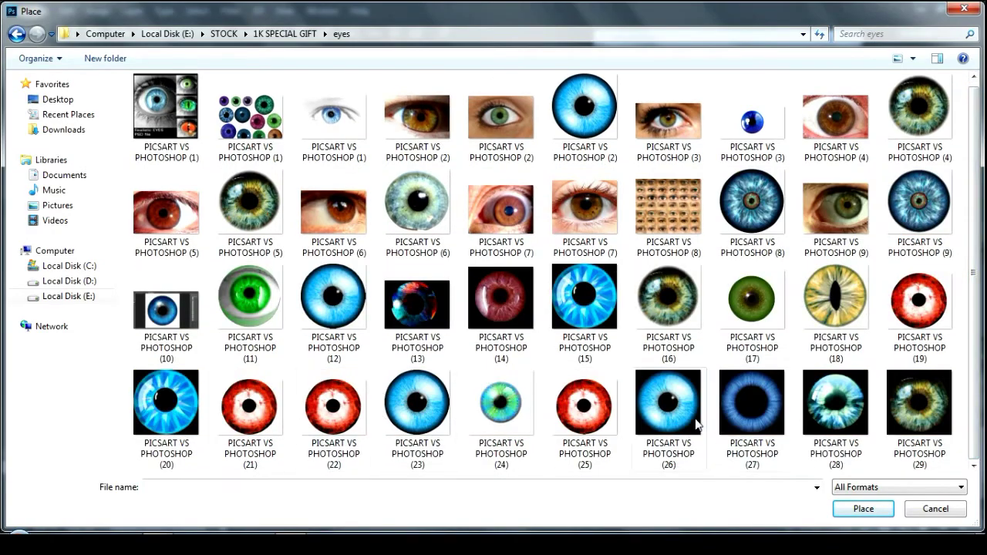
{"action": "left_click", "coordinate": [668, 401]}
{"action": "left_click", "coordinate": [862, 509]}
{"action": "key", "text": "Return"}
{"action": "right_click", "coordinate": [908, 431]}
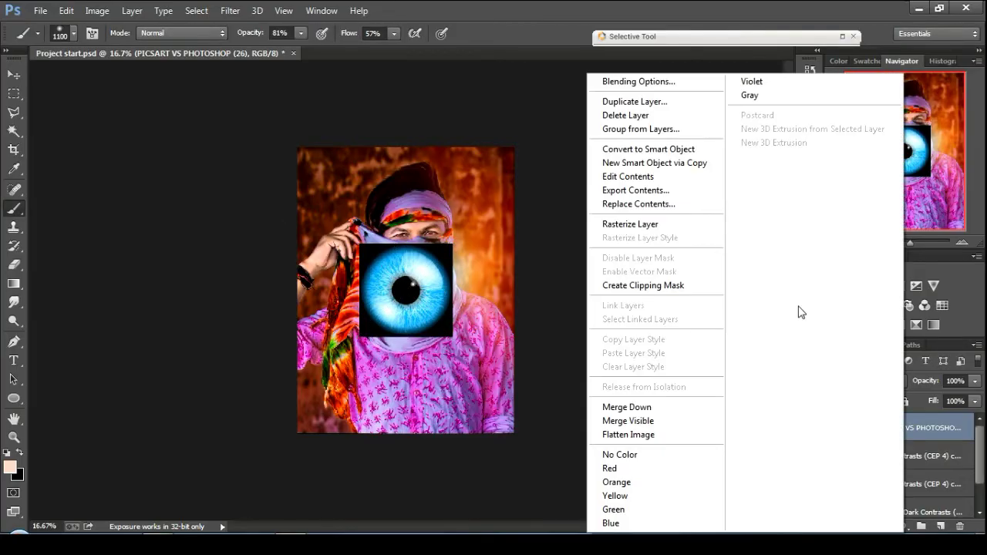
{"action": "left_click", "coordinate": [660, 224]}
Step: Move the blue iris image up to the face and scale it down towards the size of the man's iris
{"action": "key", "text": "ctrl+plus"}
{"action": "key", "text": "ctrl+plus"}
{"action": "left_click_drag", "start_coordinate": [425, 285], "coordinate": [424, 248]}
{"action": "left_click_drag", "start_coordinate": [429, 292], "coordinate": [425, 229]}
{"action": "key", "text": "ctrl+plus"}
{"action": "key", "text": "ctrl+plus"}
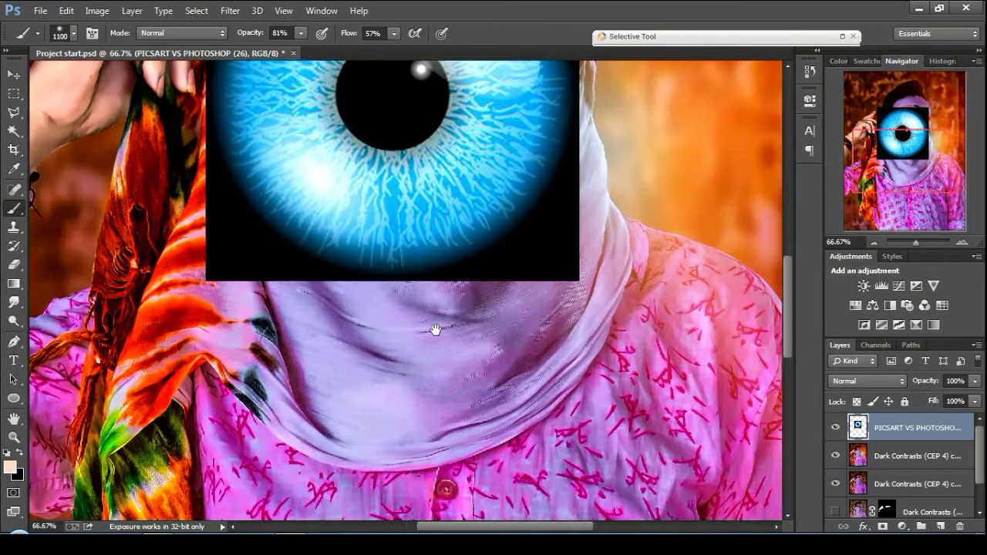
{"action": "left_click_drag", "start_coordinate": [435, 133], "coordinate": [436, 363]}
{"action": "left_click_drag", "start_coordinate": [436, 363], "coordinate": [436, 293]}
{"action": "key", "text": "ctrl+t"}
{"action": "left_click_drag", "start_coordinate": [582, 70], "coordinate": [354, 226]}
{"action": "key", "text": "Return"}
Step: Set the iris layer's blend mode to Screen and fit it exactly over the eye nearest the raised hand
{"action": "key", "text": "ctrl+plus"}
{"action": "key", "text": "ctrl+plus"}
{"action": "left_click", "coordinate": [868, 380]}
{"action": "left_click", "coordinate": [862, 126]}
{"action": "key", "text": "ctrl+t"}
{"action": "left_click_drag", "start_coordinate": [373, 144], "coordinate": [337, 195]}
{"action": "key", "text": "Return"}
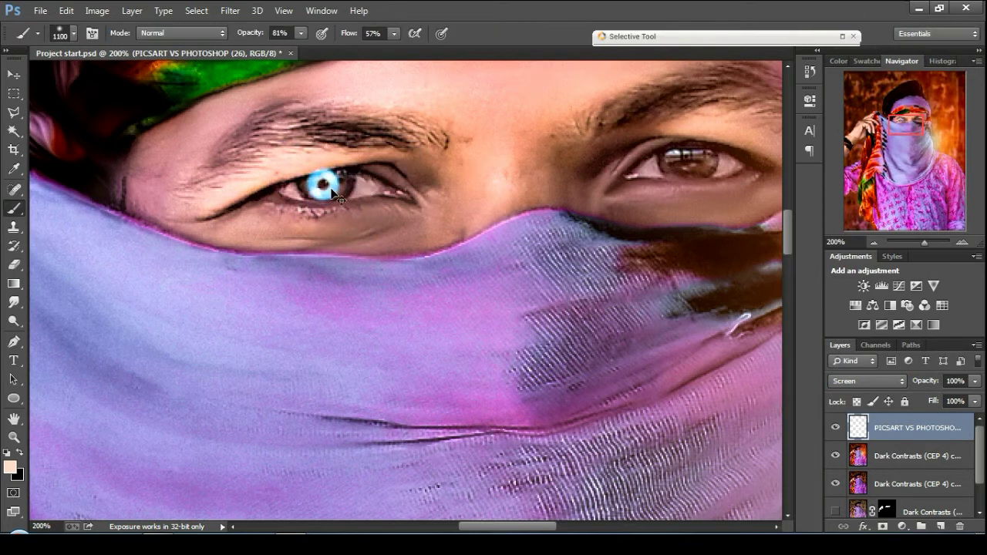
{"action": "scroll", "coordinate": [347, 188], "scroll_direction": "left", "scroll_amount": 1}
{"action": "key", "text": "ctrl+t"}
{"action": "left_click_drag", "start_coordinate": [411, 186], "coordinate": [415, 186]}
{"action": "key", "text": "Return"}
{"action": "key", "text": "b"}
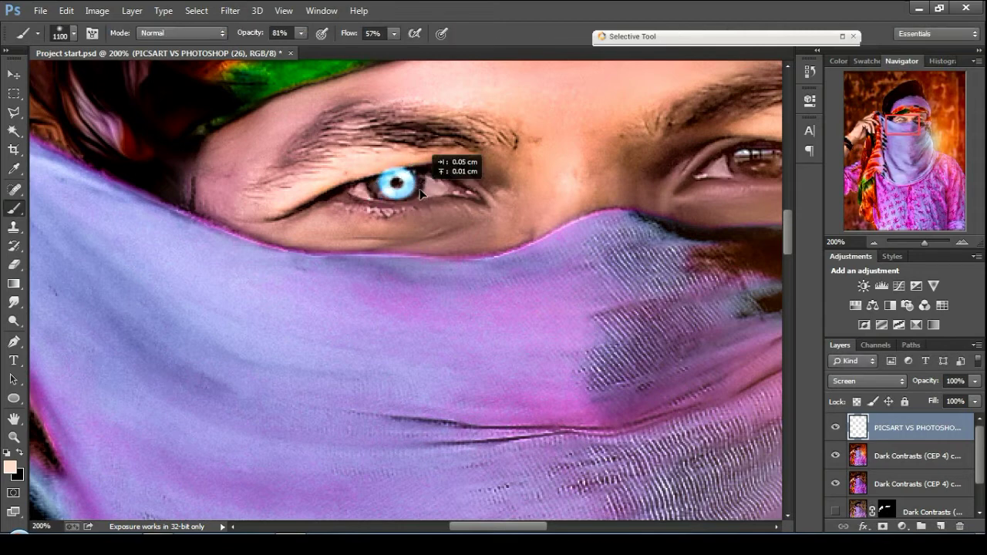
Step: Lower the iris layer's opacity to 59% and add a layer mask to it
{"action": "left_click_drag", "start_coordinate": [975, 383], "coordinate": [947, 400]}
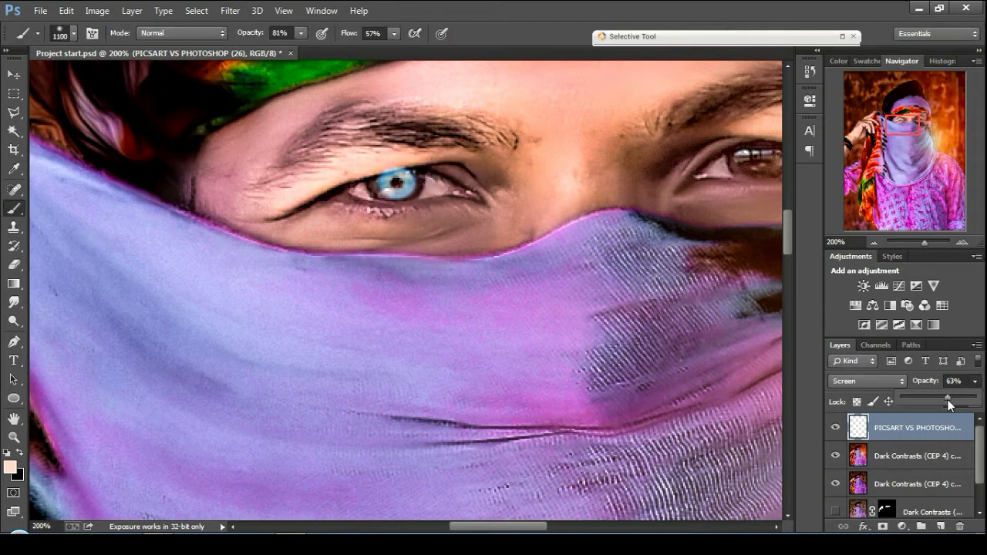
{"action": "left_click", "coordinate": [882, 526]}
{"action": "left_click", "coordinate": [963, 464]}
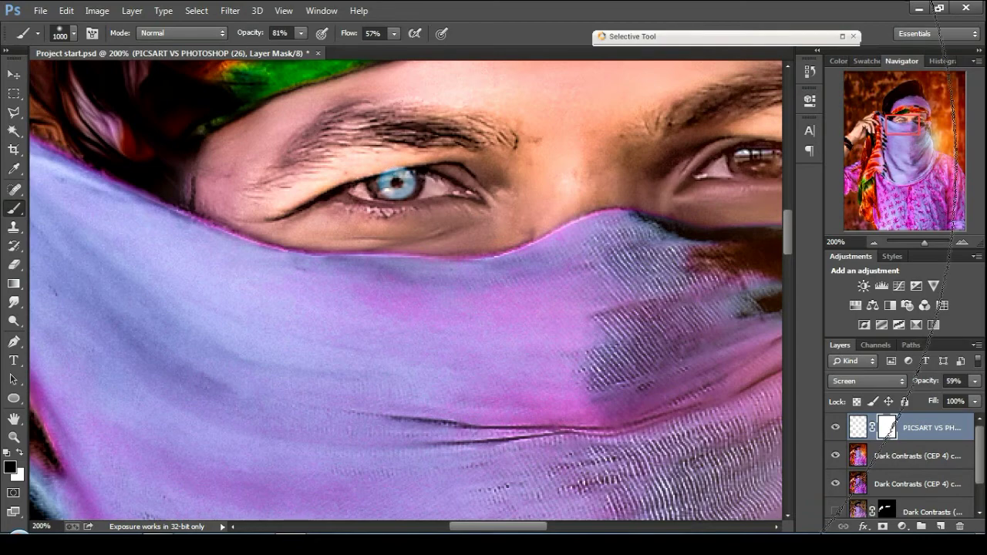
Step: Reduce the brush size to 9 px for work on the iris mask and set the iris layer's fill to 57%
{"action": "key", "text": "bracketleft"}
{"action": "key", "text": "bracketleft"}
{"action": "key", "text": "bracketleft"}
{"action": "key", "text": "bracketleft"}
{"action": "key", "text": "bracketleft"}
{"action": "key", "text": "bracketleft"}
{"action": "key", "text": "bracketleft"}
{"action": "key", "text": "bracketleft"}
{"action": "key", "text": "bracketleft"}
{"action": "key", "text": "bracketleft"}
{"action": "key", "text": "bracketleft"}
{"action": "key", "text": "bracketleft"}
{"action": "key", "text": "bracketleft"}
{"action": "key", "text": "bracketleft"}
{"action": "key", "text": "bracketleft"}
{"action": "key", "text": "bracketleft"}
{"action": "key", "text": "bracketleft"}
{"action": "key", "text": "bracketleft"}
{"action": "key", "text": "bracketleft"}
{"action": "key", "text": "bracketleft"}
{"action": "key", "text": "bracketleft"}
{"action": "key", "text": "bracketleft"}
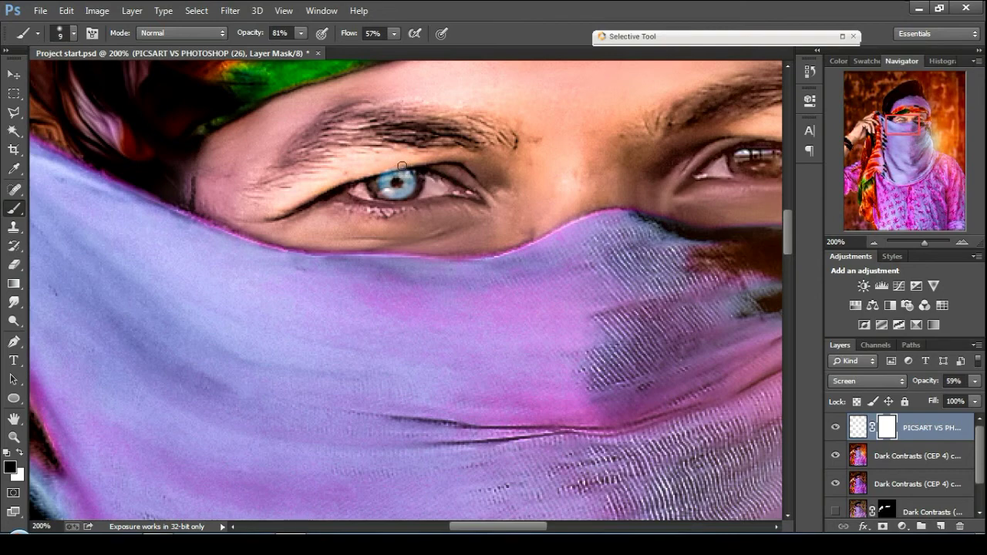
{"action": "left_click_drag", "start_coordinate": [975, 406], "coordinate": [913, 399]}
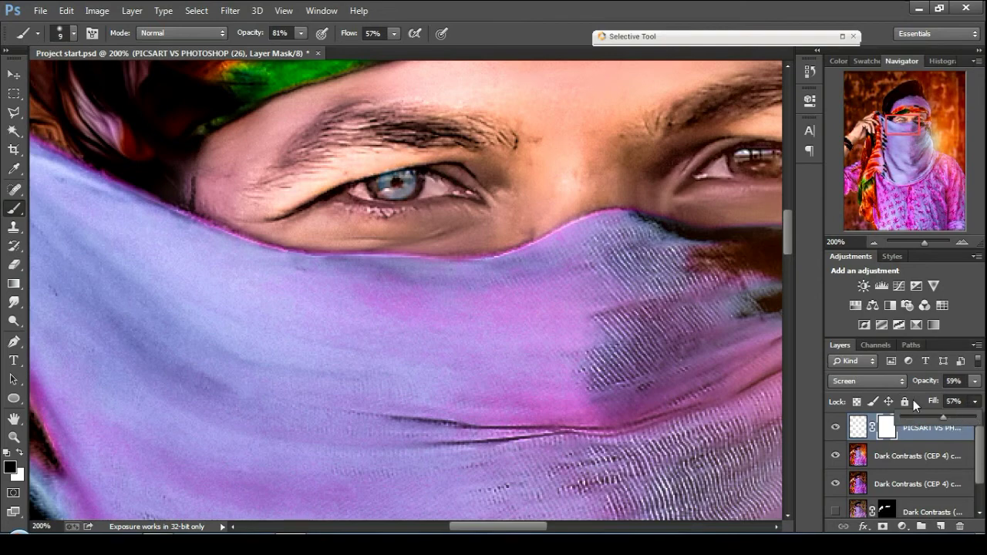
Step: Duplicate the iris onto the other eye and merge the two iris layers, applying the layer mask
{"action": "key", "text": "ctrl+minus"}
{"action": "left_click_drag", "start_coordinate": [571, 253], "coordinate": [601, 251]}
{"action": "key", "text": "ctrl+e"}
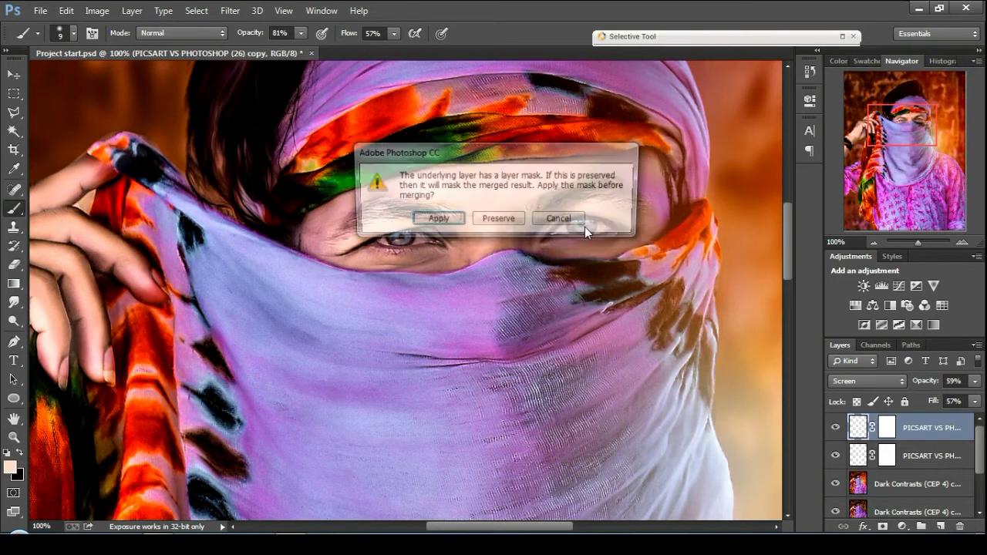
{"action": "key", "text": "Return"}
Step: Set the merged iris layer's fill to 83% and merge the visible layers
{"action": "left_click_drag", "start_coordinate": [975, 401], "coordinate": [963, 419]}
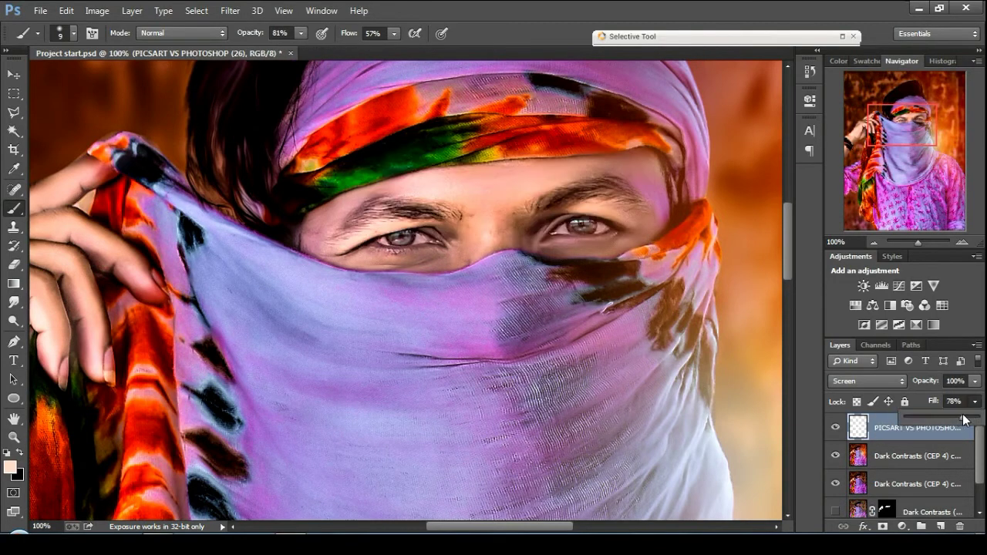
{"action": "scroll", "coordinate": [654, 359], "scroll_direction": "down", "scroll_amount": 5}
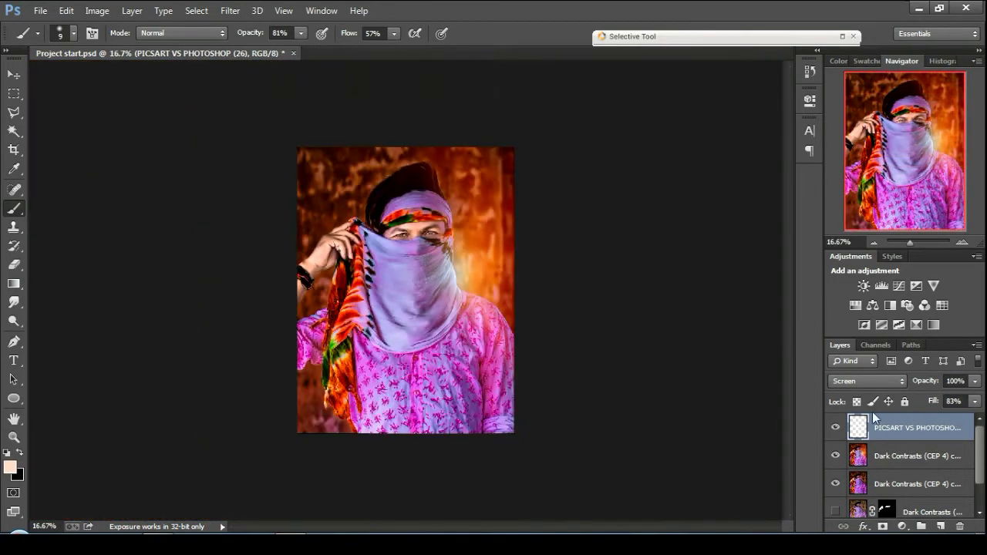
{"action": "right_click", "coordinate": [903, 426]}
{"action": "left_click", "coordinate": [636, 420]}
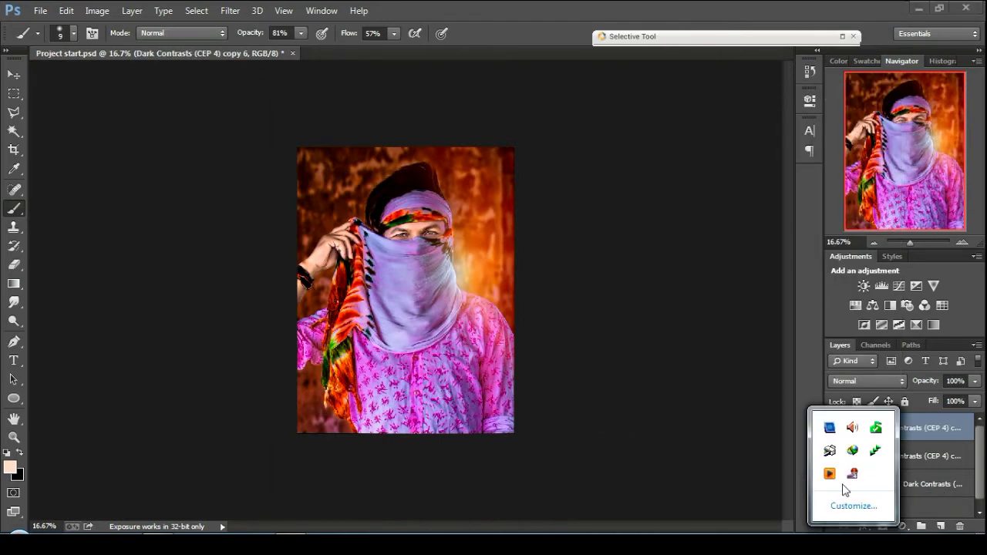
{"action": "right_click", "coordinate": [854, 481]}
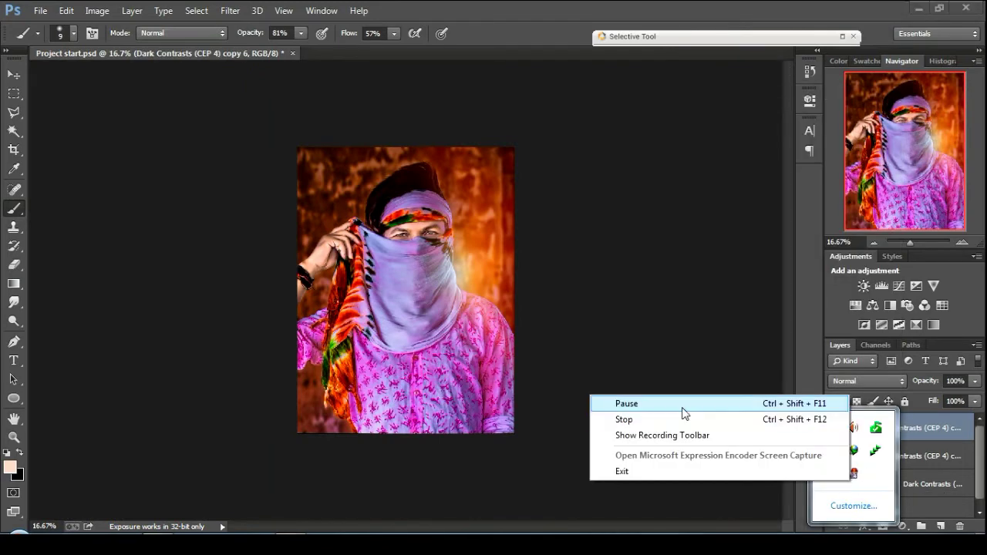
{"action": "left_click", "coordinate": [683, 412]}
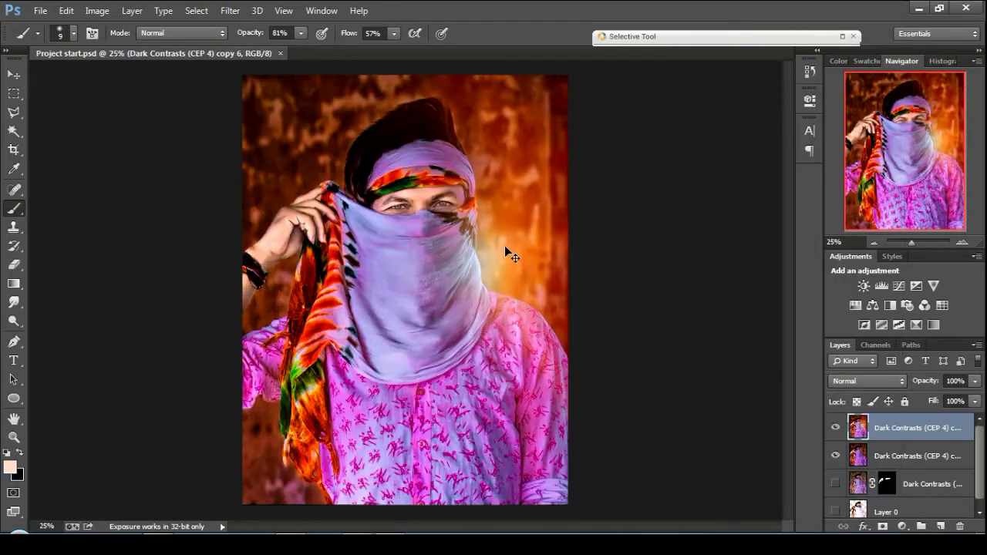
Step: Smooth the top layer with the GREYCstoration filter at Strength 111, Contour 0.2, Anisotropy 1 and Noise scale 0.1
{"action": "left_click", "coordinate": [229, 10]}
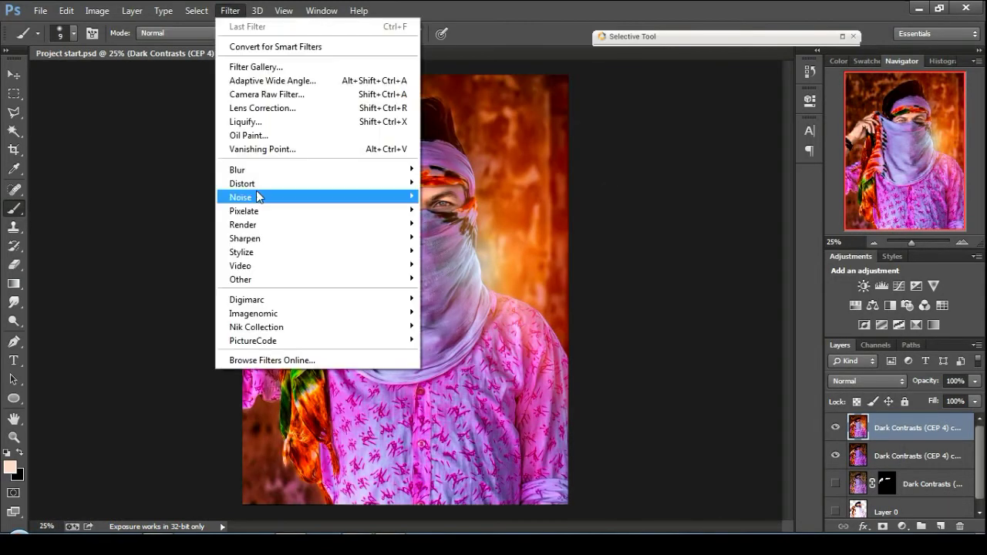
{"action": "mouse_move", "coordinate": [257, 196]}
{"action": "left_click", "coordinate": [468, 238]}
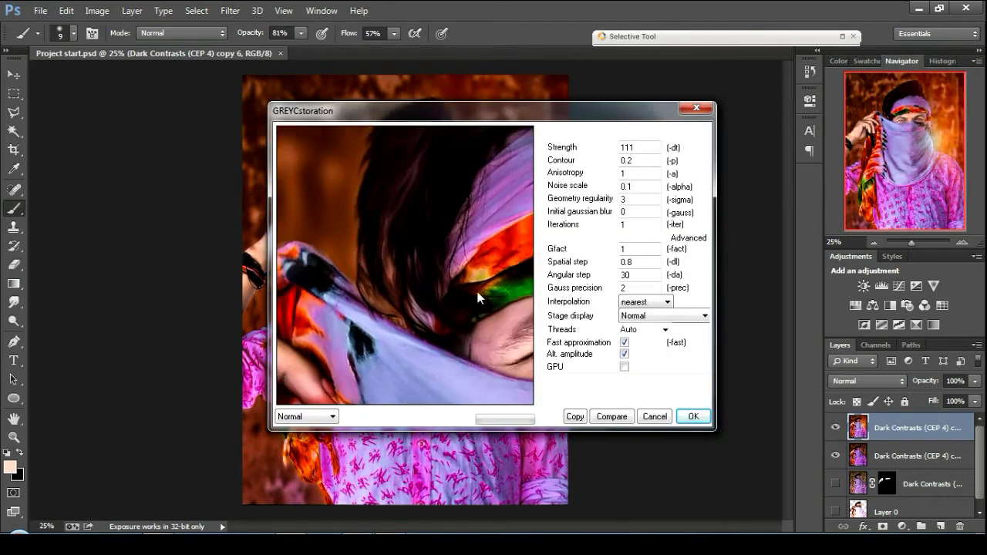
{"action": "left_click_drag", "start_coordinate": [478, 298], "coordinate": [506, 328]}
{"action": "key", "text": "Return"}
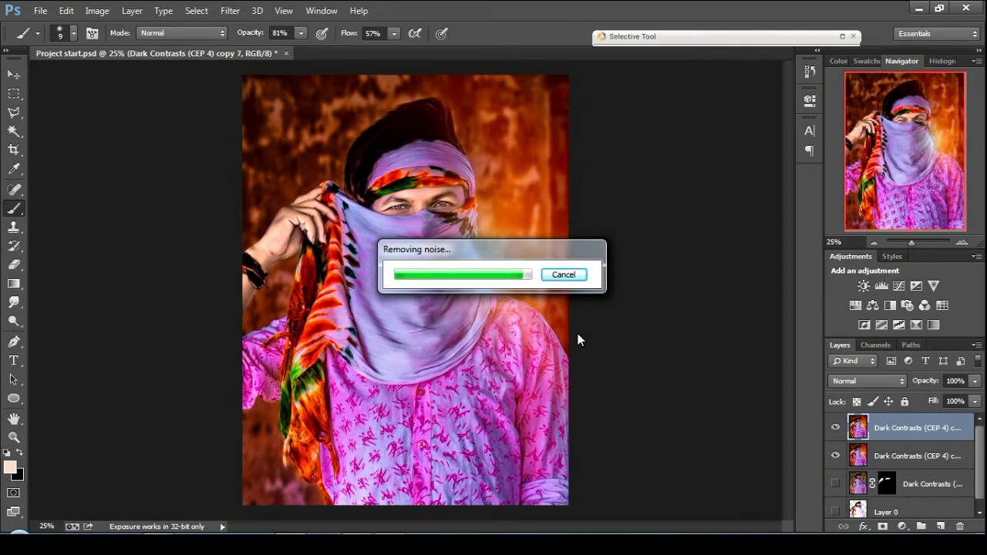
Step: Add a layer mask to the smoothed top layer and paint black over both eyes at 100% opacity and flow
{"action": "scroll", "coordinate": [472, 259], "scroll_direction": "up", "scroll_amount": 3}
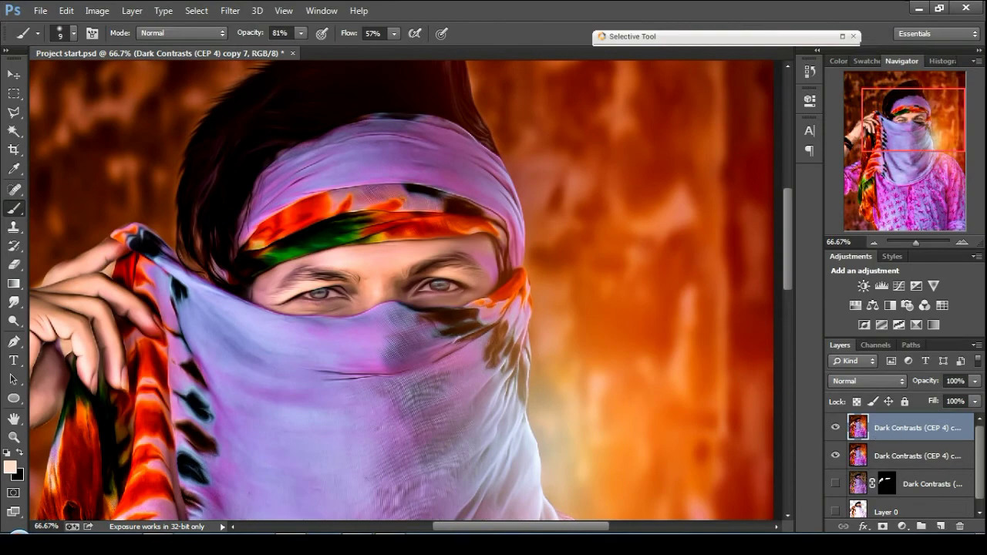
{"action": "left_click", "coordinate": [882, 525]}
{"action": "scroll", "coordinate": [344, 274], "scroll_direction": "up", "scroll_amount": 1}
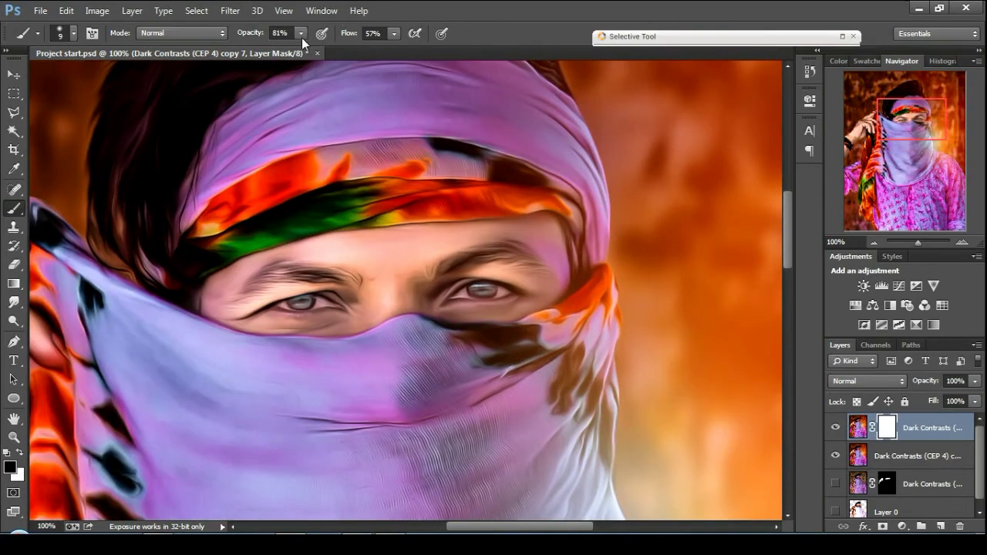
{"action": "left_click_drag", "start_coordinate": [301, 37], "coordinate": [319, 40]}
{"action": "left_click_drag", "start_coordinate": [394, 36], "coordinate": [432, 42]}
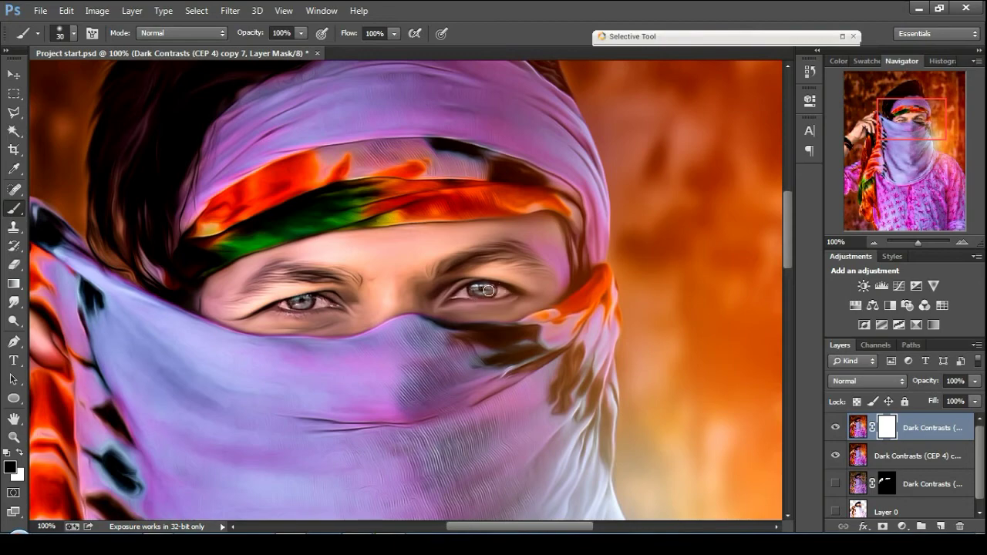
Step: Reduce the mask brush to 20 px and lower its opacity to 67% and its flow to 44%
{"action": "key", "text": "bracketleft"}
{"action": "left_click", "coordinate": [301, 34]}
{"action": "left_click_drag", "start_coordinate": [393, 33], "coordinate": [351, 48]}
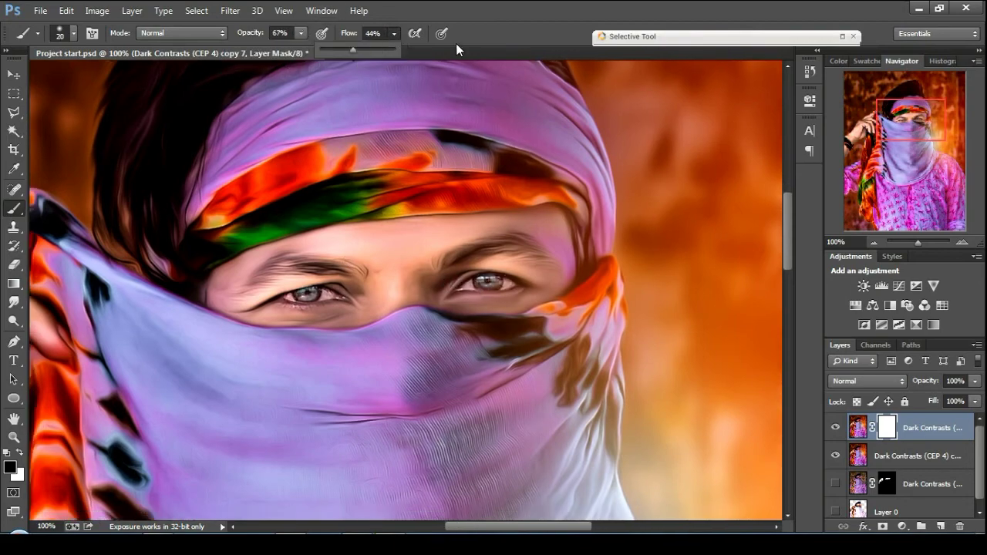
{"action": "key", "text": "ctrl+minus"}
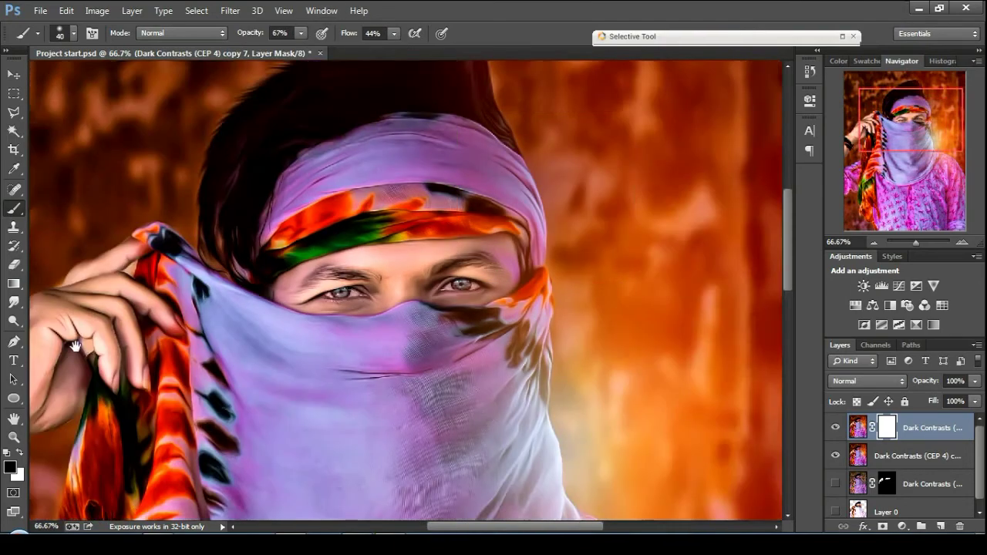
Step: Create a new layer on top of the stack and fill it with the visible image using Apply Image
{"action": "left_click_drag", "start_coordinate": [138, 502], "coordinate": [389, 273]}
{"action": "key", "text": "ctrl+shift+alt+e"}
{"action": "left_click", "coordinate": [97, 11]}
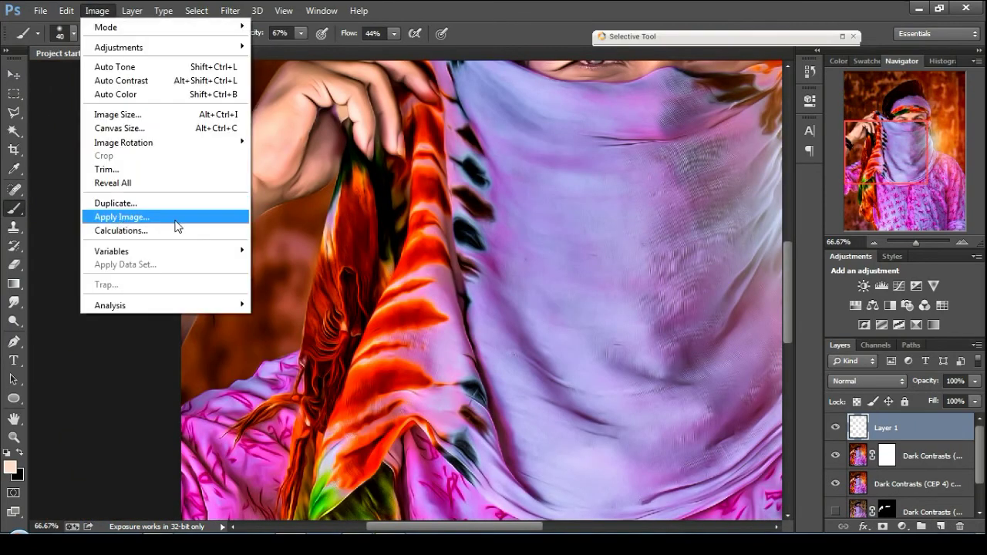
{"action": "left_click", "coordinate": [198, 218]}
{"action": "left_click", "coordinate": [502, 139]}
Step: Switch to the Mixer Brush for blending on the new merged layer around the eyes and the raised hand
{"action": "key", "text": "ctrl+minus"}
{"action": "key", "text": "ctrl+plus"}
{"action": "left_click_drag", "start_coordinate": [589, 108], "coordinate": [325, 340]}
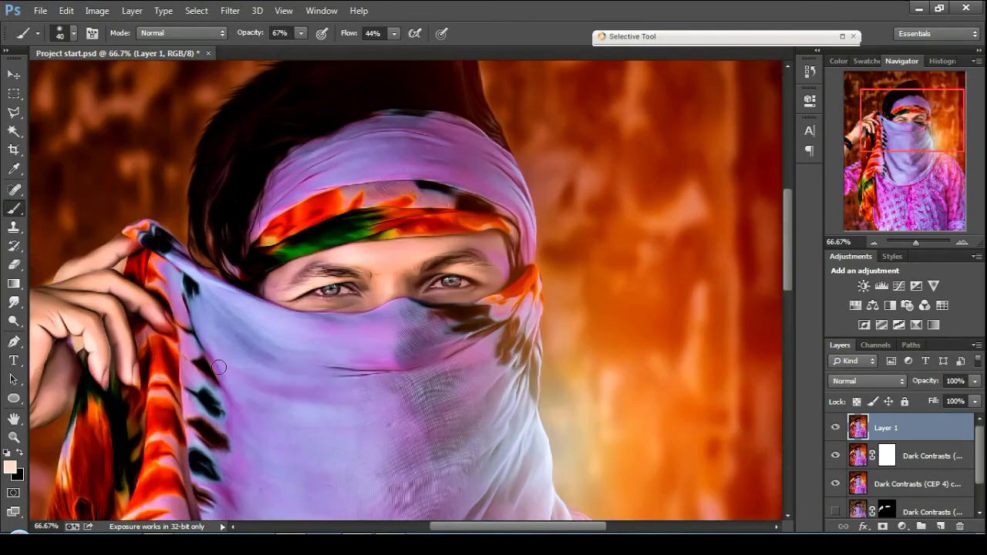
{"action": "right_click", "coordinate": [14, 208]}
{"action": "left_click", "coordinate": [77, 257]}
{"action": "left_click_drag", "start_coordinate": [487, 245], "coordinate": [441, 258]}
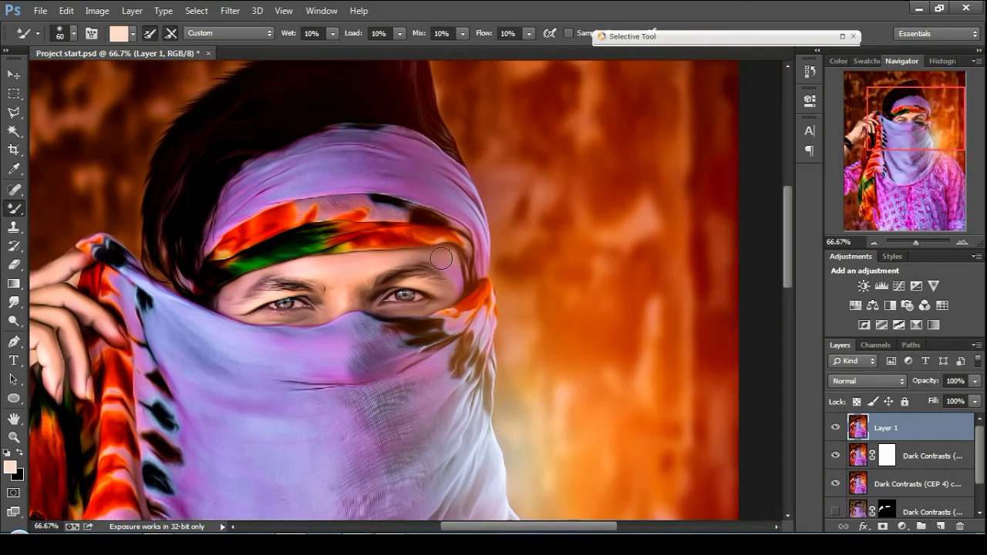
{"action": "left_click_drag", "start_coordinate": [237, 286], "coordinate": [430, 231]}
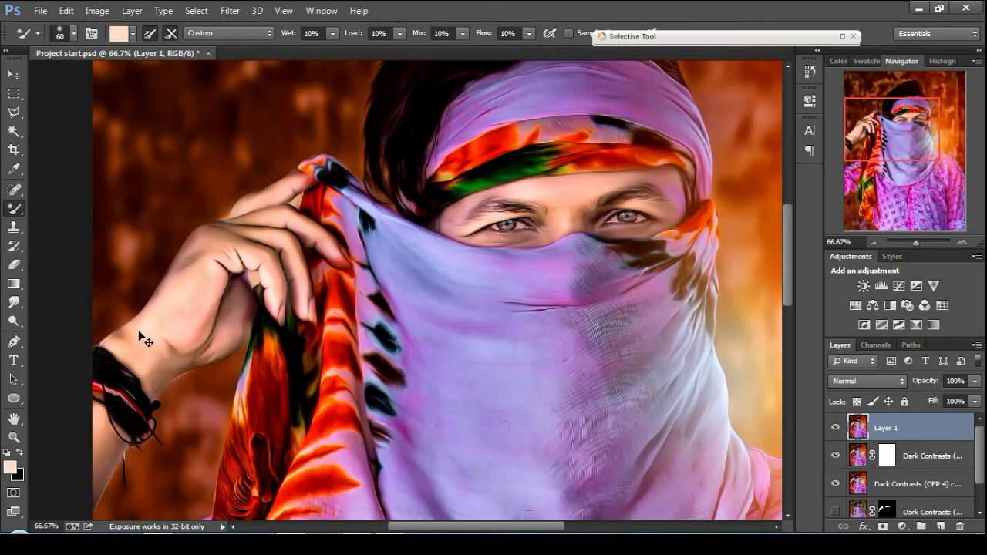
Step: Open the merged top layer in the Camera Raw filter and raise its Clarity slightly
{"action": "key", "text": "ctrl+minus"}
{"action": "key", "text": "ctrl+minus"}
{"action": "key", "text": "ctrl+minus"}
{"action": "key", "text": "ctrl+minus"}
{"action": "key", "text": "ctrl+plus"}
{"action": "left_click", "coordinate": [231, 11]}
{"action": "left_click", "coordinate": [251, 93]}
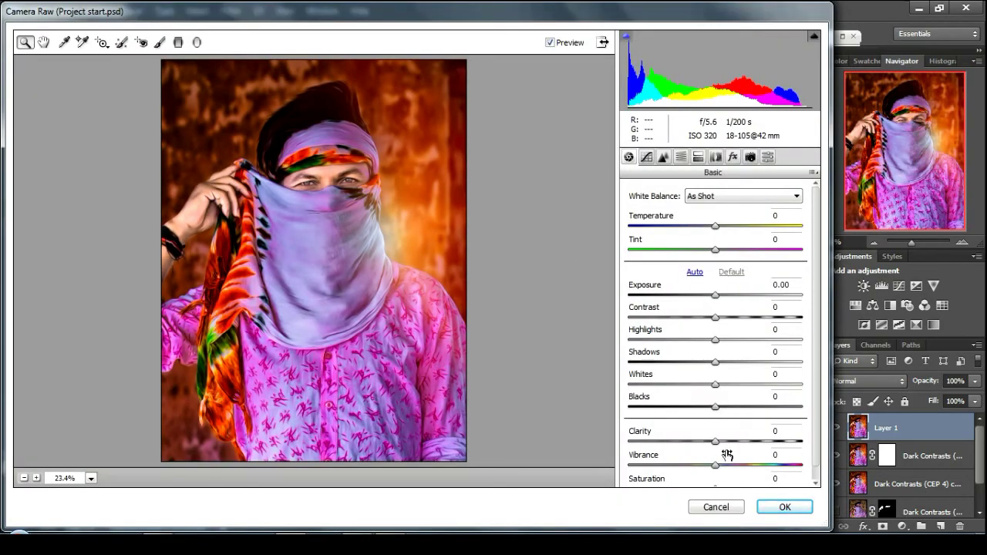
{"action": "left_click", "coordinate": [723, 442]}
Step: Apply a Highlight Priority post-crop vignette with Amount -28 and Midpoint 56 to the portrait
{"action": "left_click", "coordinate": [732, 156]}
{"action": "left_click_drag", "start_coordinate": [717, 344], "coordinate": [696, 346]}
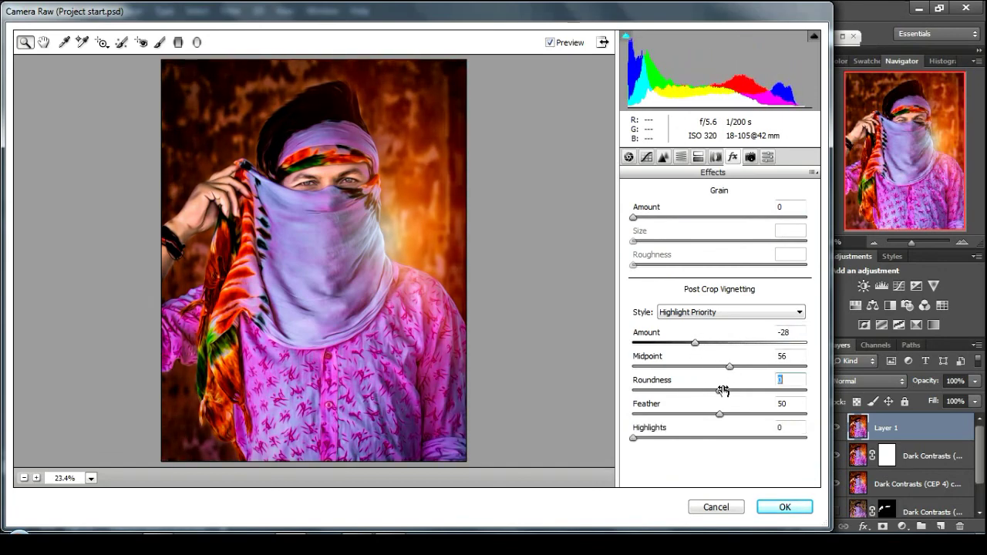
{"action": "left_click", "coordinate": [784, 506]}
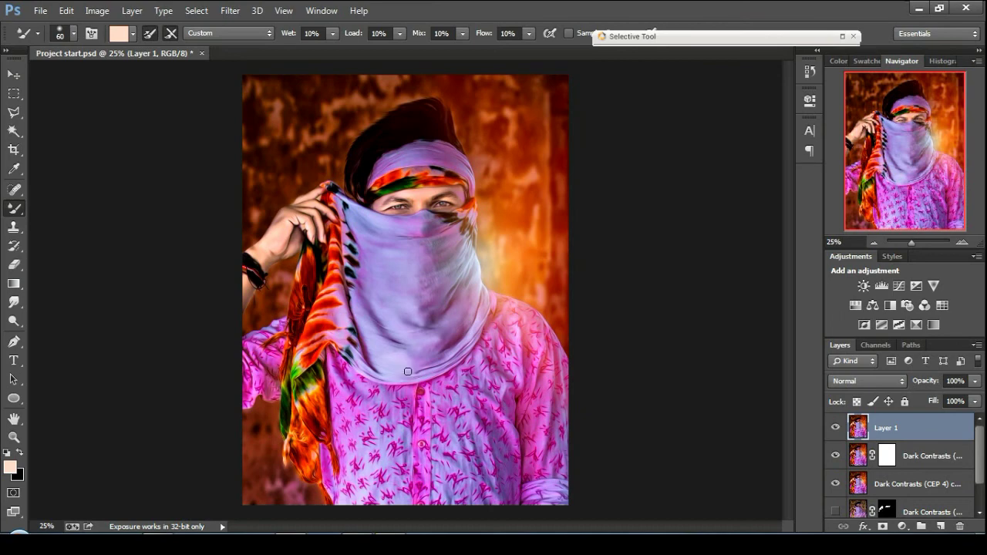
{"action": "key", "text": "ctrl+minus"}
{"action": "key", "text": "ctrl+plus"}
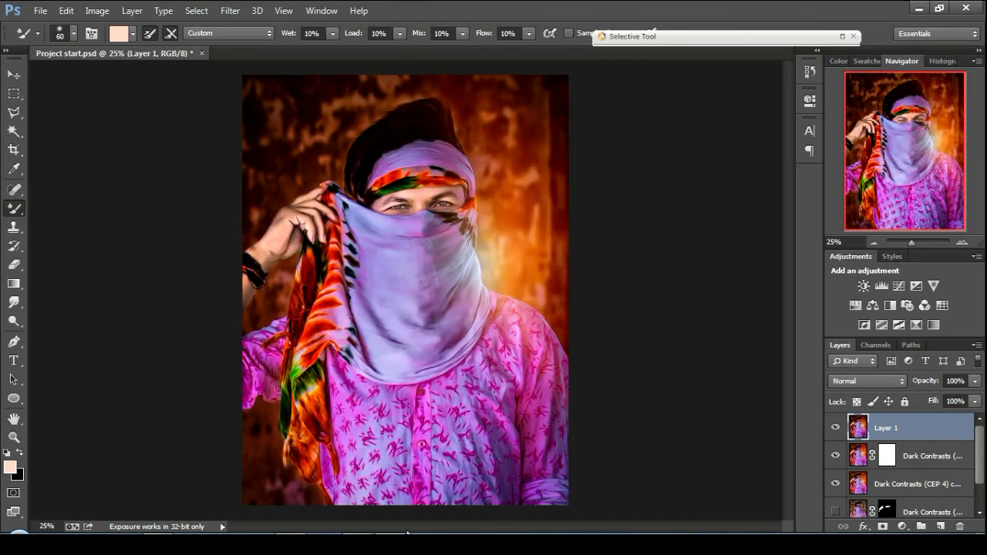